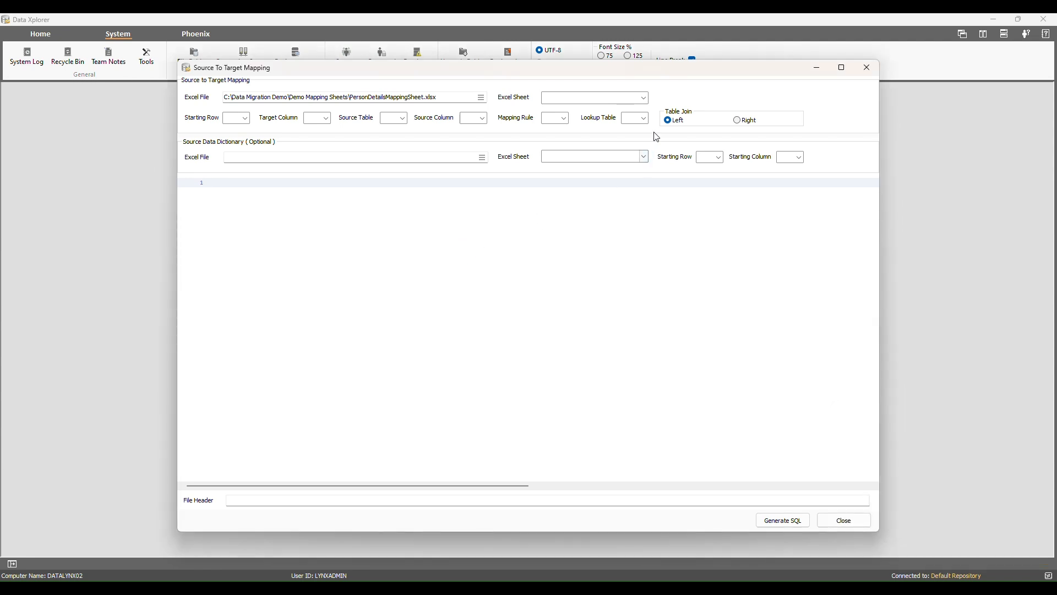
- Generate the SQL query from the PersonDetails sheet with lookup table column G
click(647, 99)
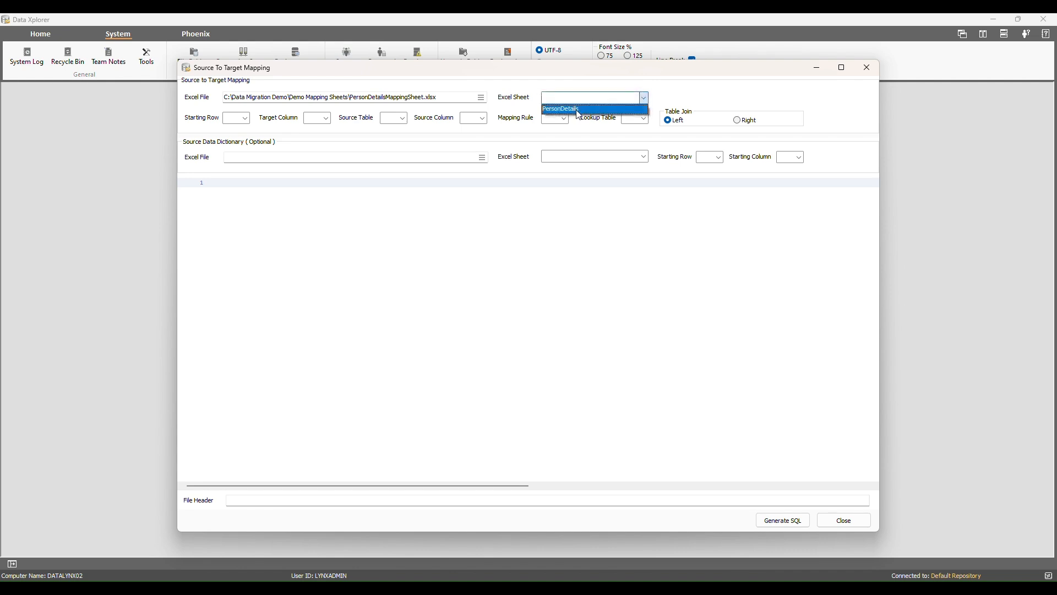
click(580, 110)
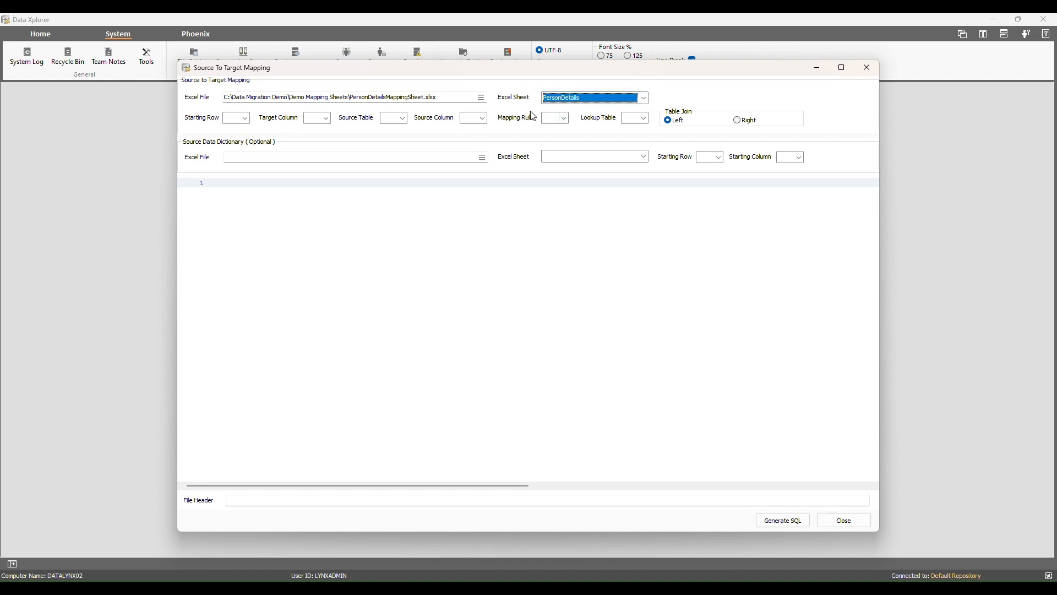
click(644, 118)
click(635, 185)
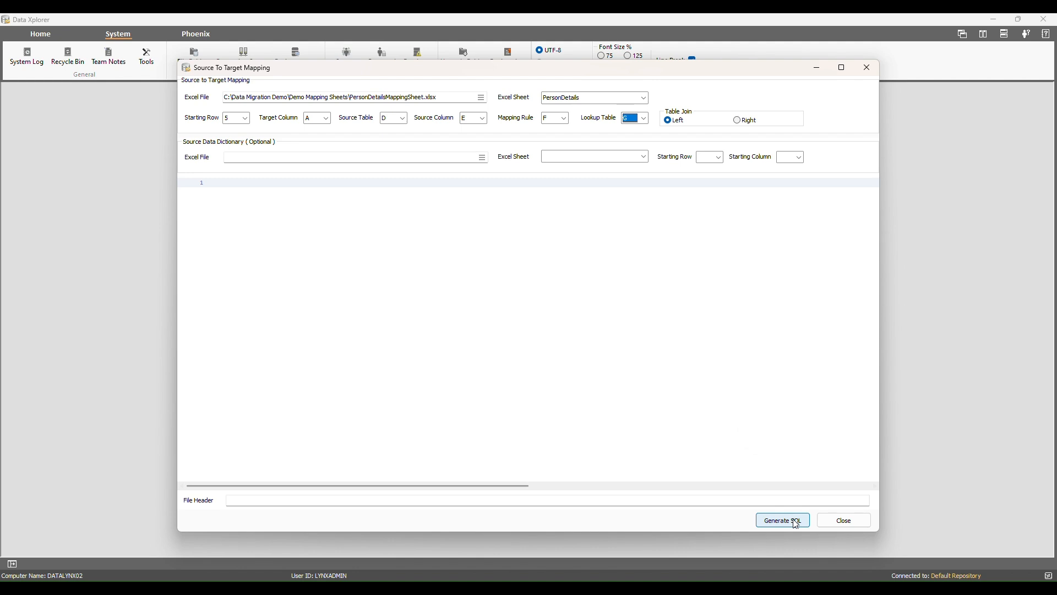
click(795, 520)
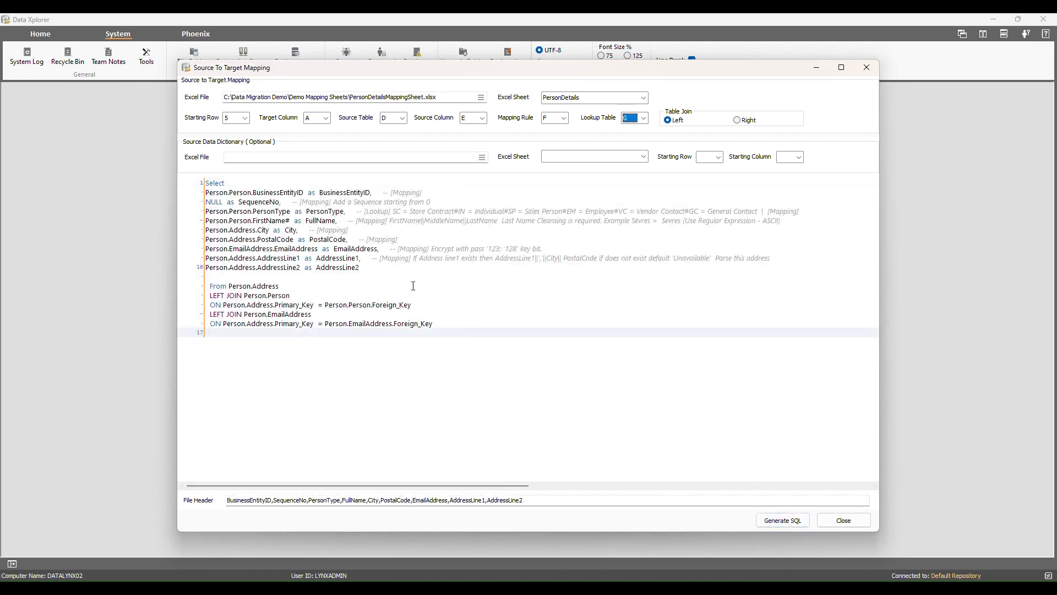
- Select and copy the entire generated SQL query, then close the mapping window
right_click(435, 311)
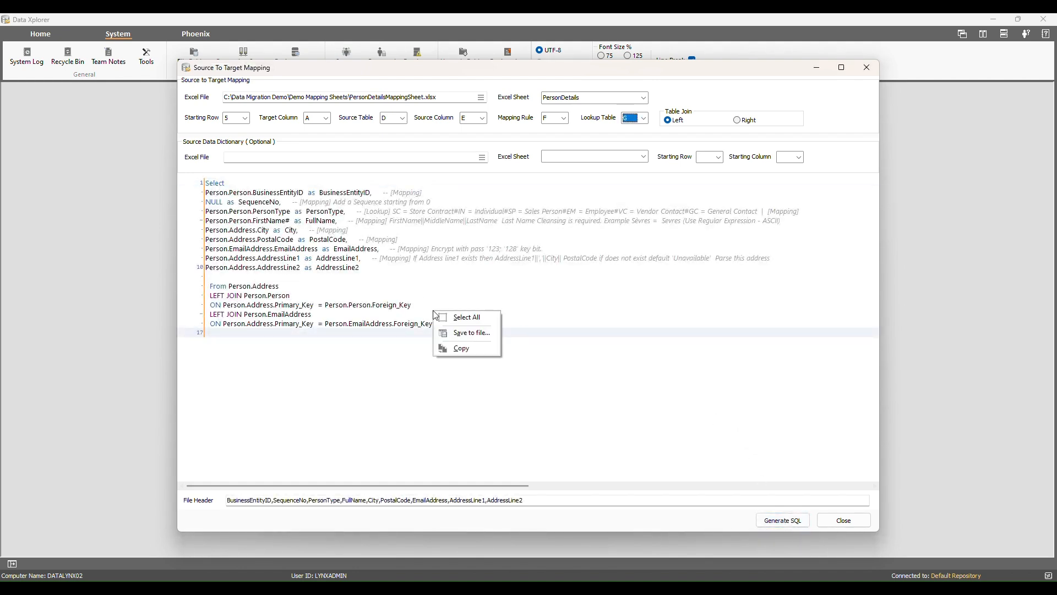
click(484, 321)
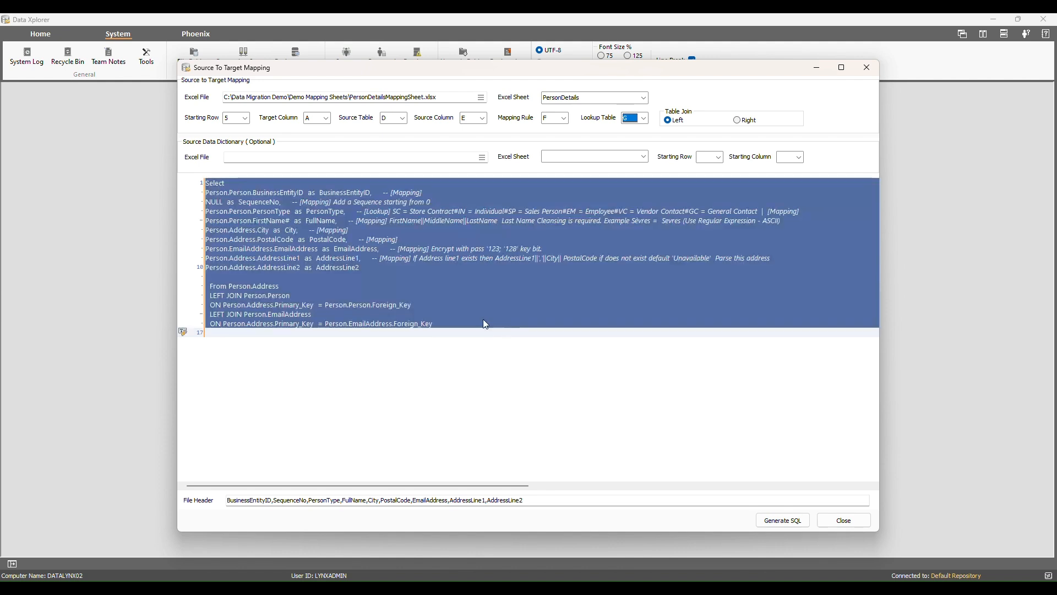
right_click(428, 288)
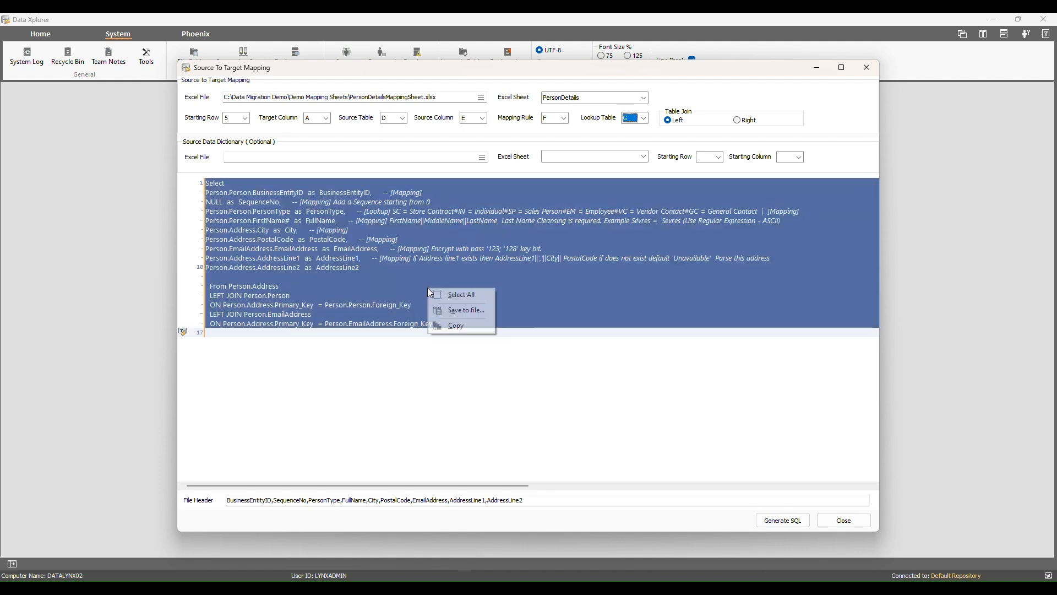
click(469, 328)
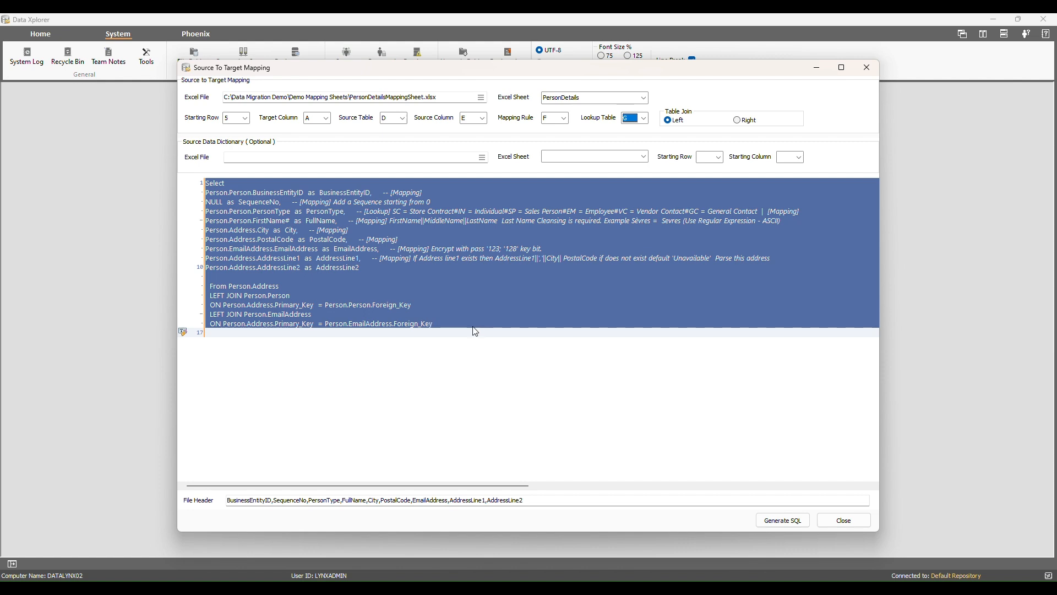
click(843, 520)
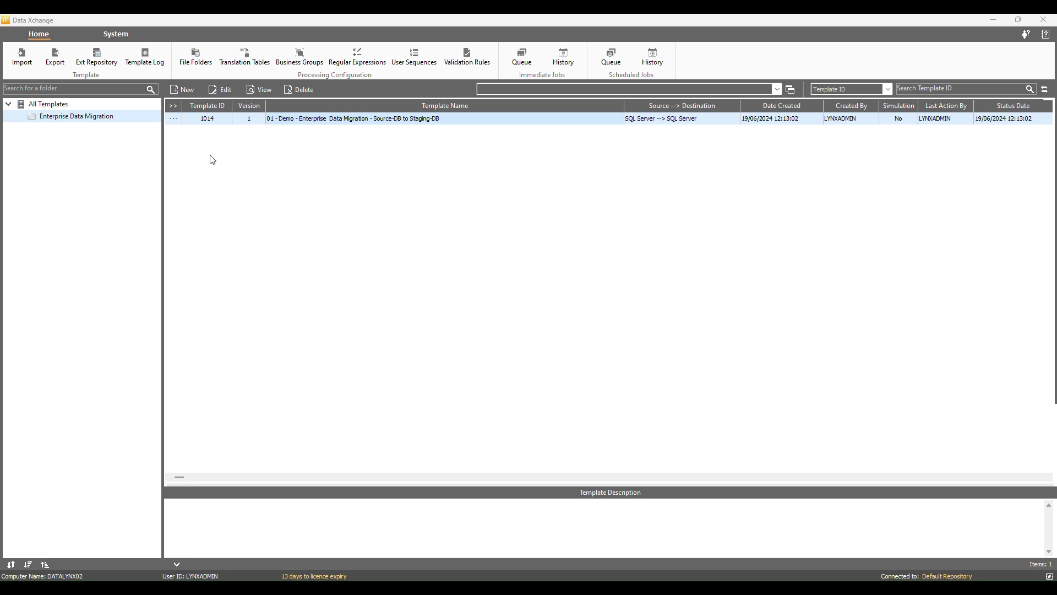
- Open template 1014 and confirm source AdventureWorks2019 and destination DemoStaging before viewing its Data Mapping
click(177, 122)
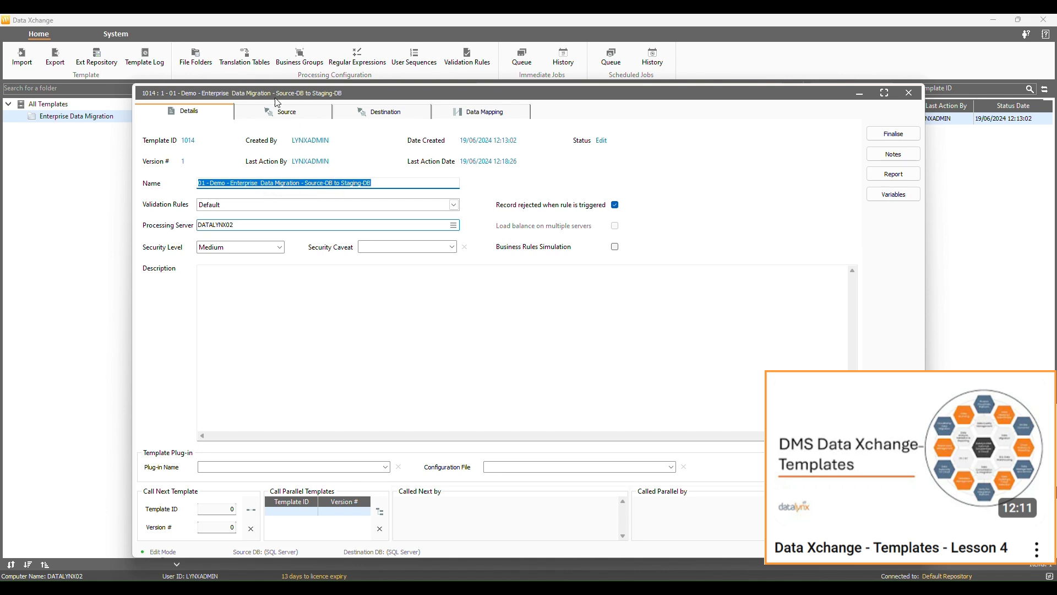
click(292, 115)
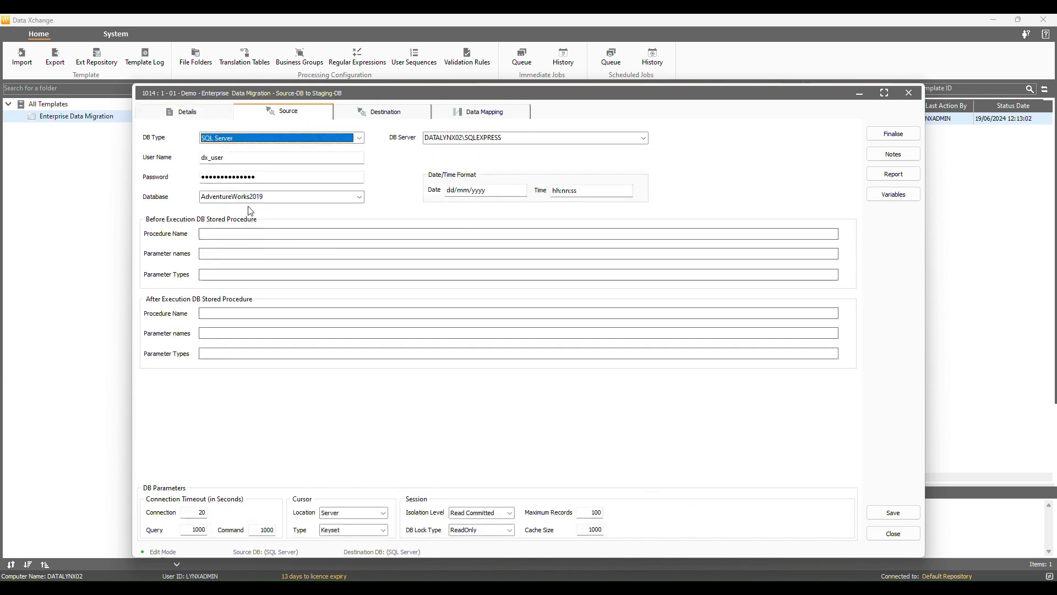
click(358, 112)
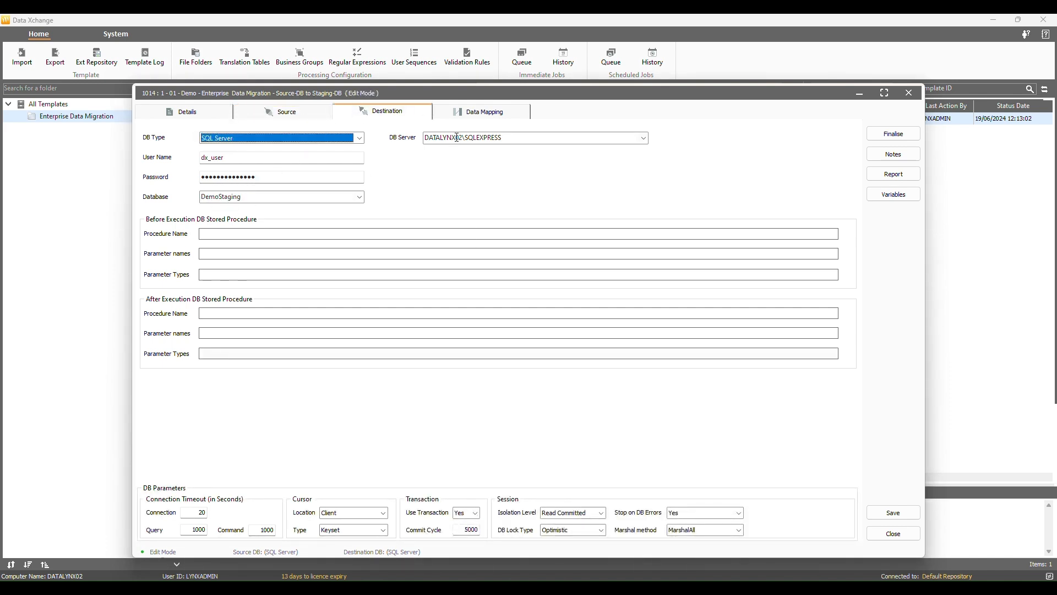
click(482, 116)
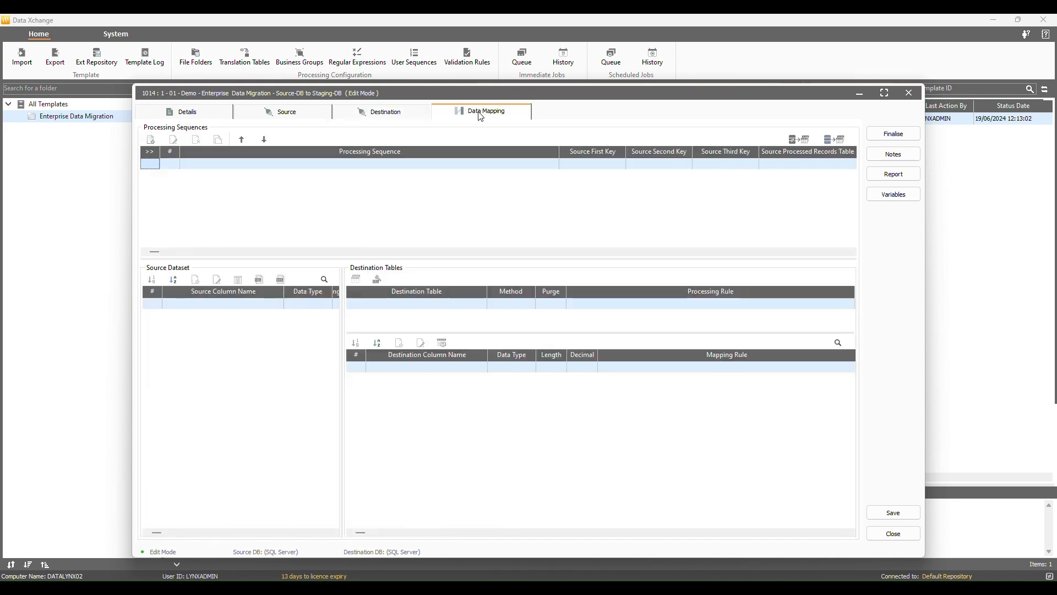
- Add a new PersonDetails processing sequence and paste the copied SQL into its statement
click(151, 140)
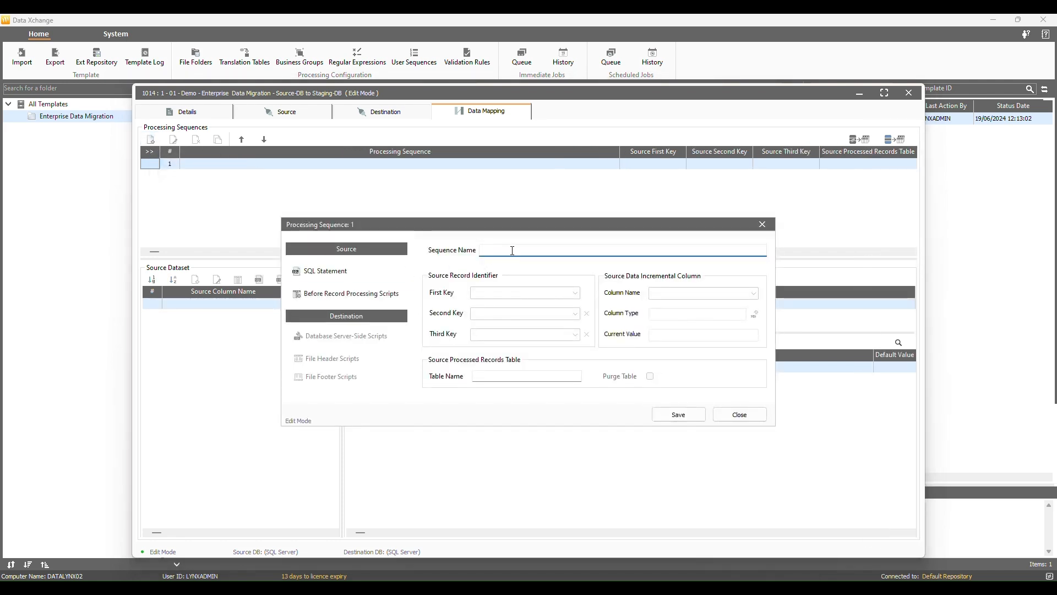
text(01 - Extract & Load)
text(PersonDetails Table - Source-DB to Staging-DB)
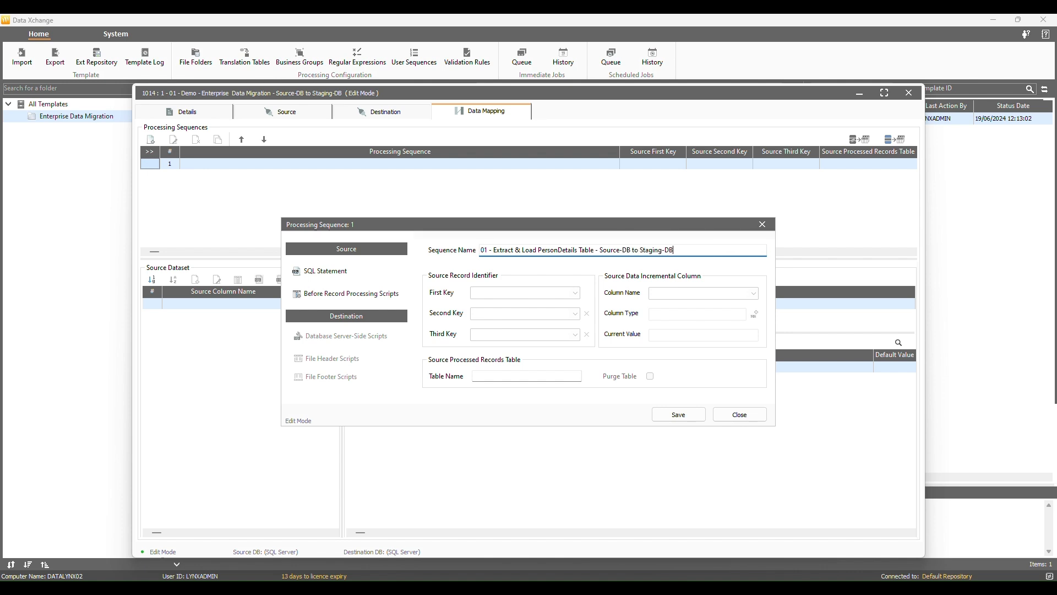
click(363, 272)
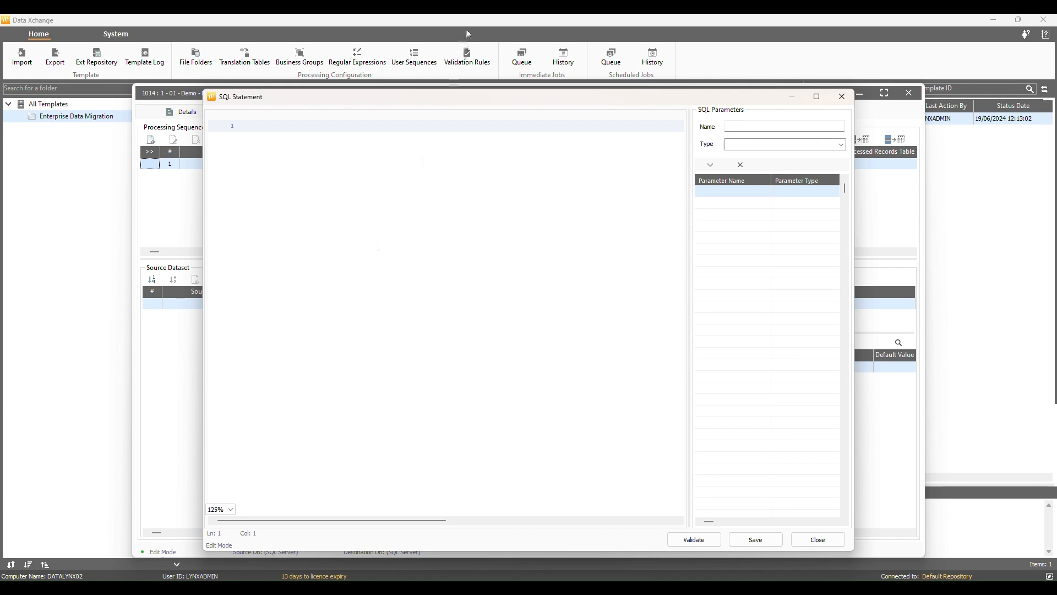
key(ctrl+v)
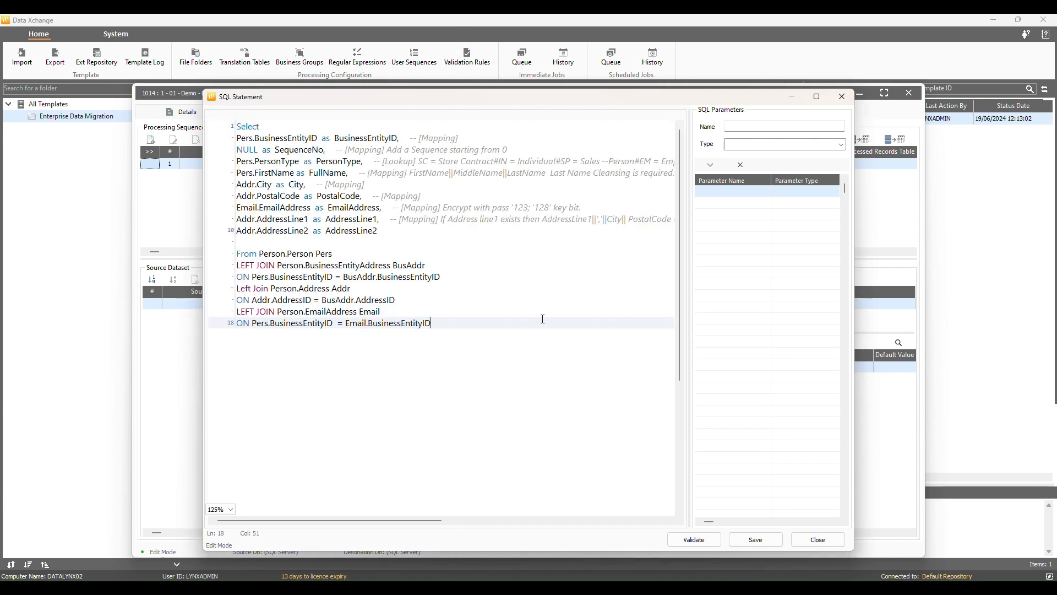
- Validate the pasted query and review its results in the enlarged results window
click(693, 539)
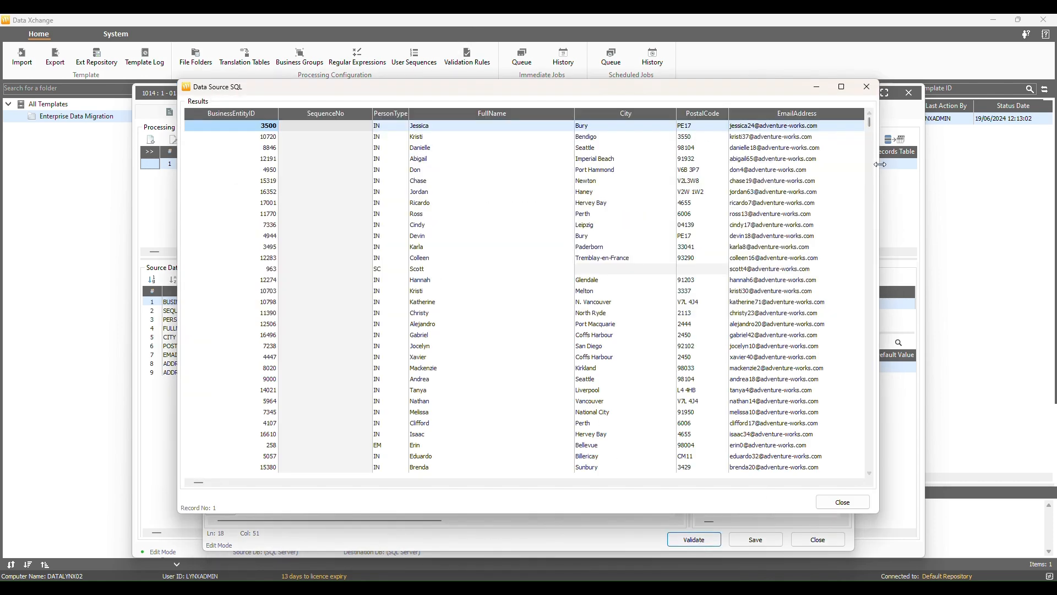
drag(880, 164, 1038, 164)
click(998, 87)
drag(1046, 55, 1044, 468)
click(1021, 572)
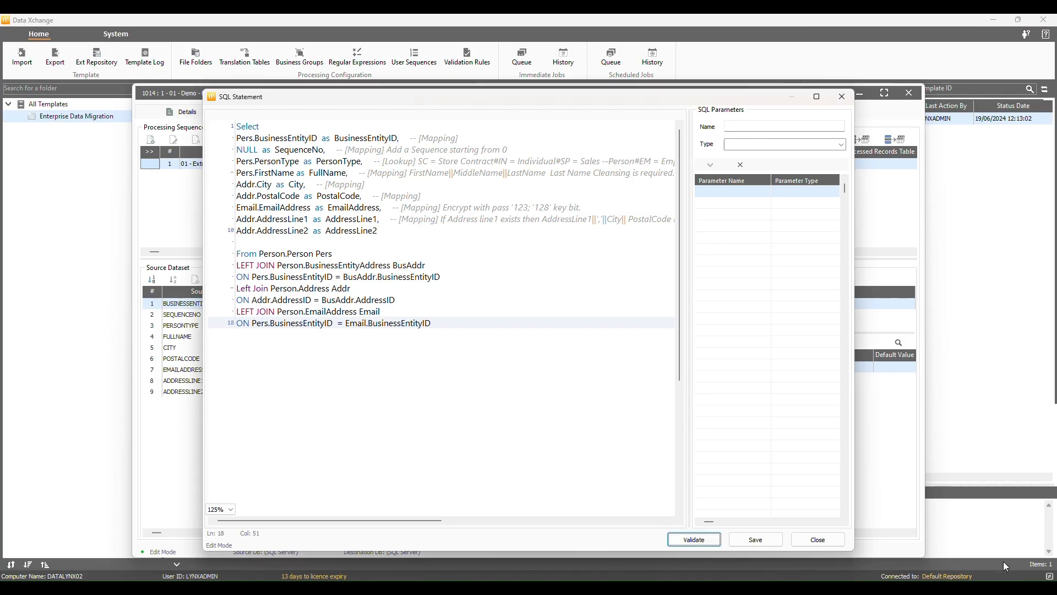
click(819, 539)
- Set BUSINESSENTITYID as the first key and save the processing sequence
click(576, 293)
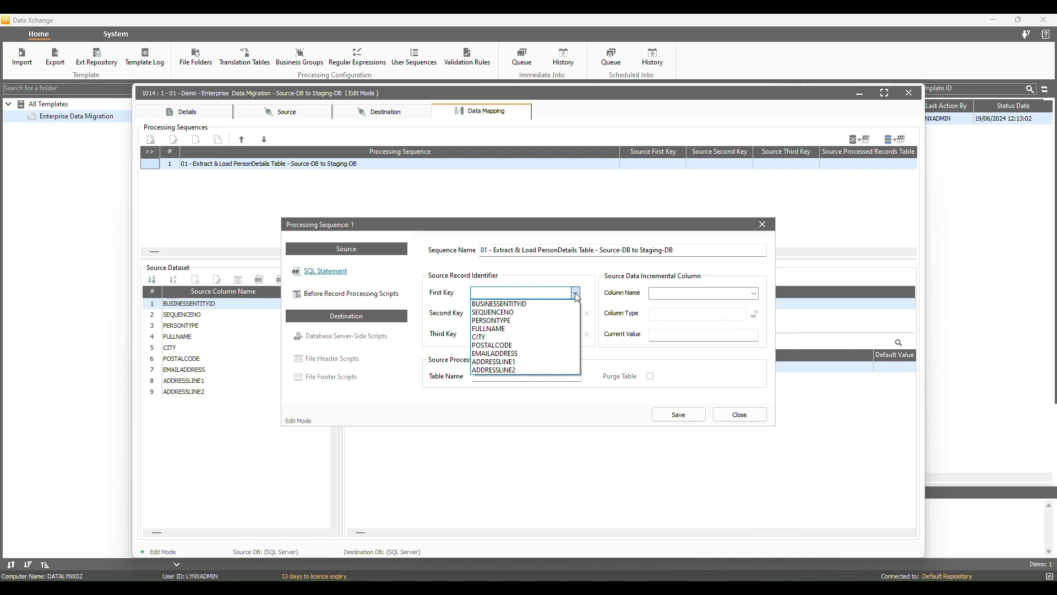
click(546, 305)
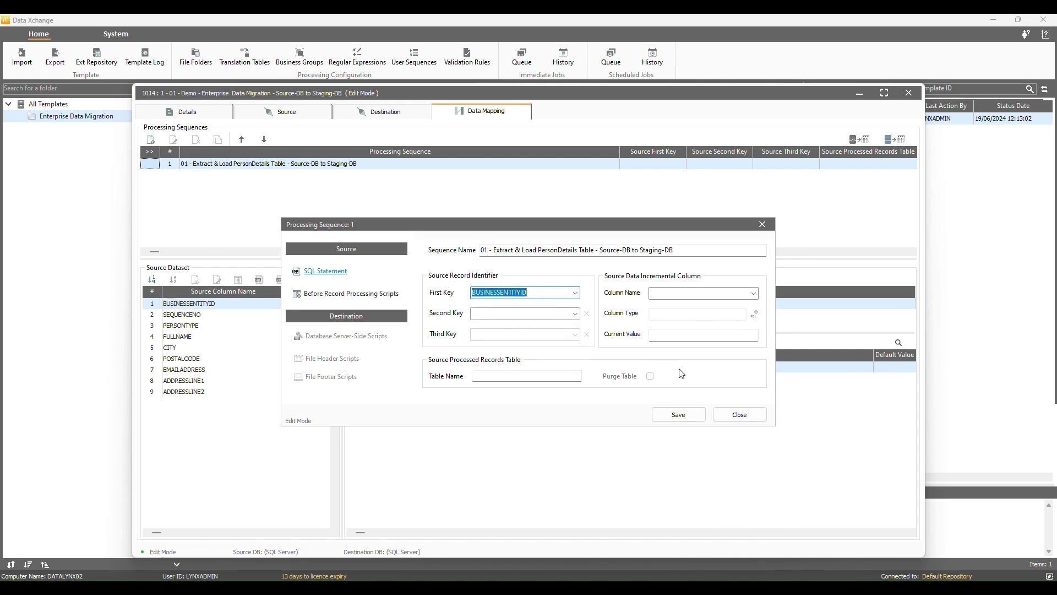
click(684, 418)
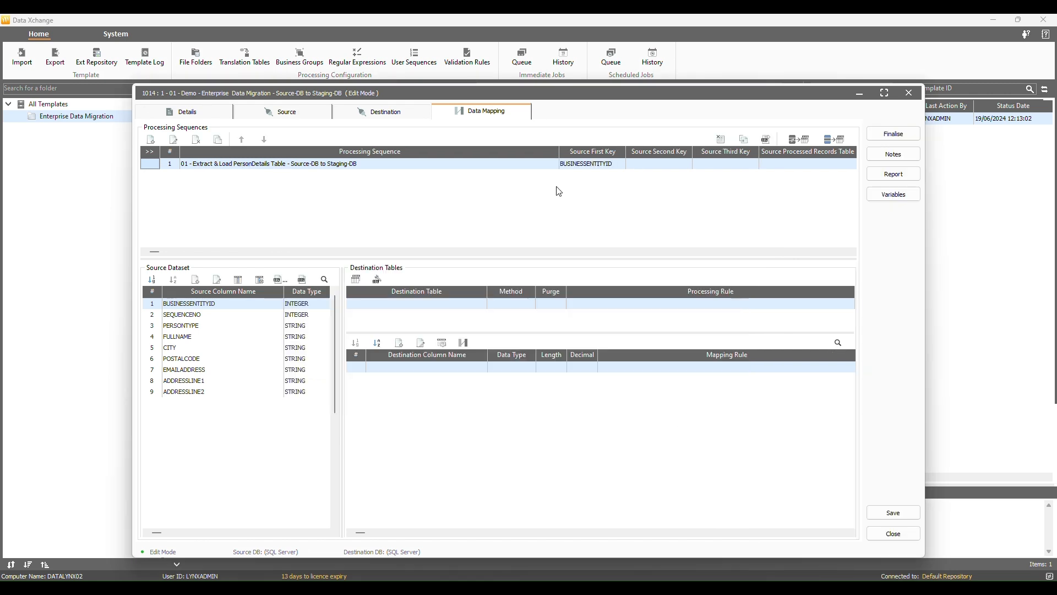
- Add PersonDetails as destination table with Insert load, purge first, BUSINESSENTITYID key, generating its columns
click(355, 279)
click(909, 156)
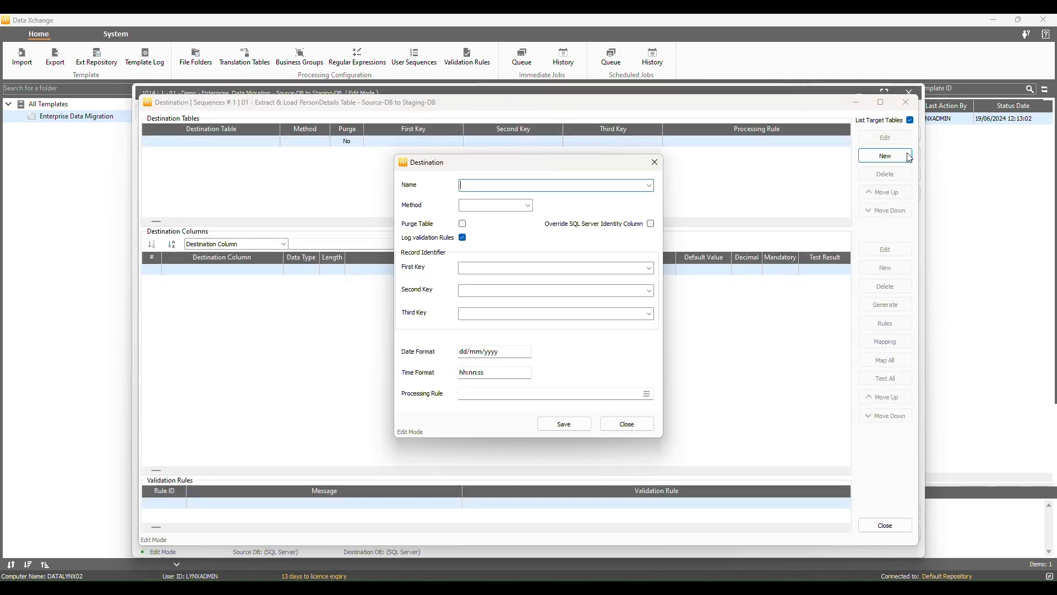
click(648, 185)
click(520, 206)
click(520, 206)
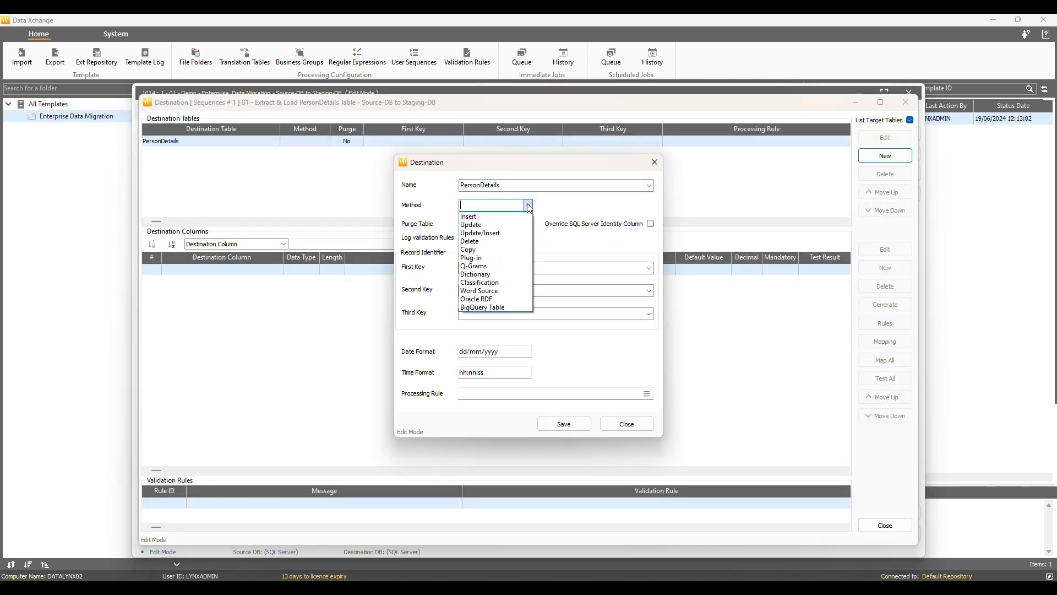
click(495, 221)
click(464, 224)
click(647, 268)
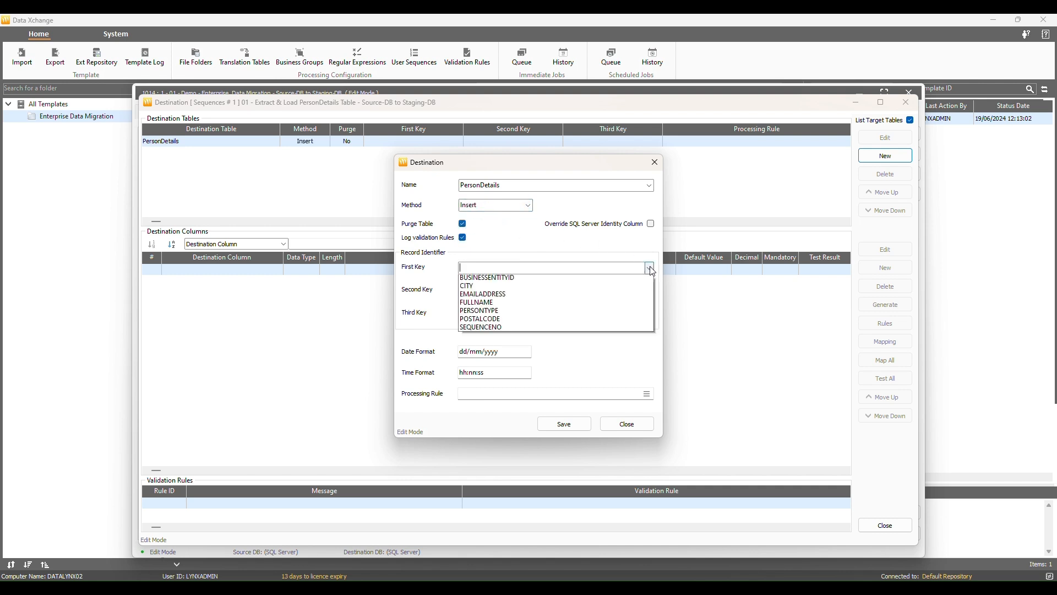
click(530, 294)
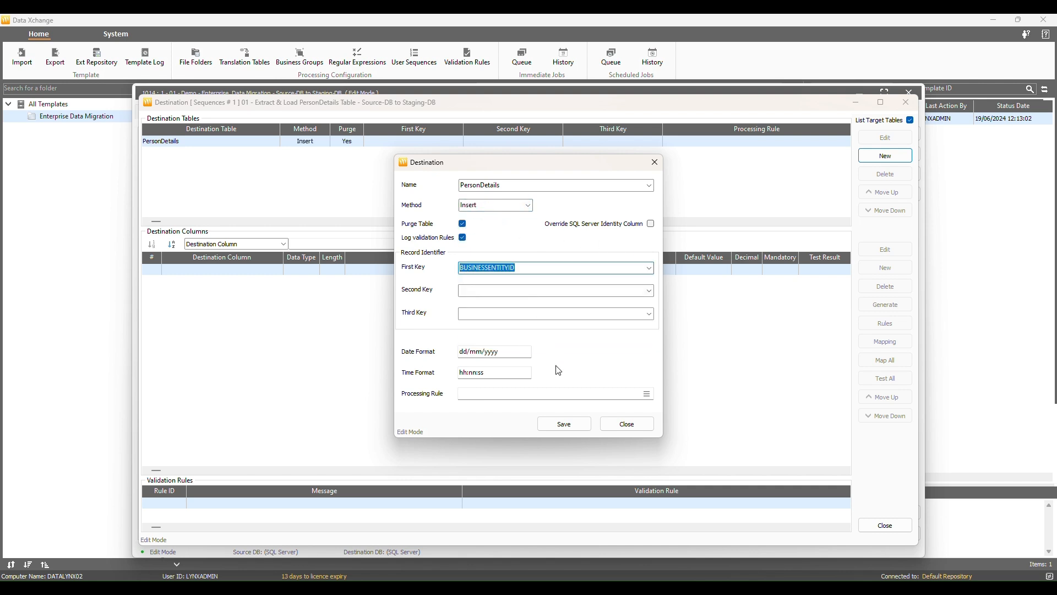
click(564, 424)
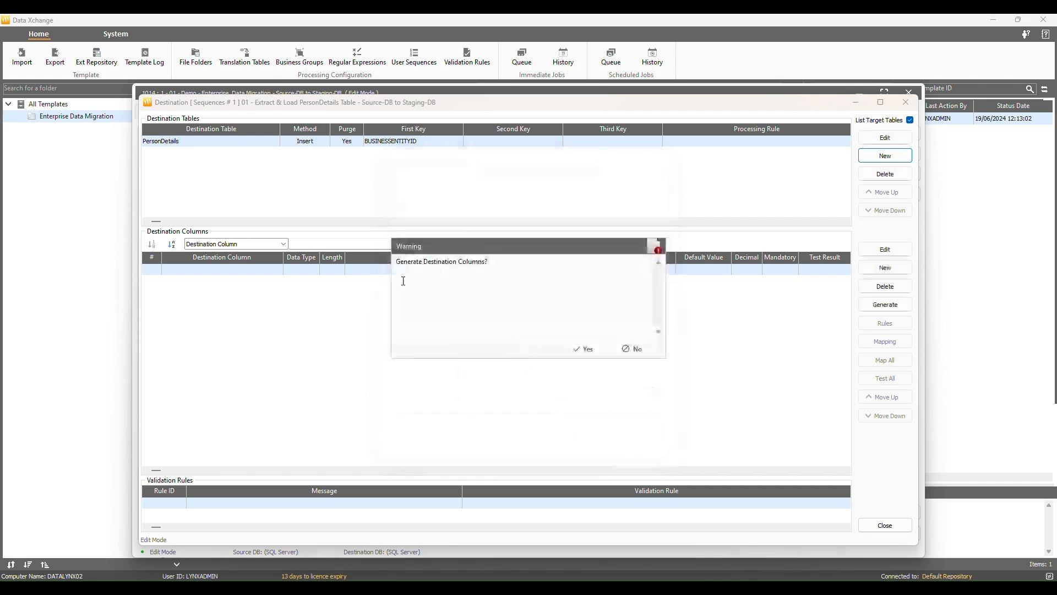
click(586, 349)
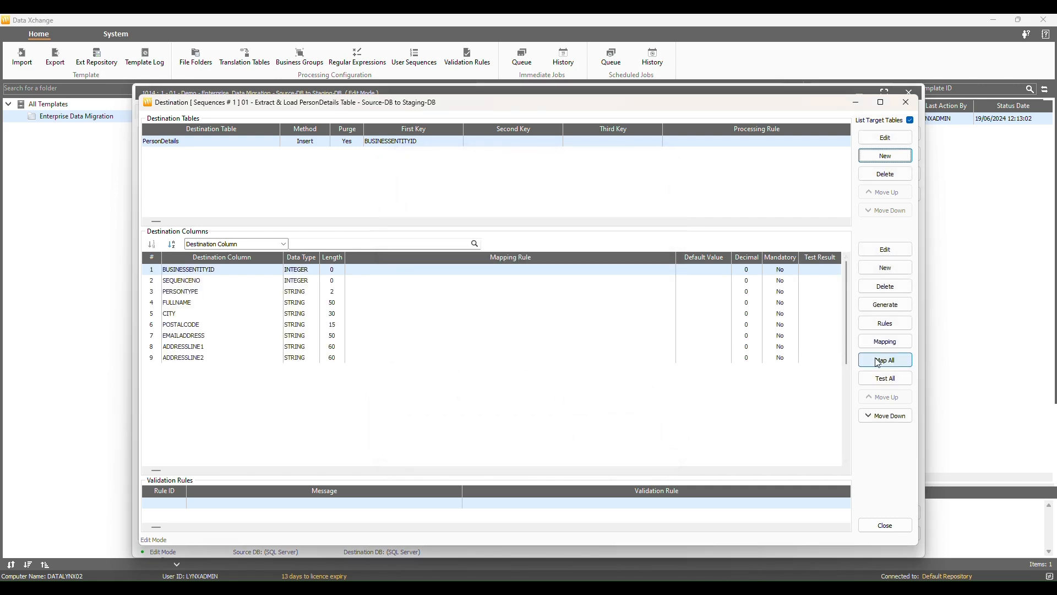
- Map every destination column to its same-named field, test all mappings, and review the results
click(879, 362)
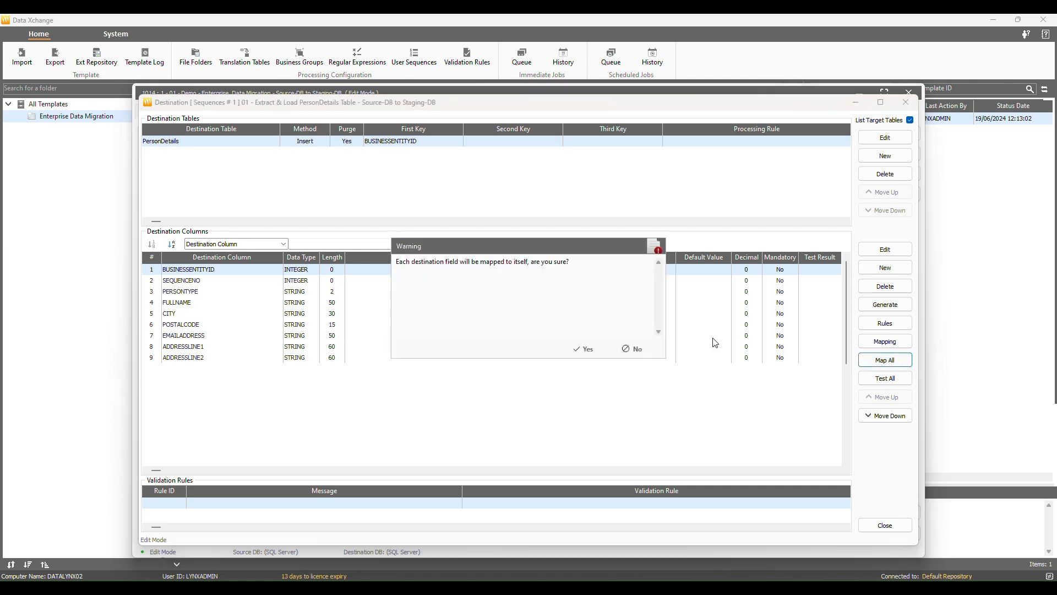
click(587, 349)
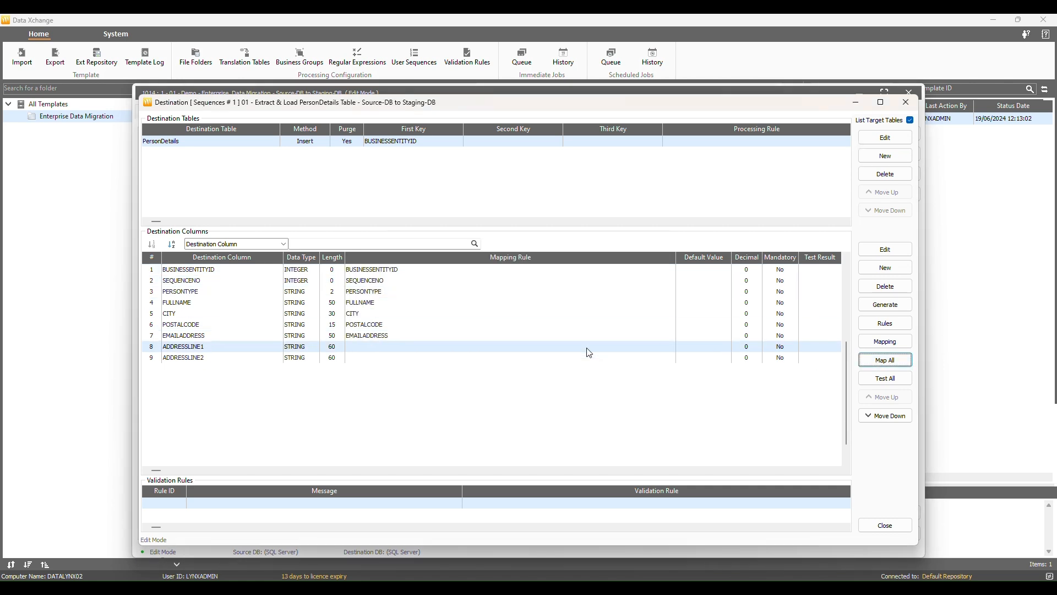
click(899, 380)
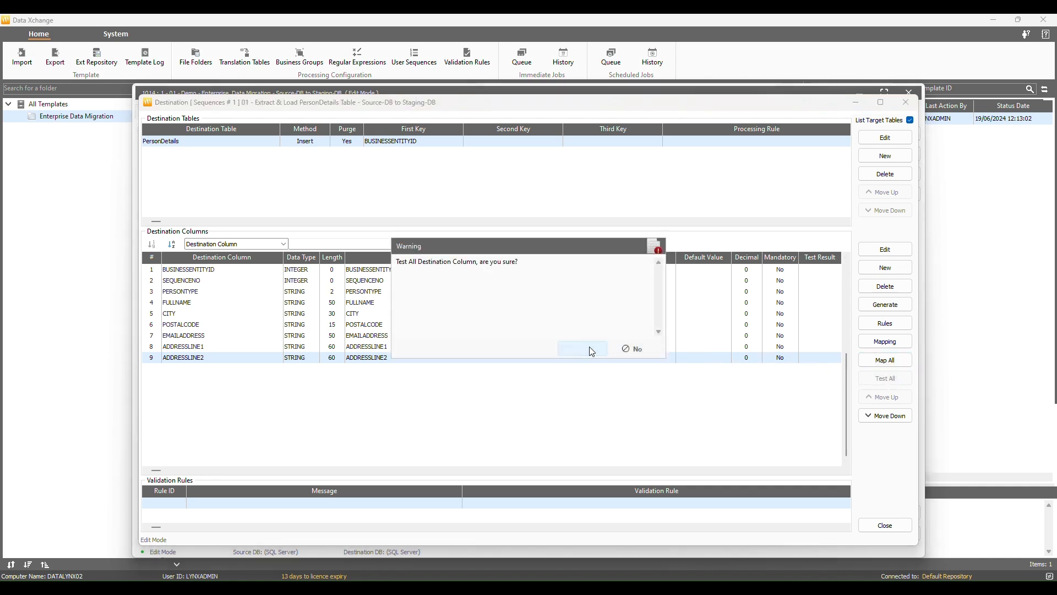
click(589, 349)
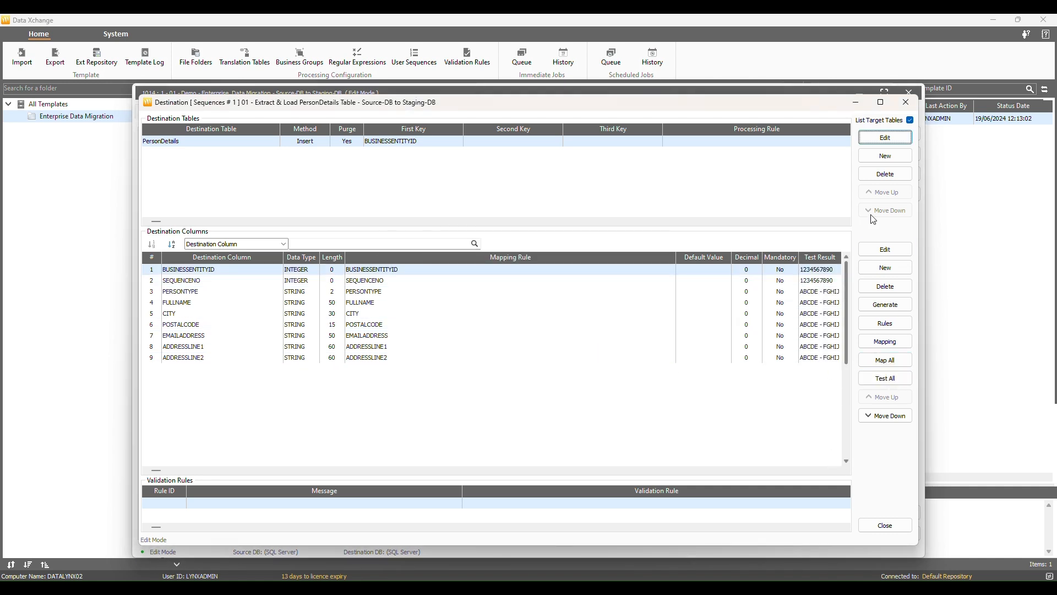
click(881, 102)
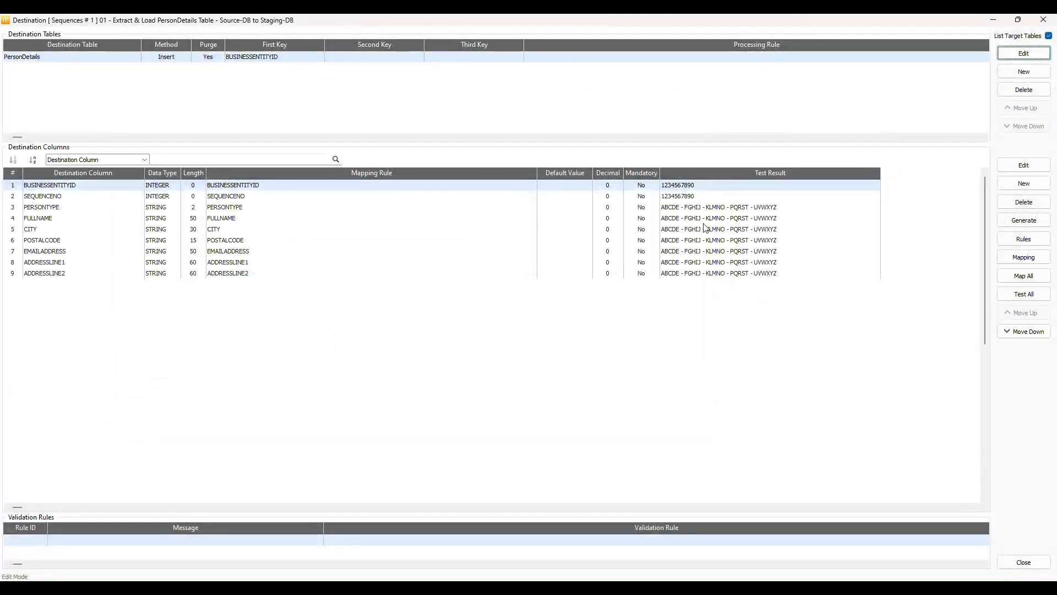
click(1025, 562)
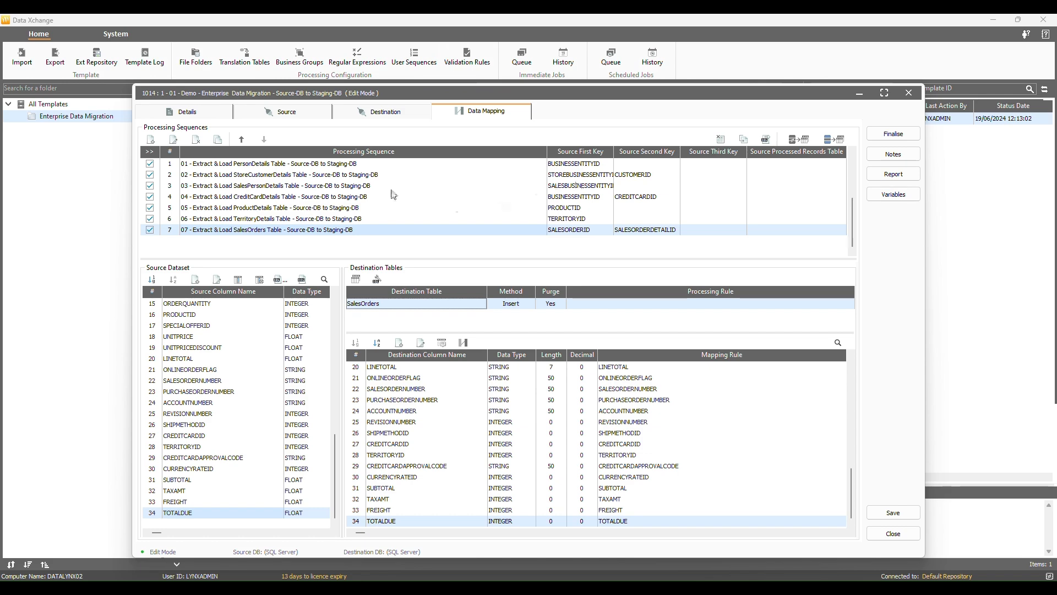
- Step through processing sequences 1 to 7 to review each one's mappings
click(342, 167)
drag(341, 171, 345, 232)
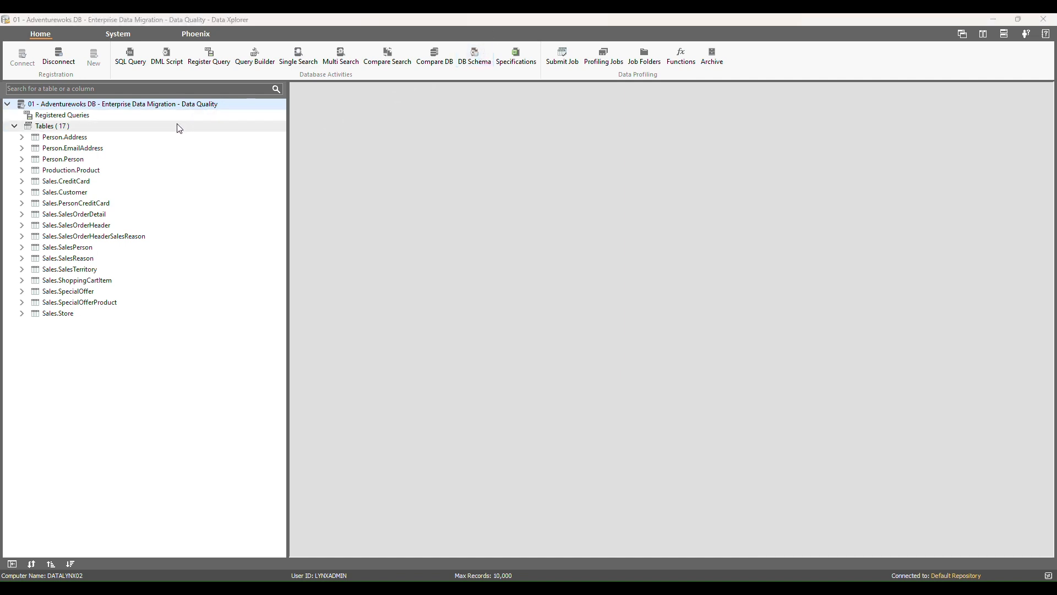
- Open data profiling for Sales.CreditCard and filter functions to the Validity dimension
click(98, 183)
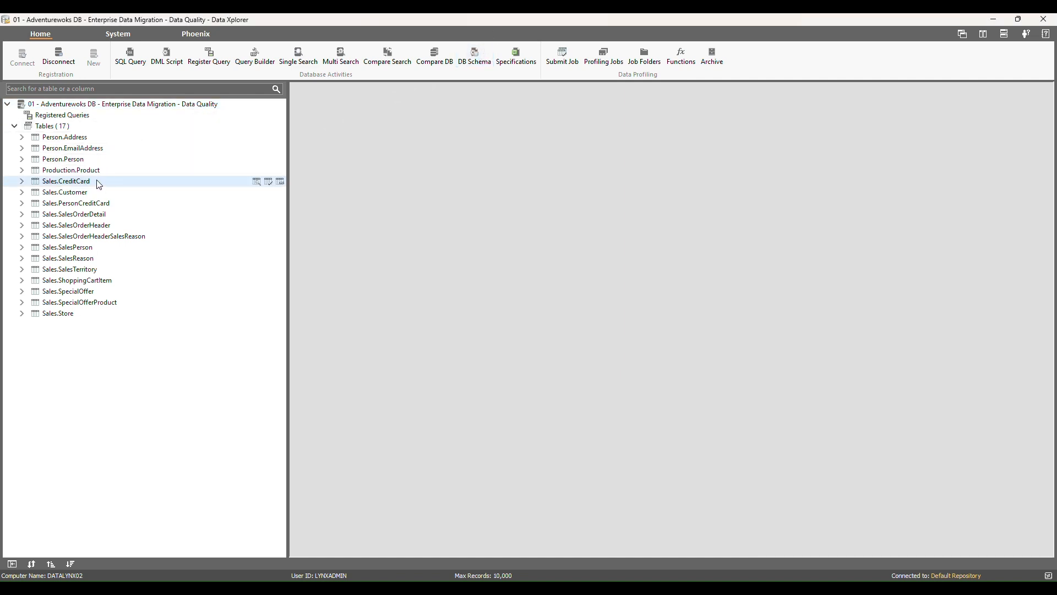
click(268, 183)
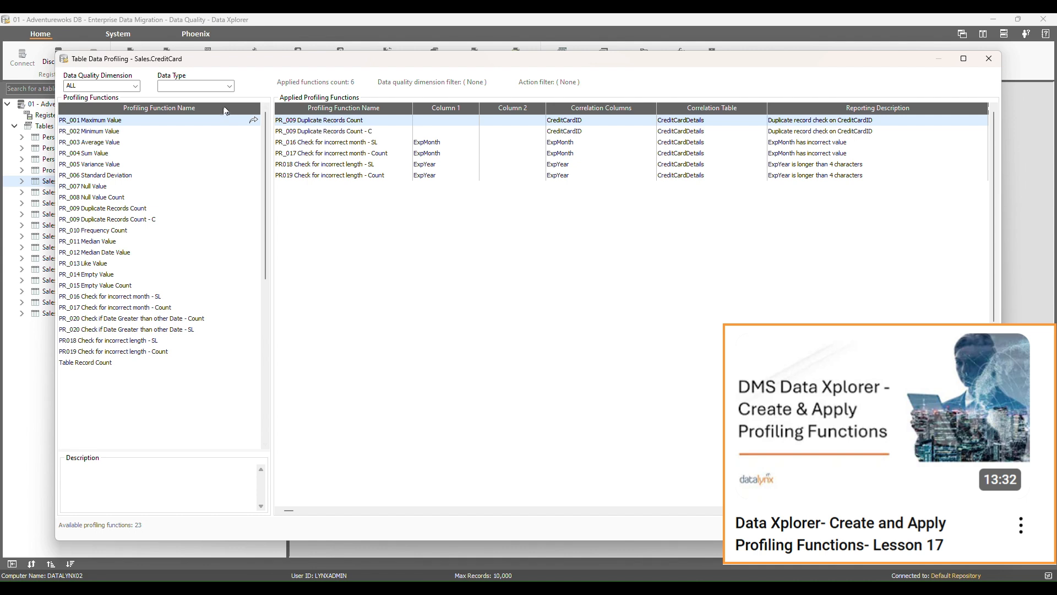
click(135, 86)
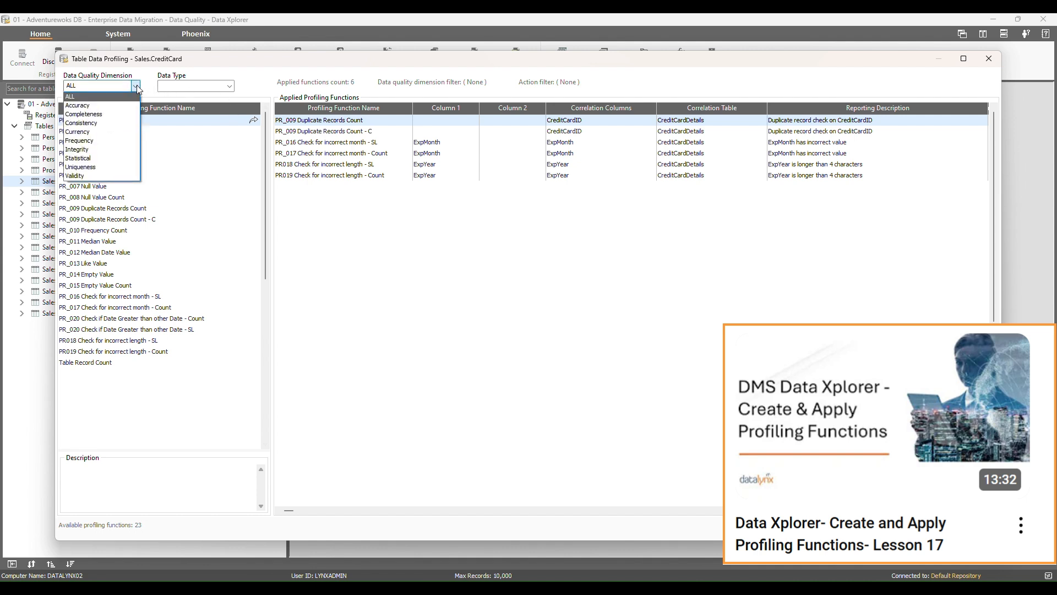
click(93, 175)
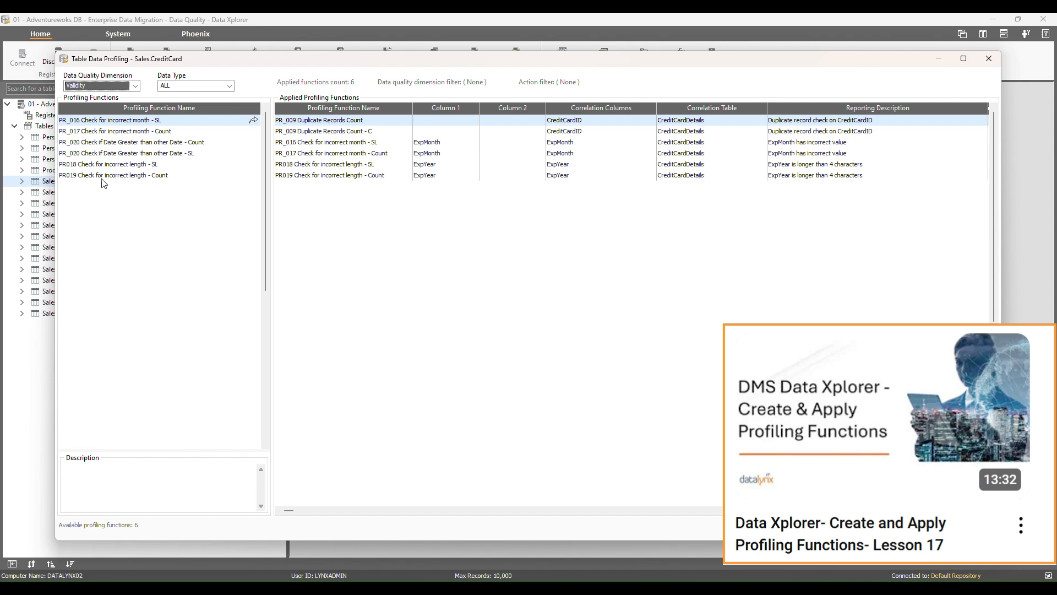
- Apply PR018 Check for incorrect length - SL to CardNumber with length 14
click(152, 165)
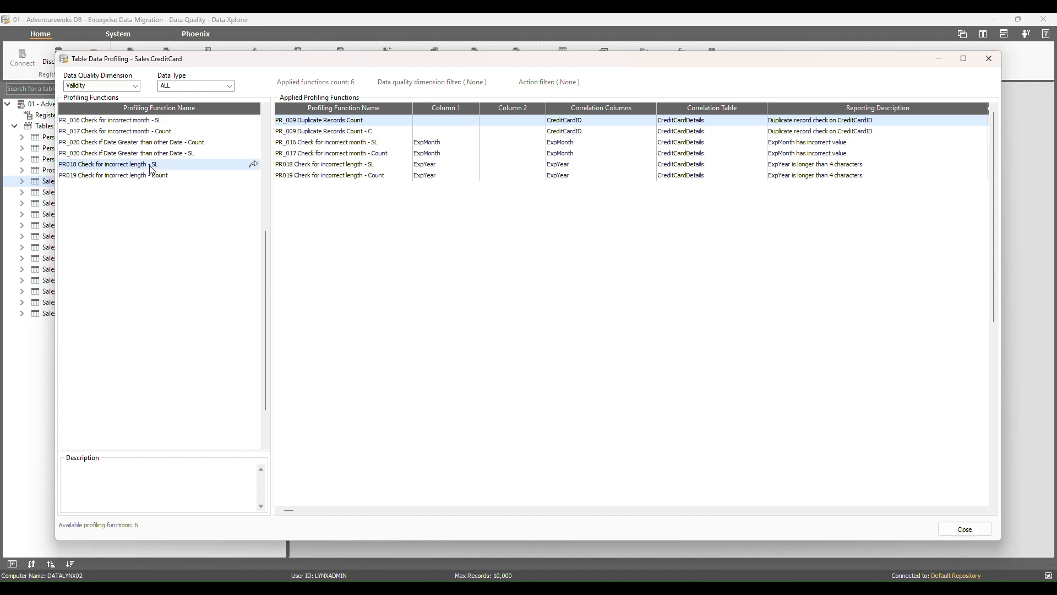
click(254, 165)
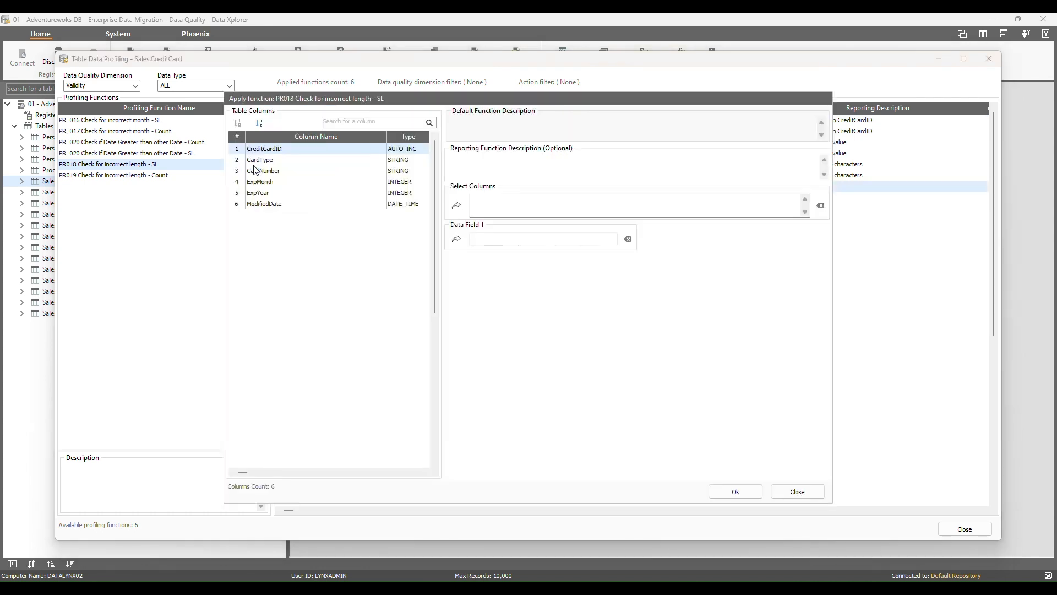
click(457, 206)
double_click(308, 159)
double_click(311, 171)
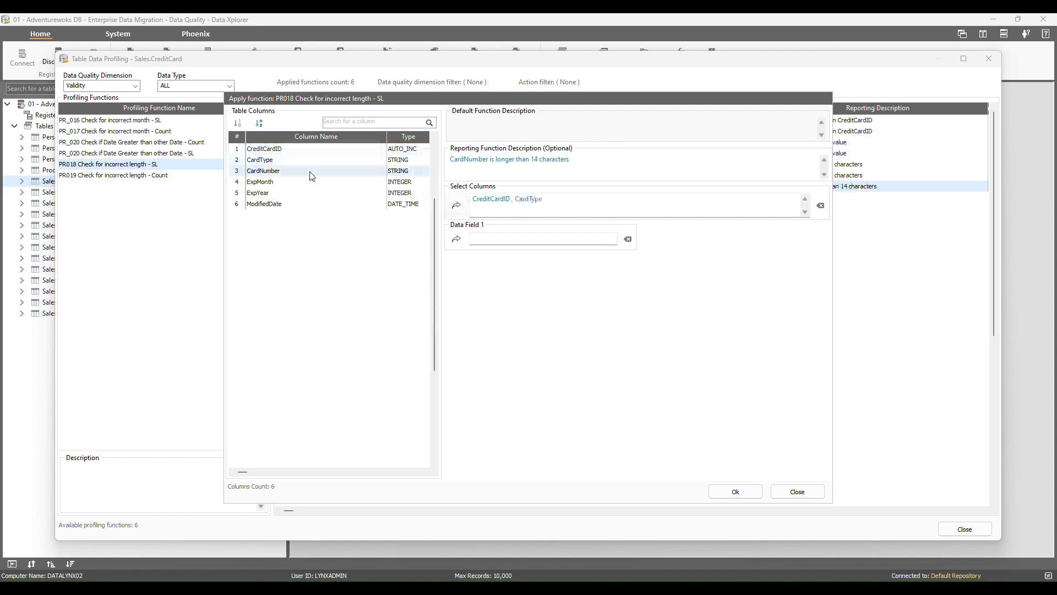
double_click(347, 182)
double_click(363, 194)
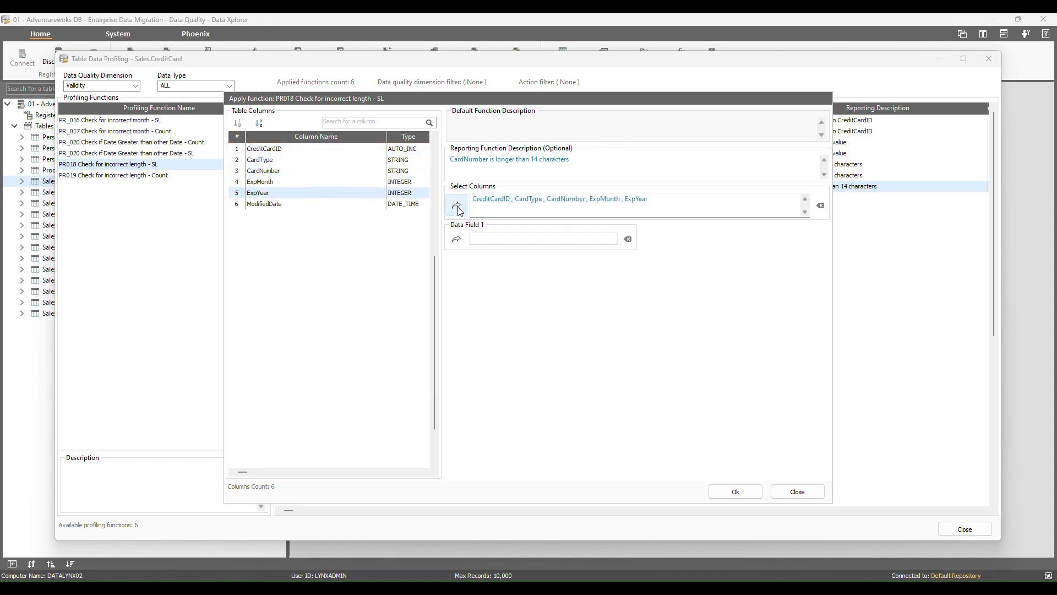
click(298, 175)
click(456, 239)
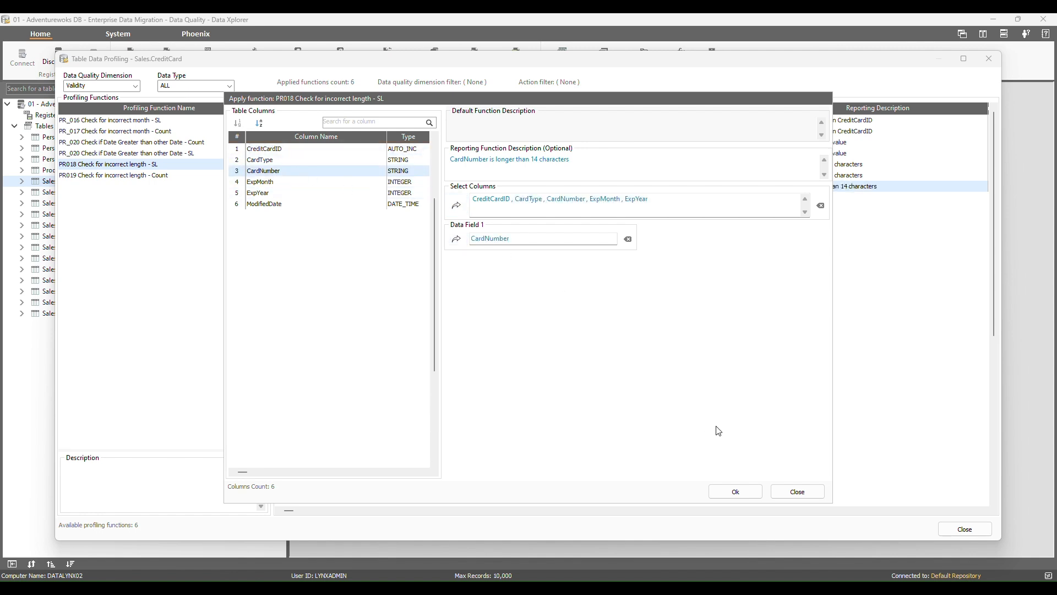
click(735, 492)
click(538, 312)
text(14)
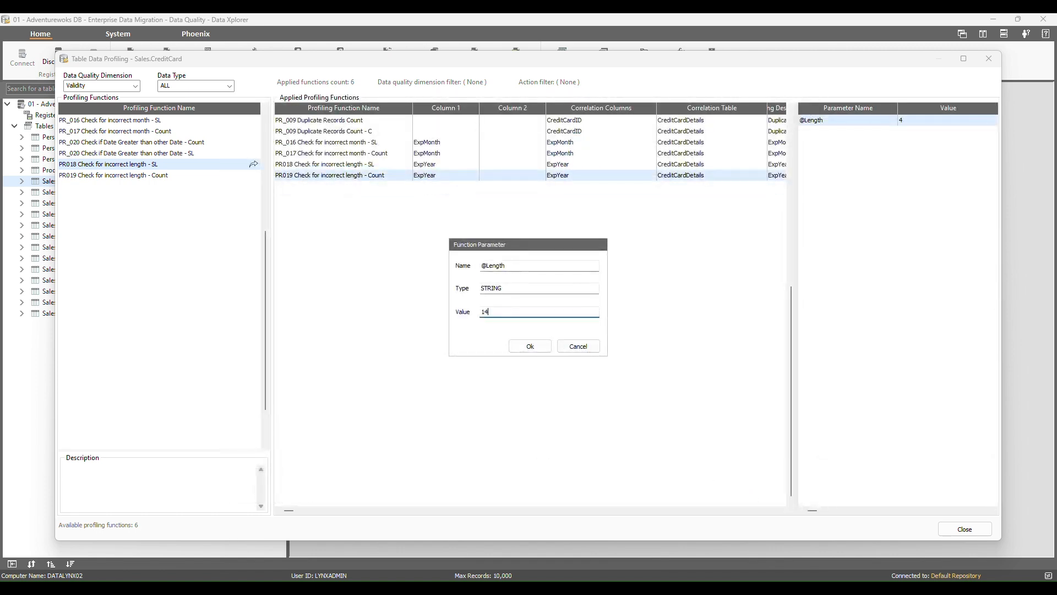
click(537, 347)
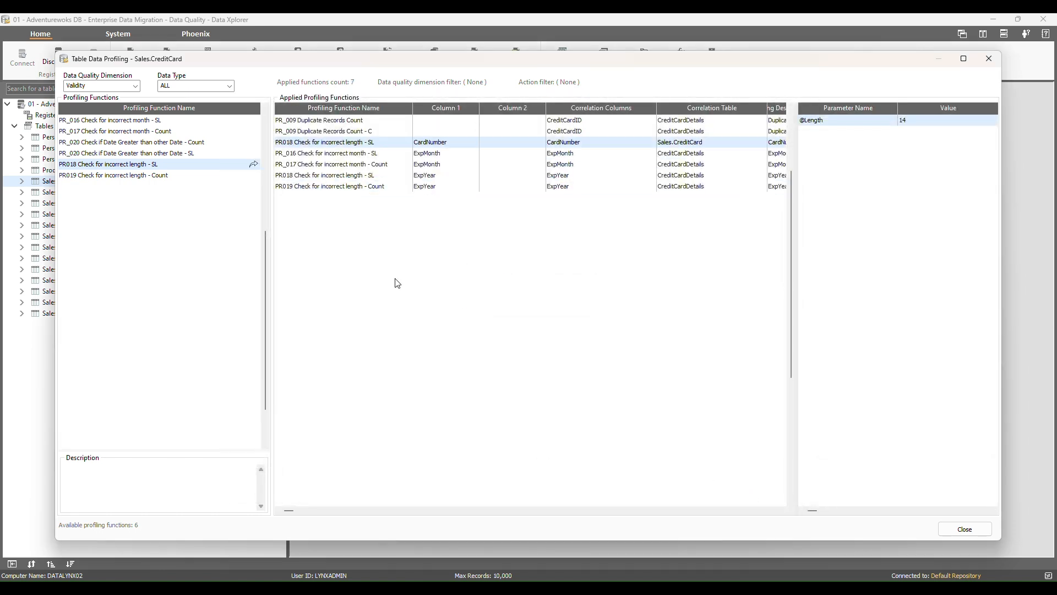
- Apply PR019 Check for incorrect length - Count to CardNumber with length 14
click(191, 177)
click(253, 175)
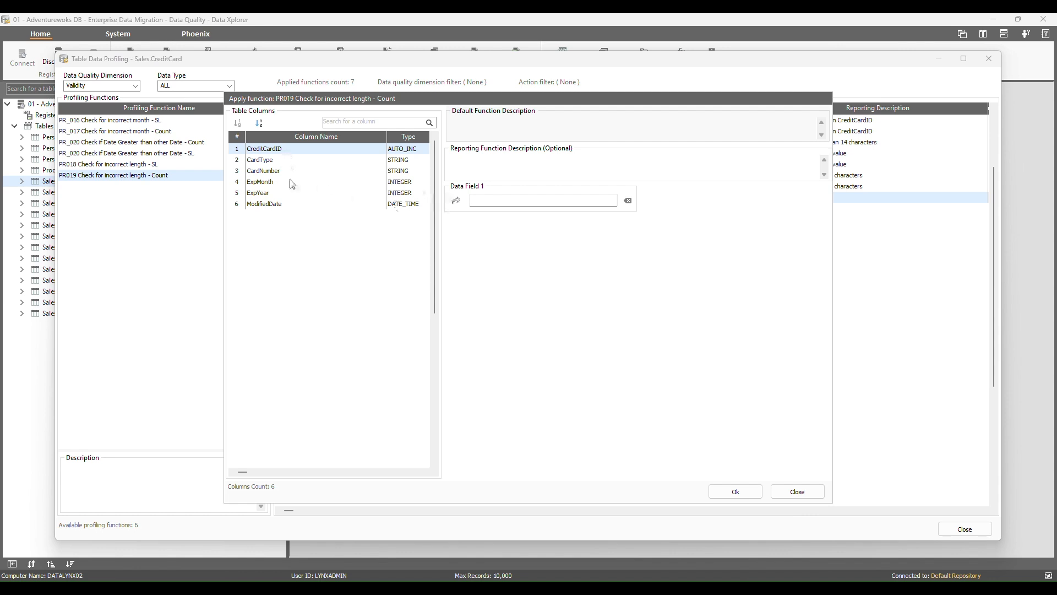
click(274, 172)
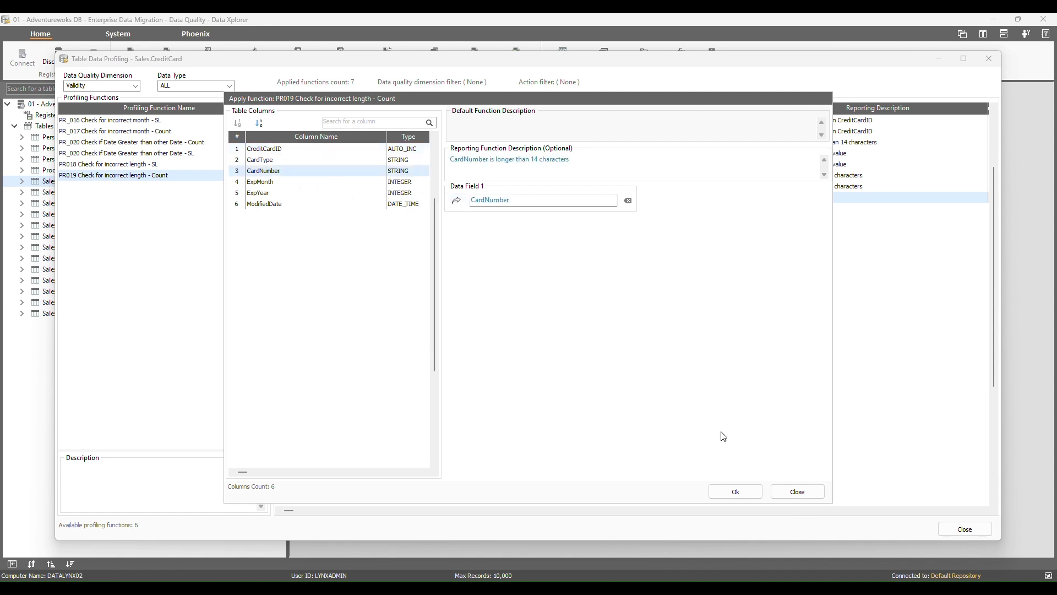
click(736, 492)
click(541, 311)
text(14)
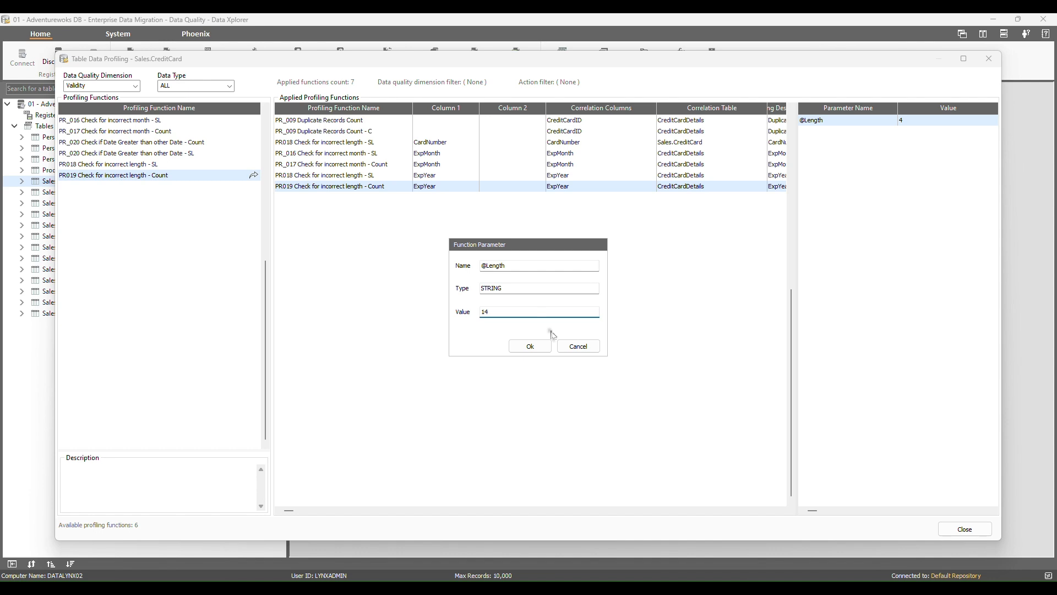
click(535, 347)
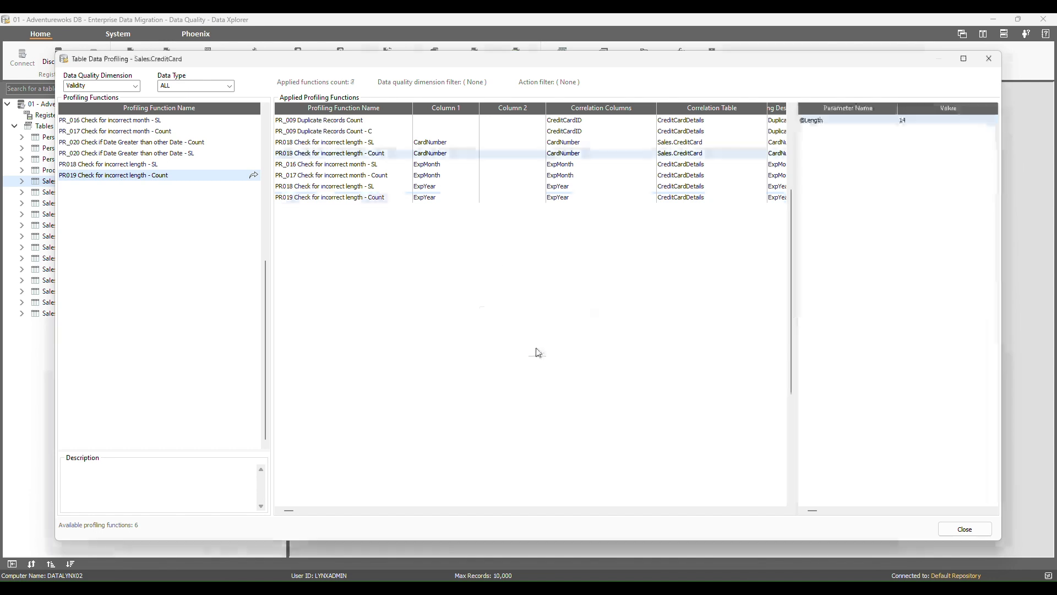
- Apply the Completeness function PR_007 Null Value to CreditCardID with a pasted reporting description
click(136, 87)
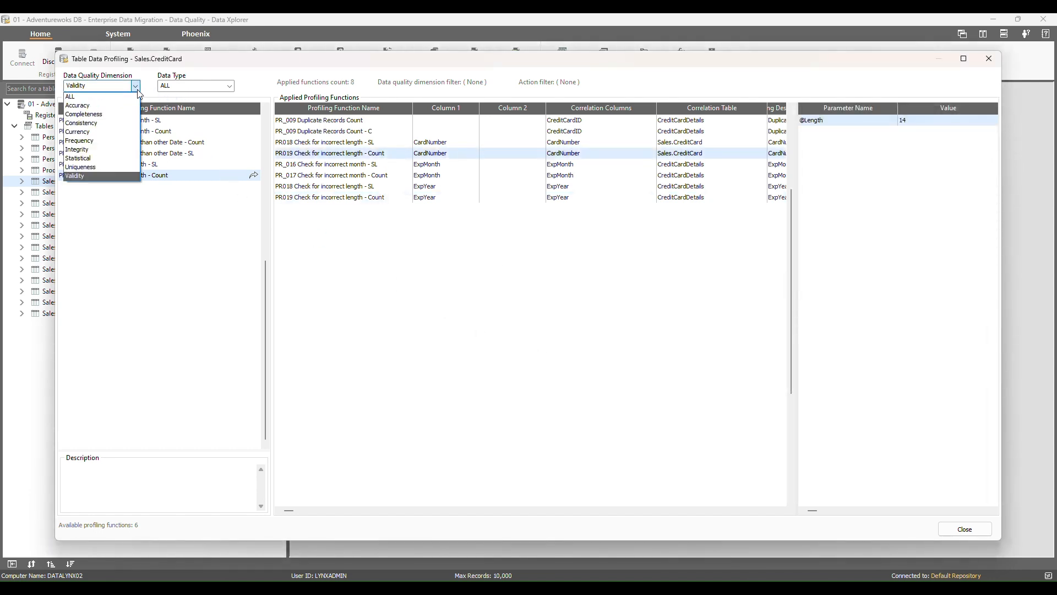
click(107, 115)
click(254, 120)
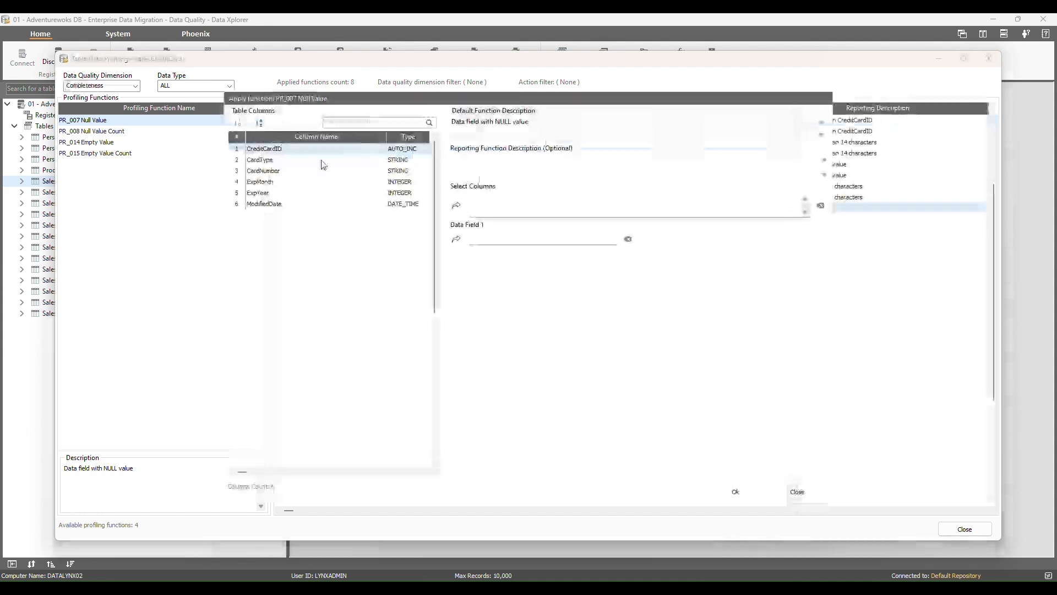
click(456, 205)
click(456, 205)
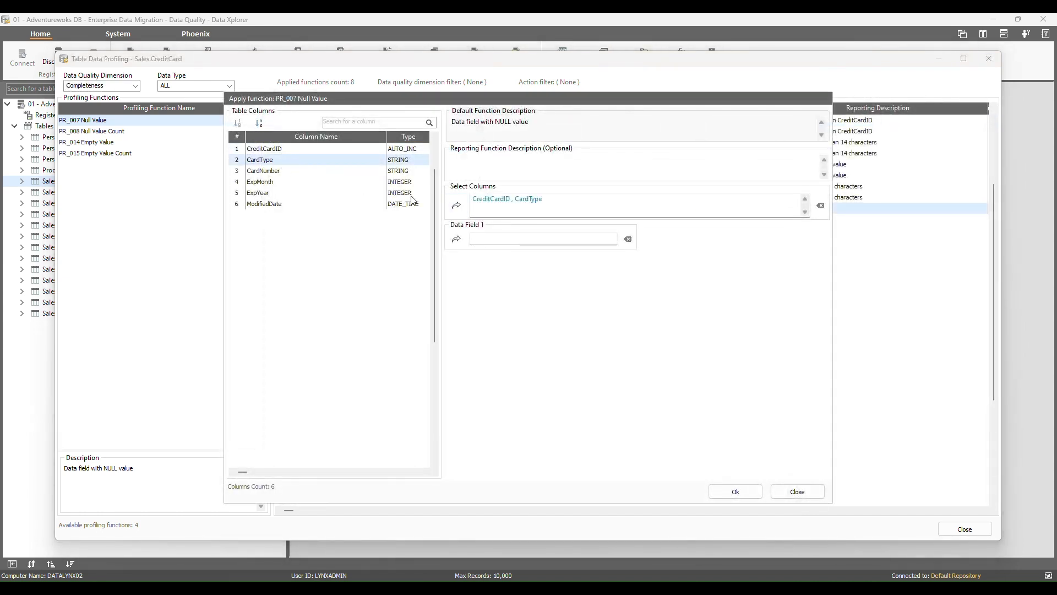
click(456, 206)
double_click(318, 183)
click(456, 205)
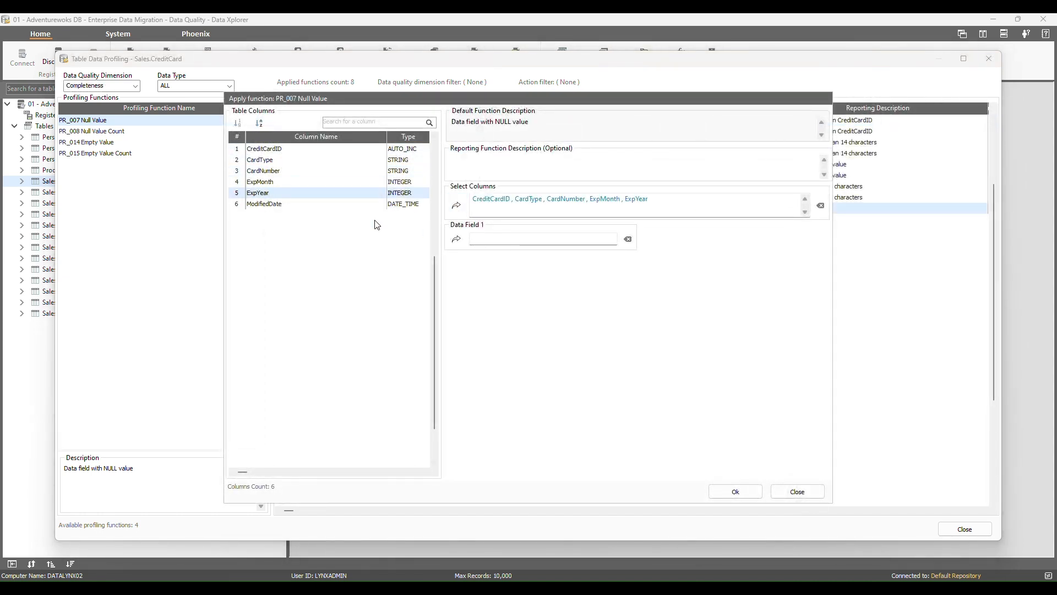
click(280, 150)
click(456, 239)
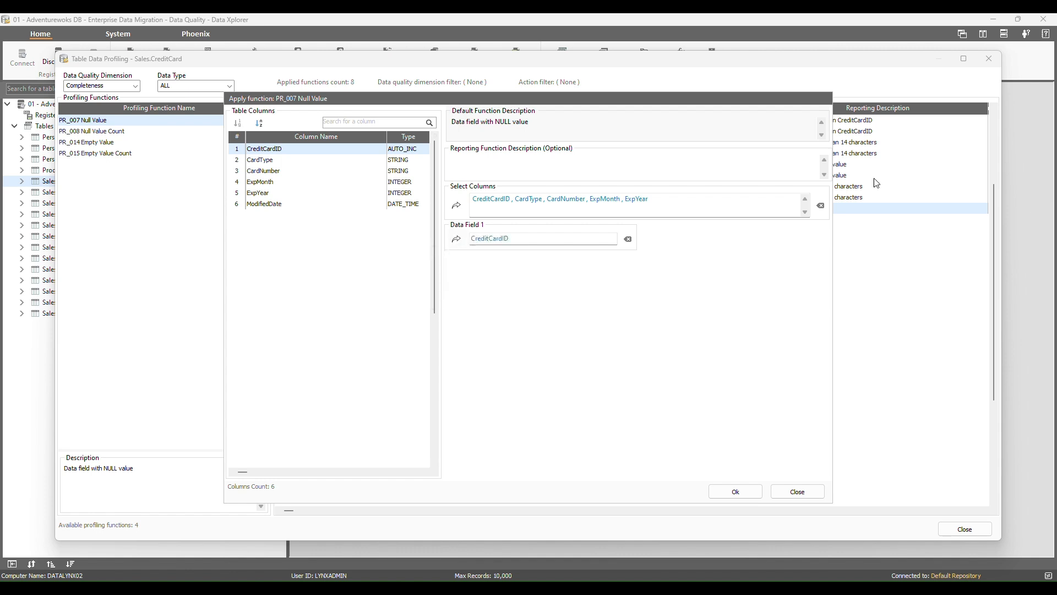
text(CreditCardID is a mandatory column and cannot be null)
click(735, 491)
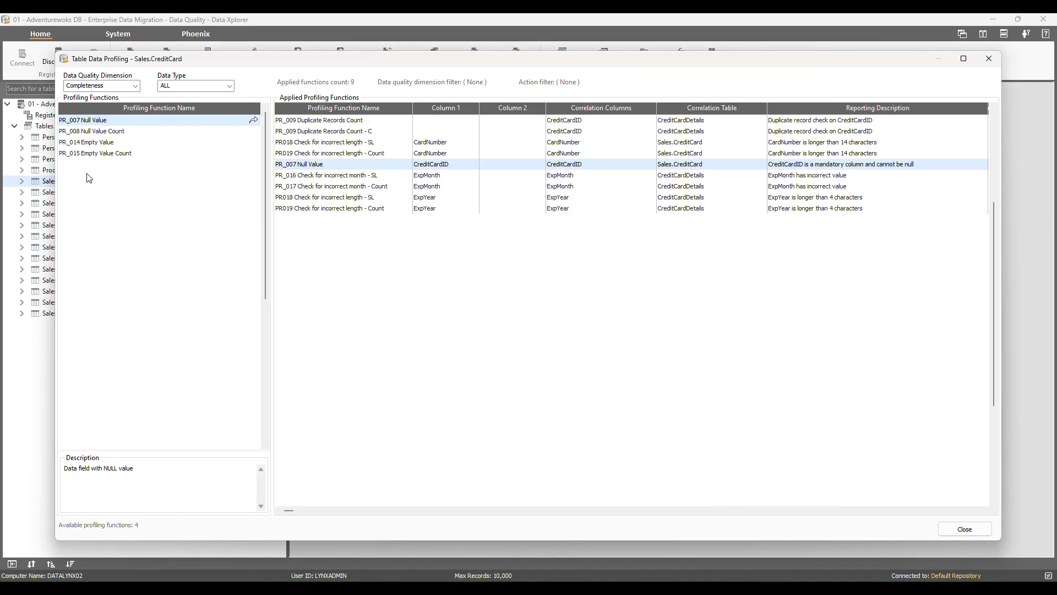
- Apply PR_008 Null Value Count to CreditCardID with a pasted description, then close the window
click(179, 133)
click(253, 131)
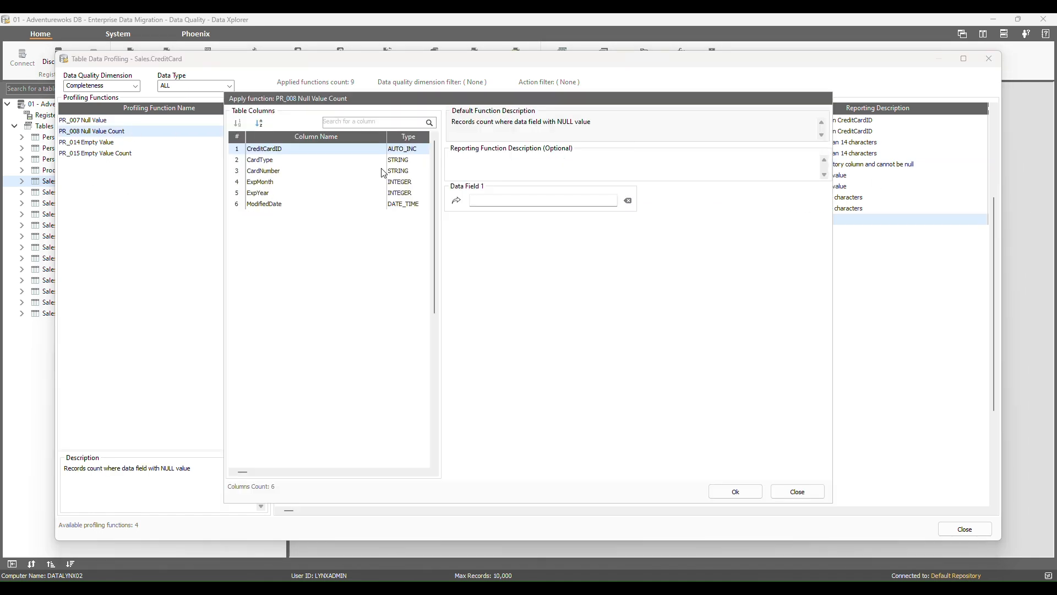
click(457, 202)
click(491, 164)
text(CreditCardID is a mandatory column and cannot be null)
click(738, 492)
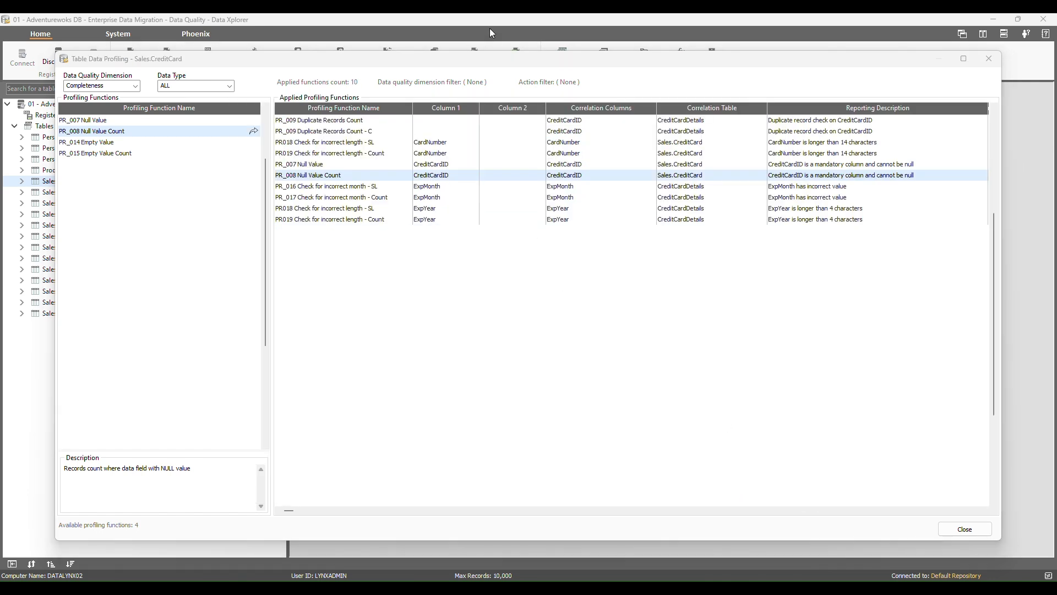
click(965, 528)
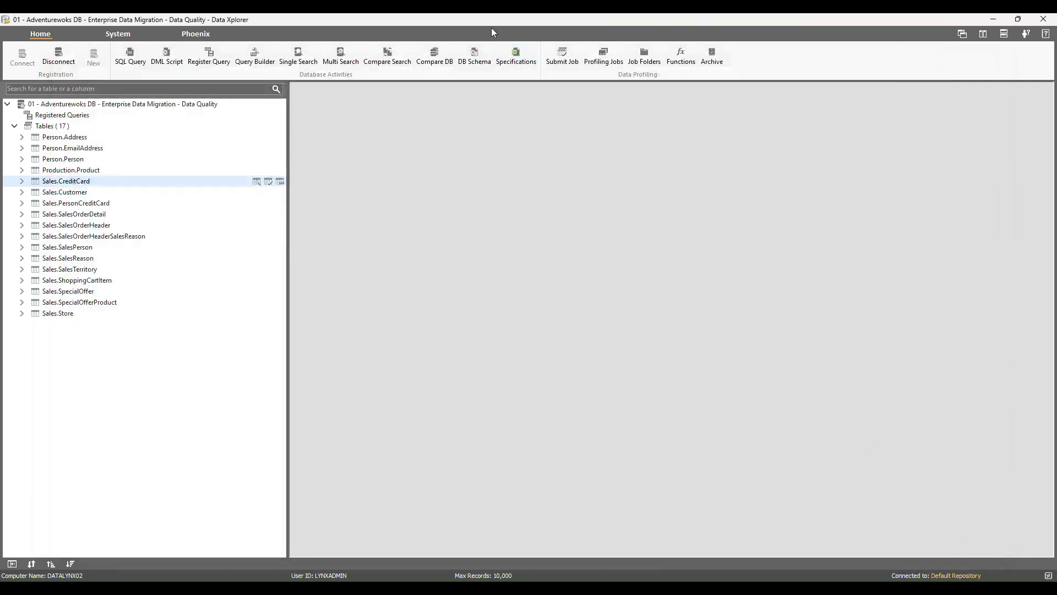
- Submit profiling job '1.1 Adventurewoks DB report' for all 17 tables and verify job 2 completed
click(579, 62)
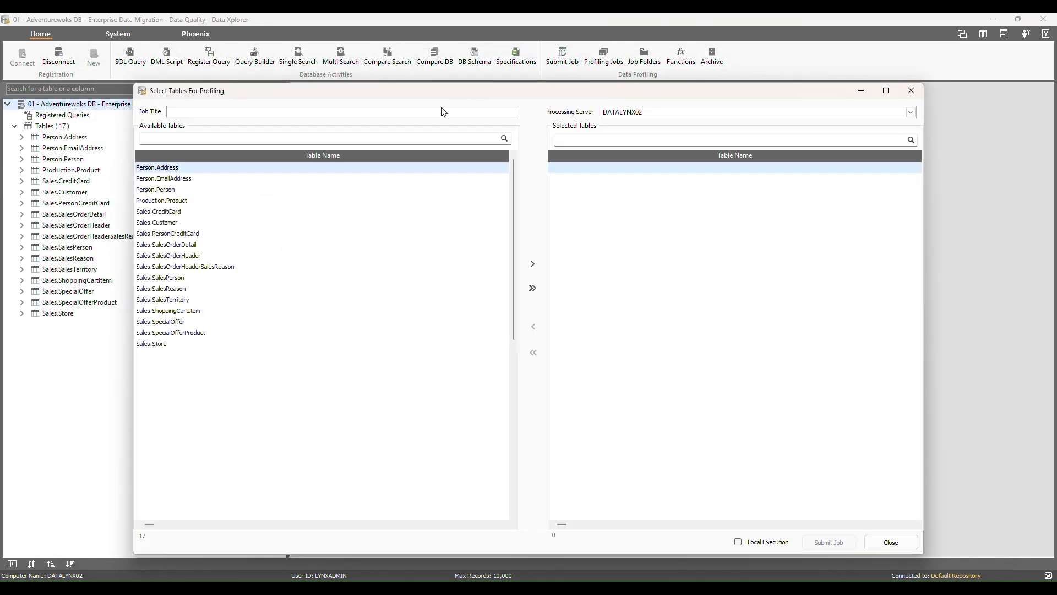
text(1.1  Adventurewoks DB -  Enterprise  Data Migration - Data Quality Report)
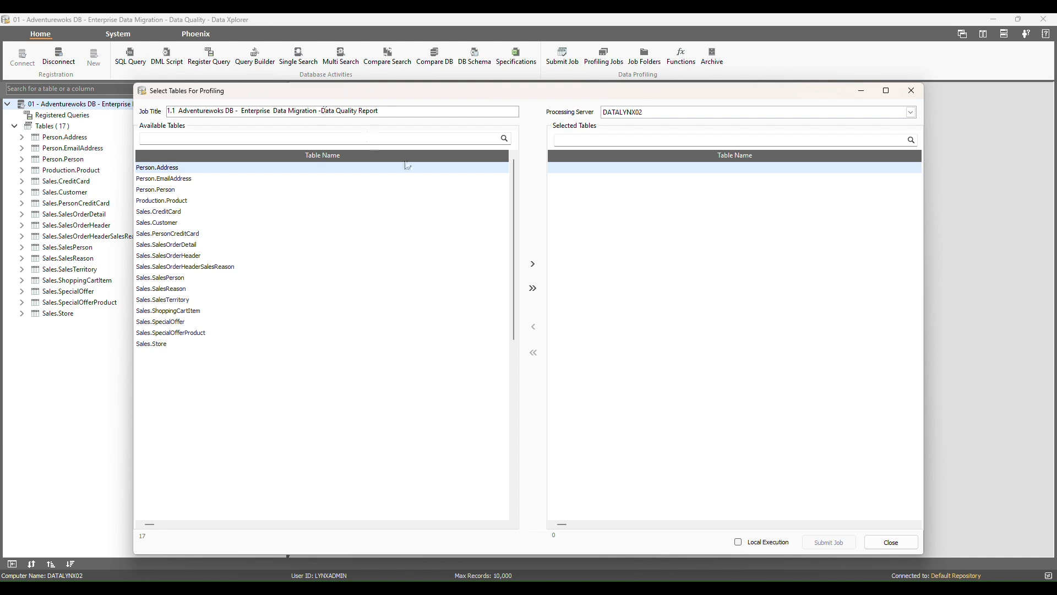
click(532, 288)
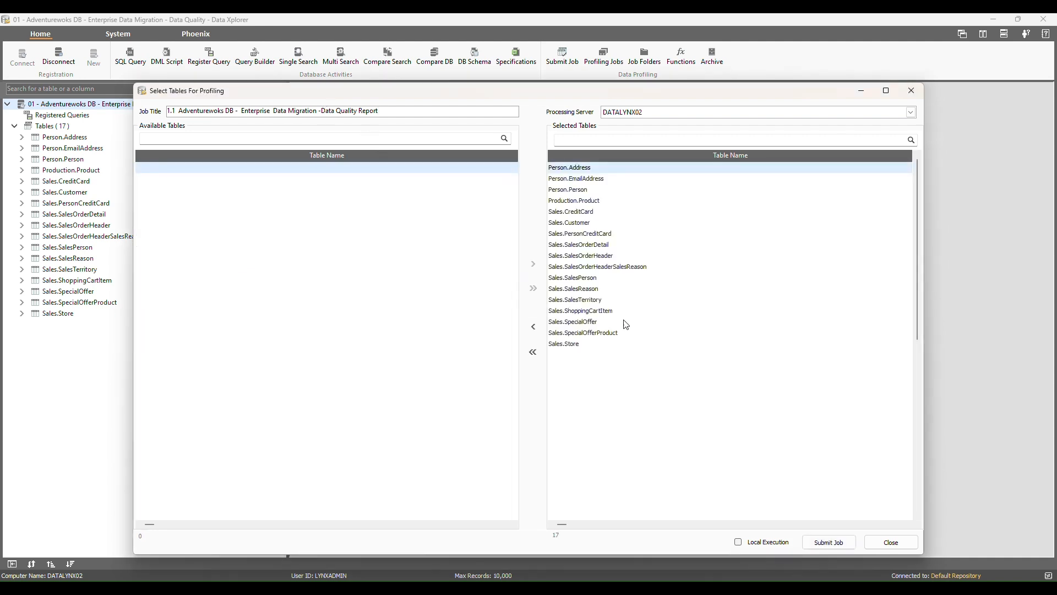
click(852, 546)
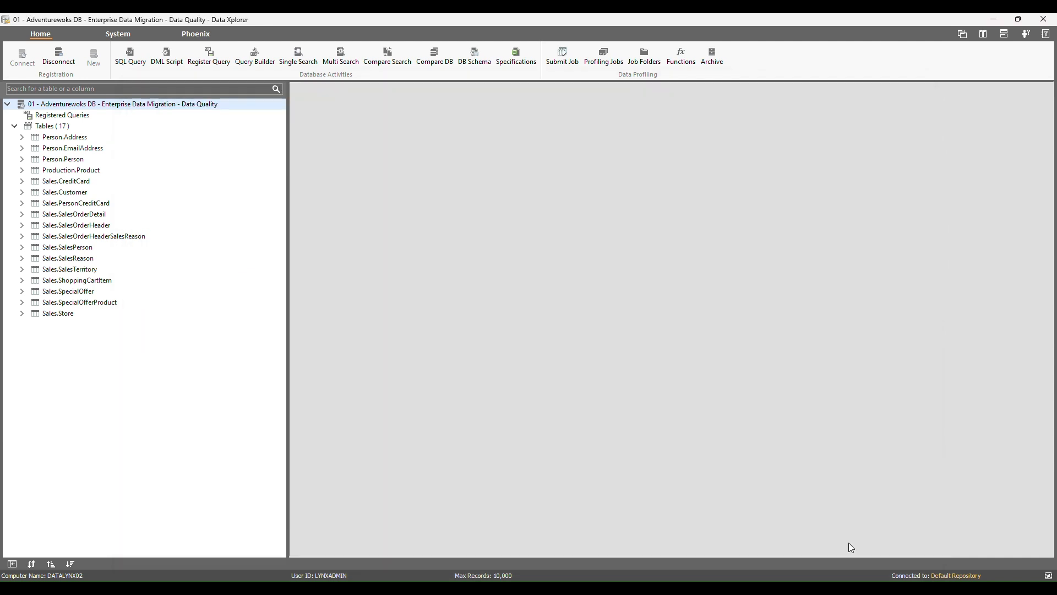
click(611, 65)
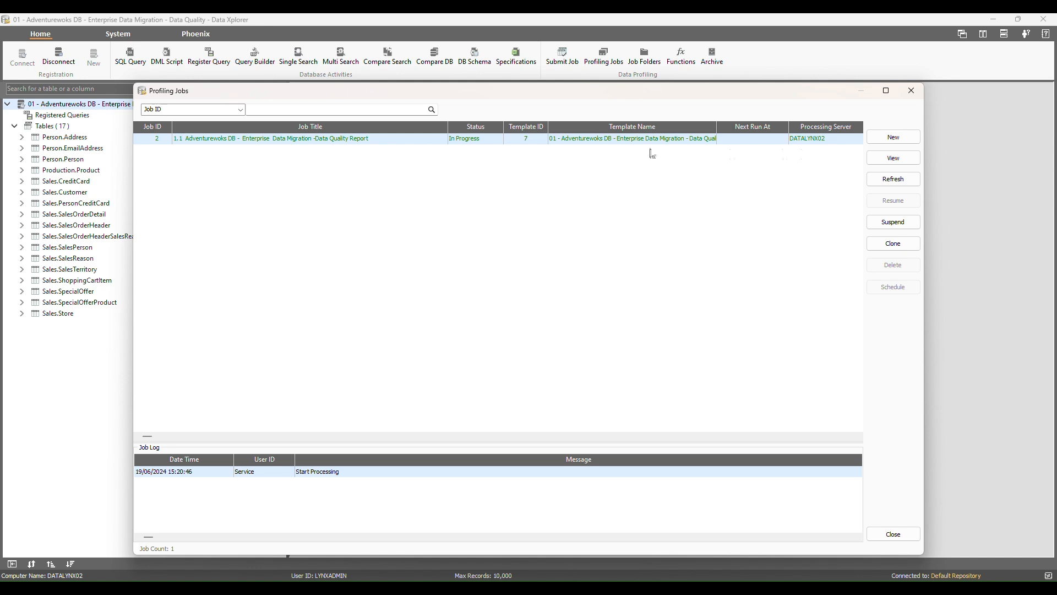
click(435, 142)
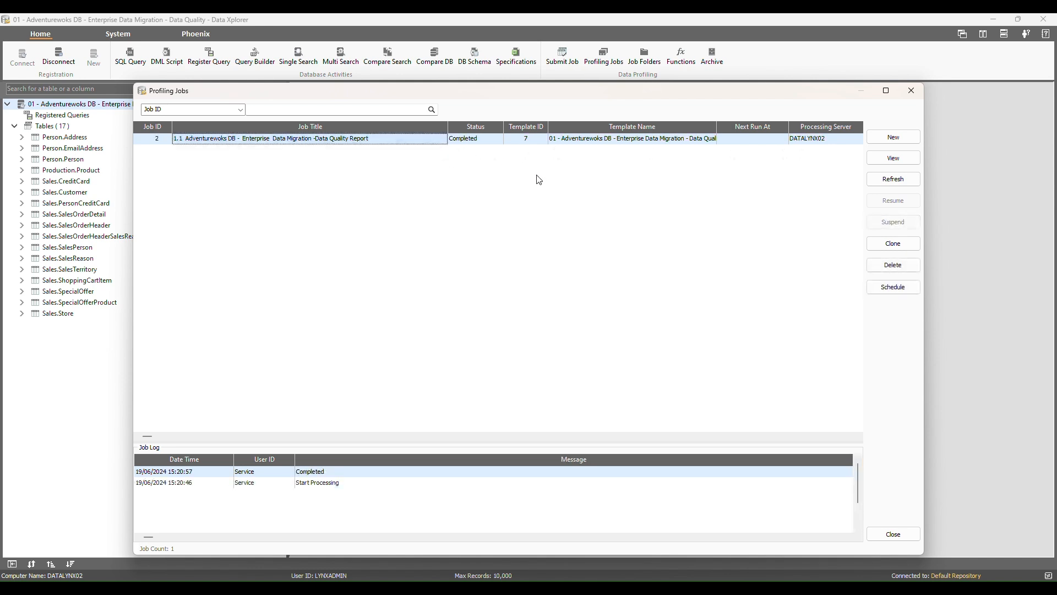
click(893, 158)
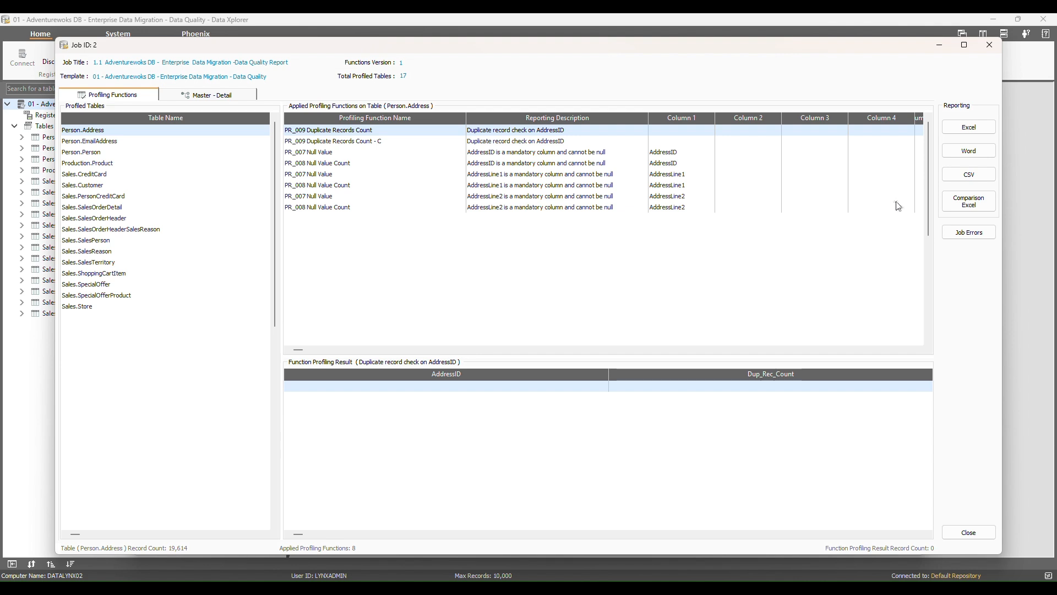
- Export job 2's Data Quality Profiling Report to Excel under Data Migration Demo\Demo Profiling Reports
click(977, 131)
click(443, 263)
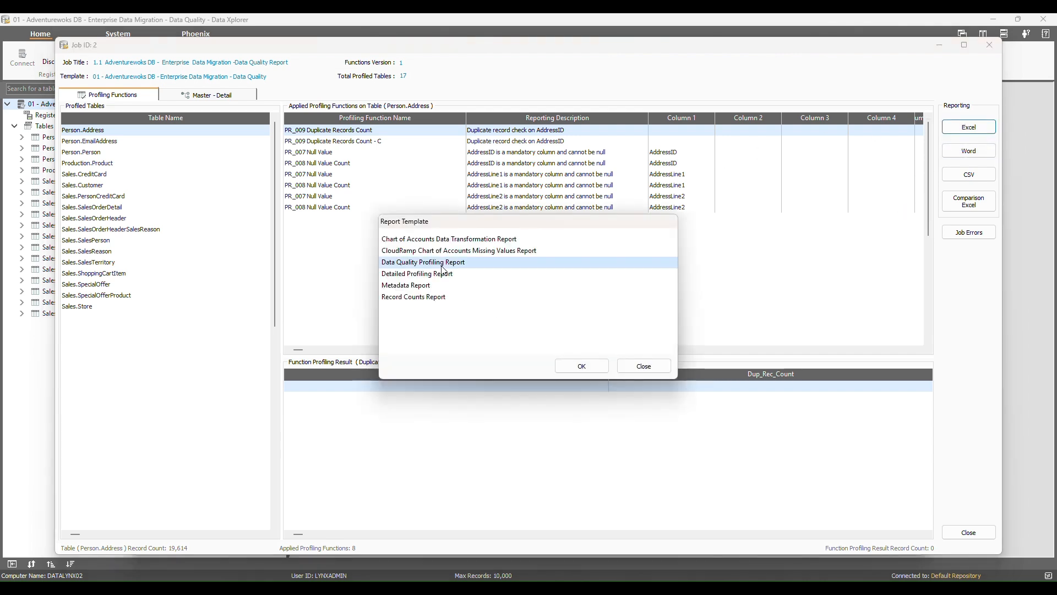
click(582, 365)
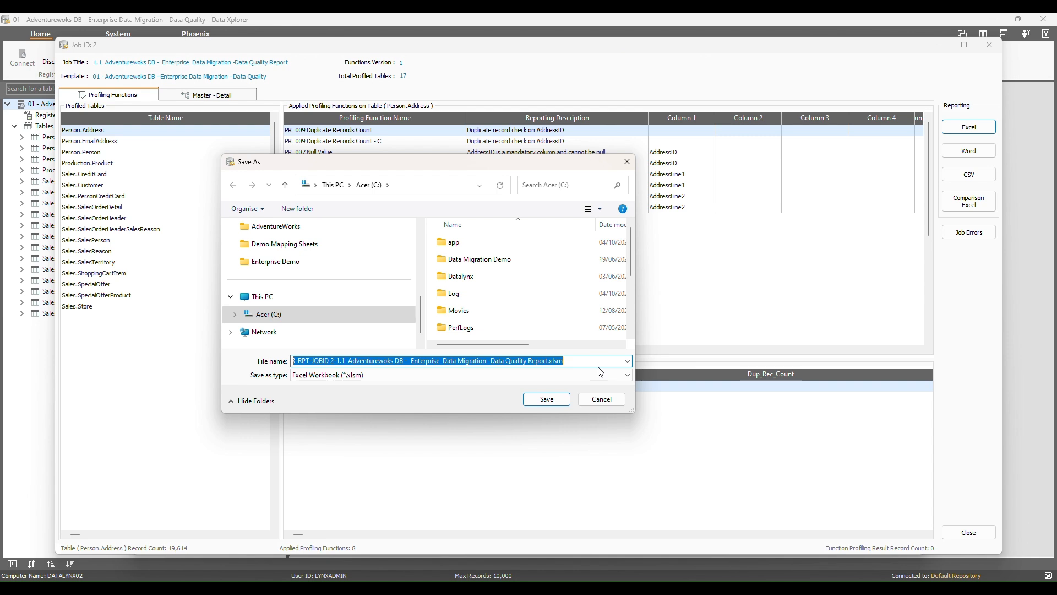
double_click(530, 259)
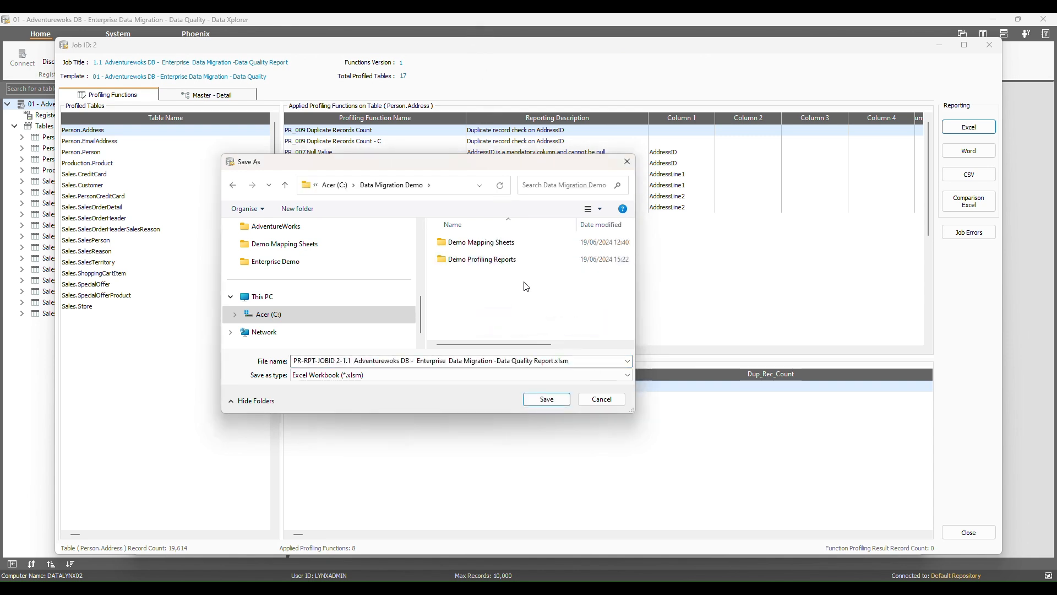
click(515, 265)
double_click(515, 265)
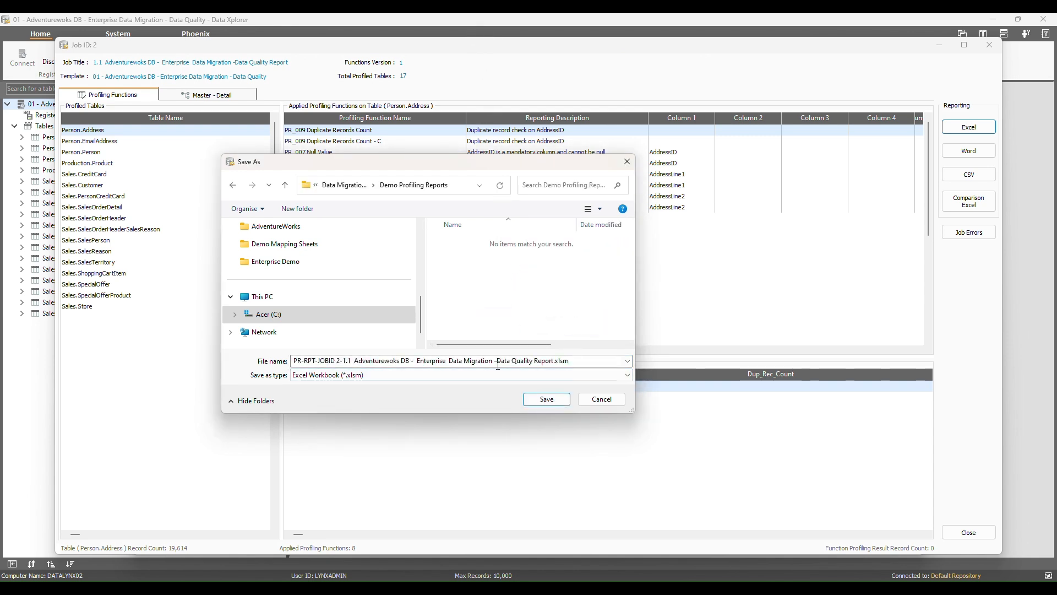
click(549, 403)
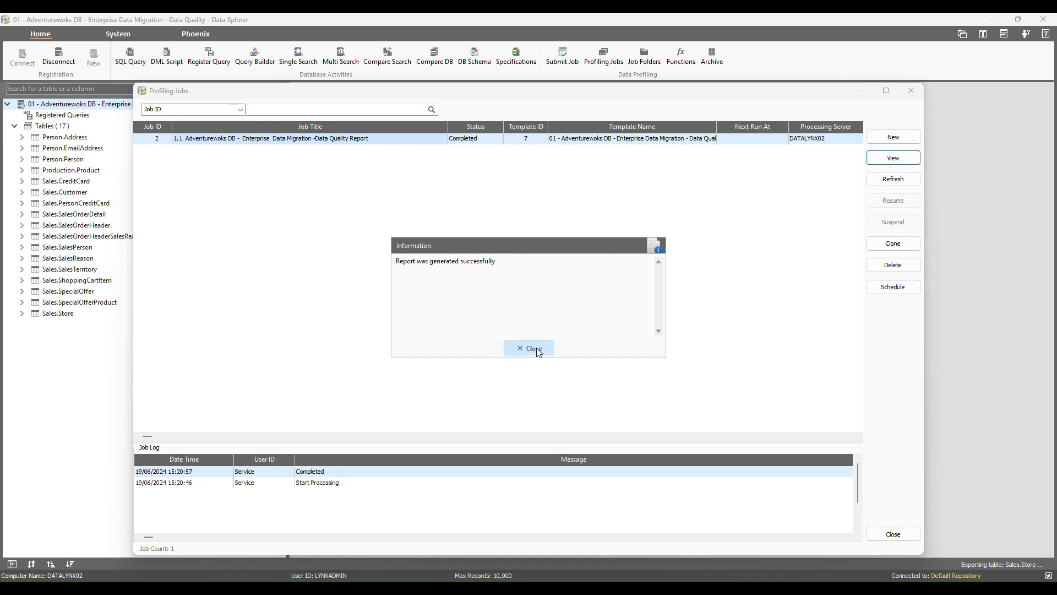
click(529, 348)
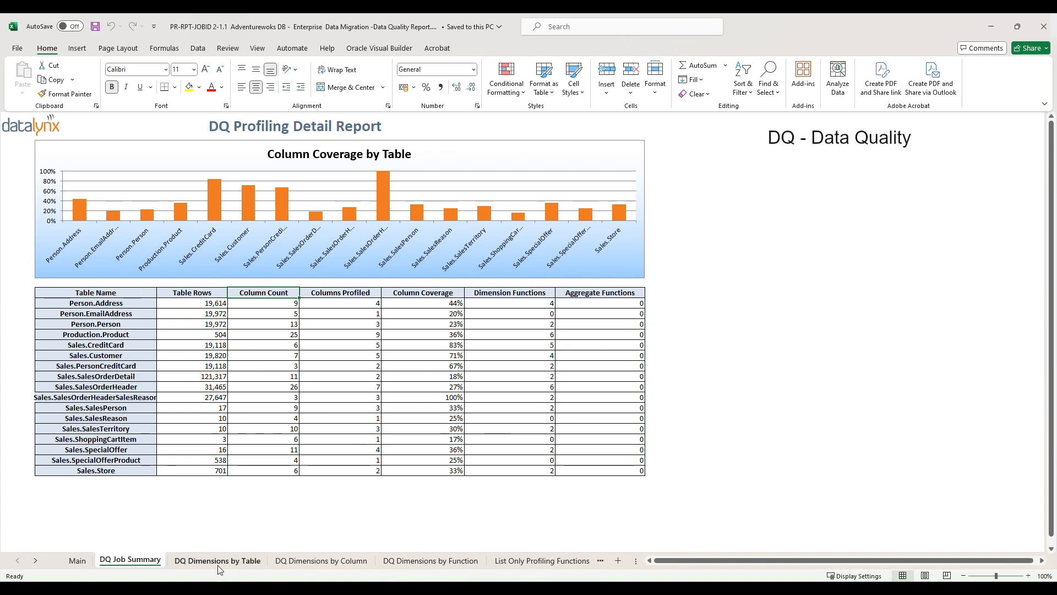
- Review the DQ Dimensions by Table, Column and Function sheets, then open Person.Address-1006-00001.csv
click(219, 563)
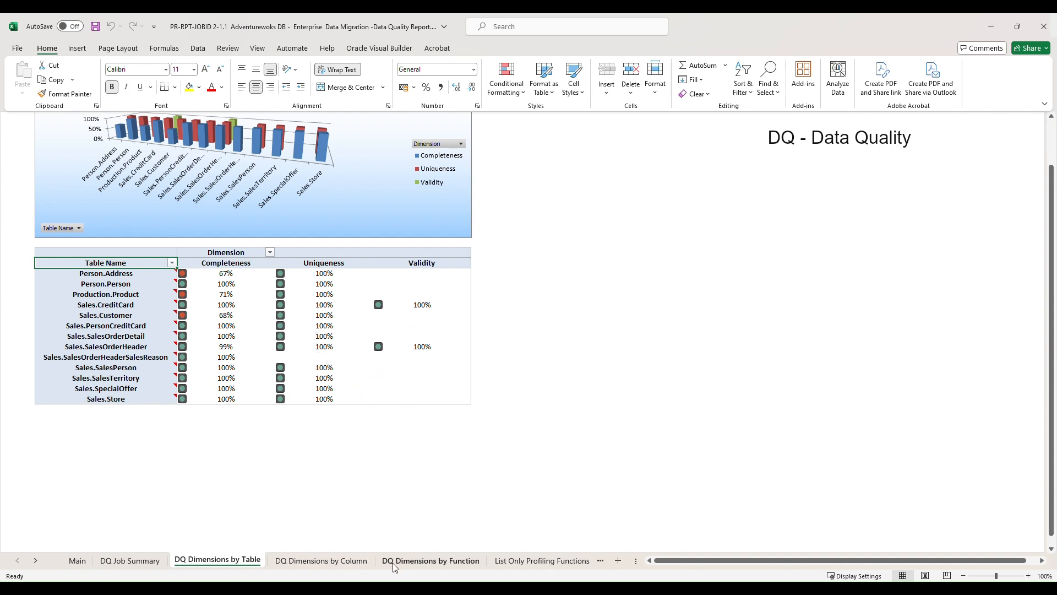
click(356, 563)
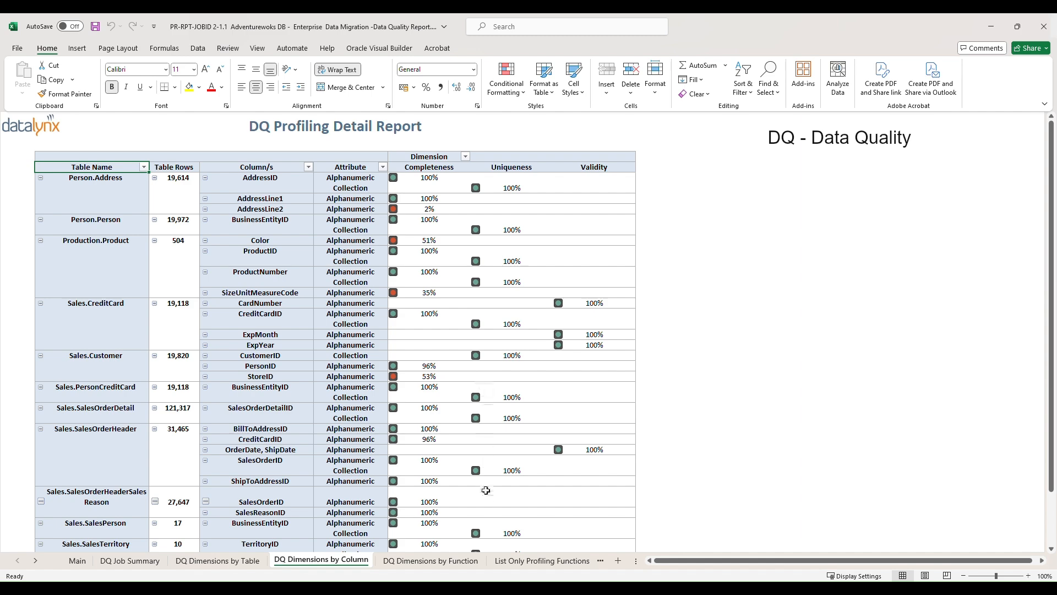
click(449, 562)
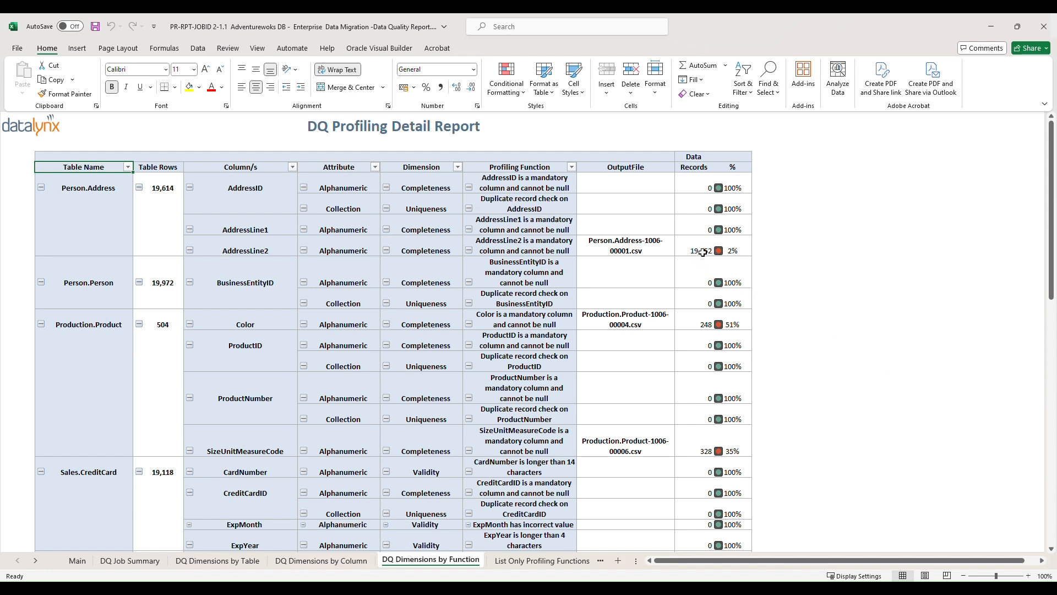
mouse_move(634, 246)
click(619, 242)
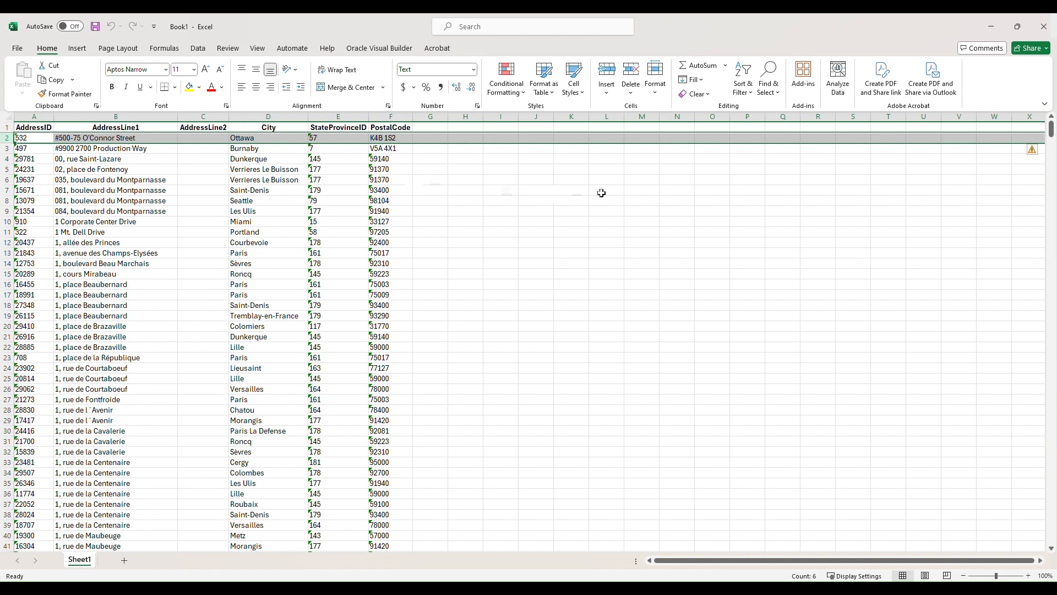
- Close the Person.Address output file without saving and view the List Only Profiling Functions sheet
click(1044, 26)
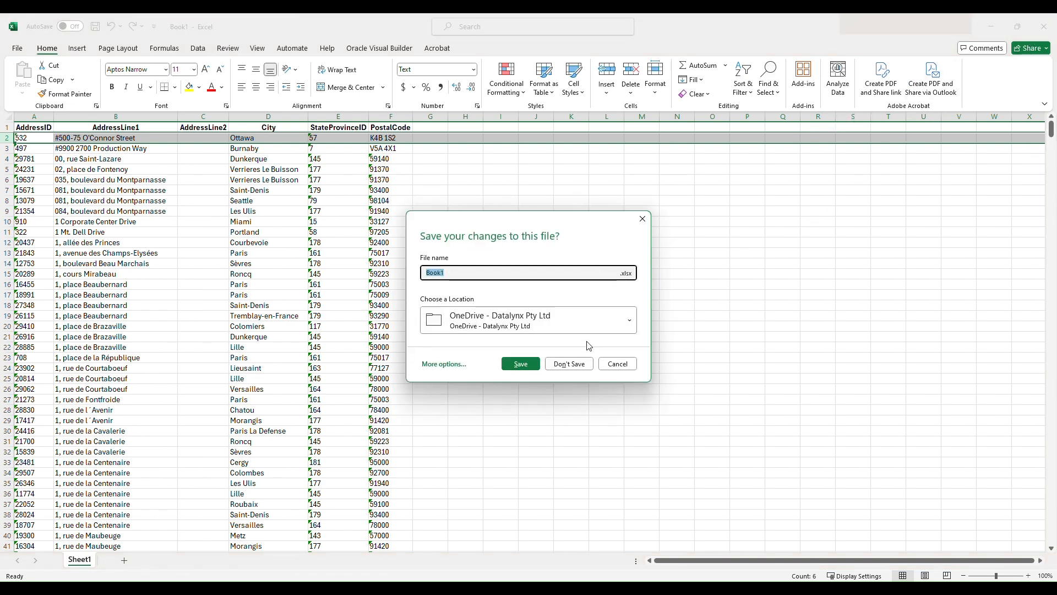
click(580, 363)
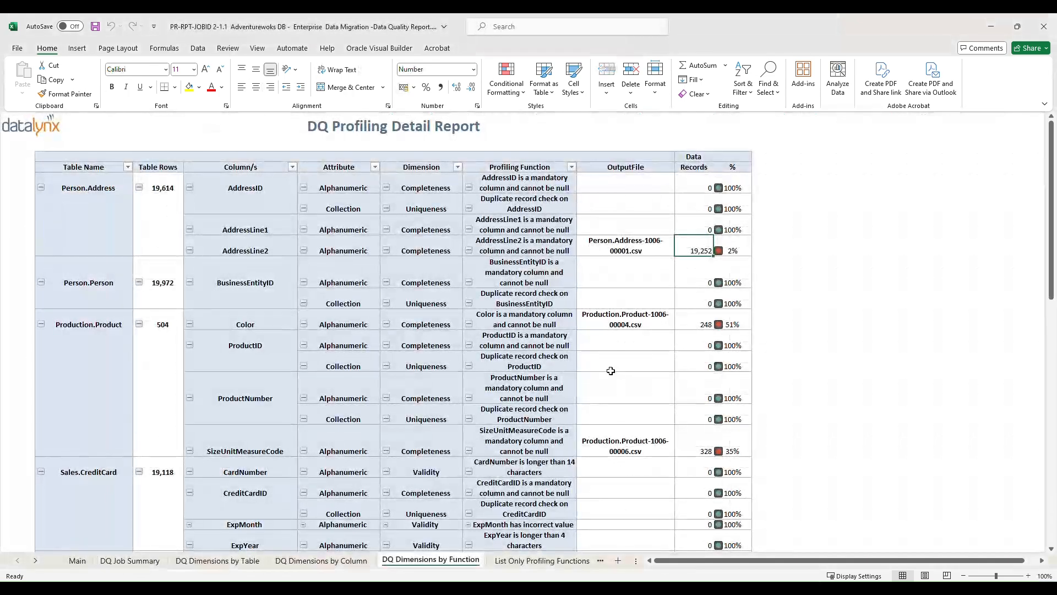
click(524, 564)
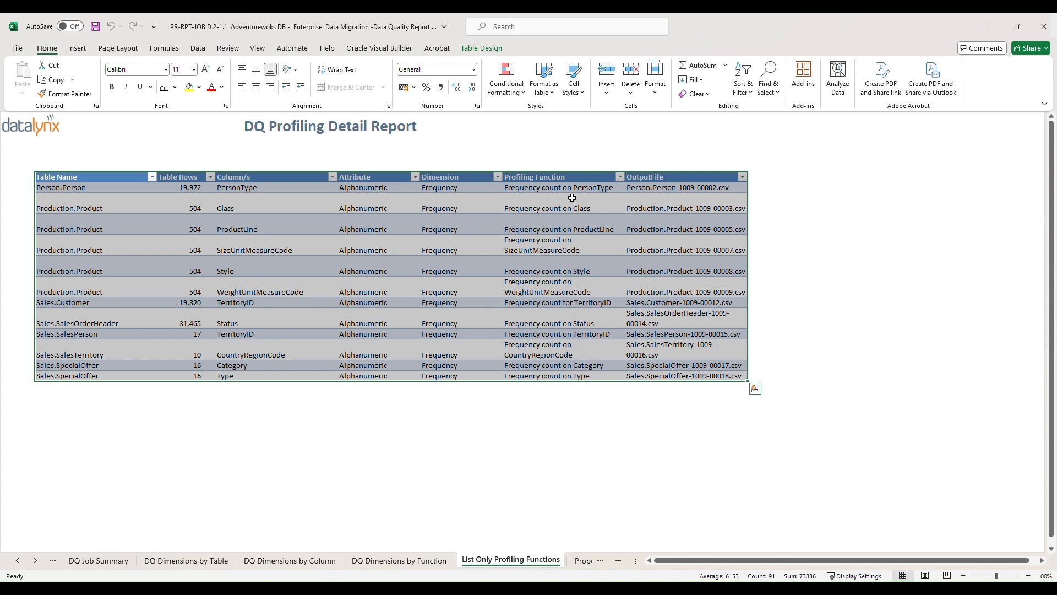
click(601, 425)
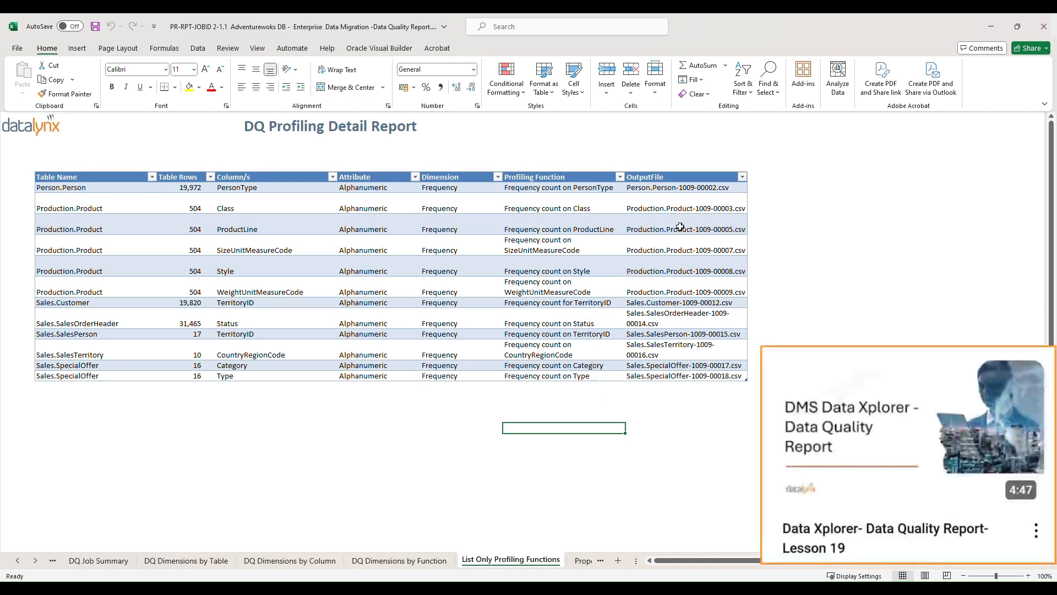
- Inspect Production.Product-1009-00003.csv, then close it without saving
click(691, 208)
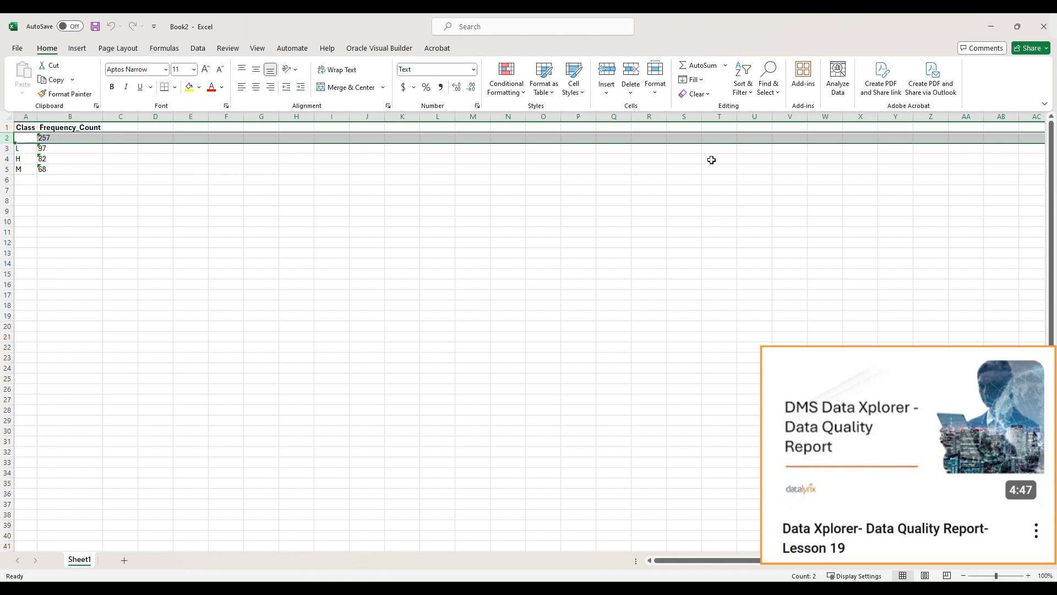
click(1044, 26)
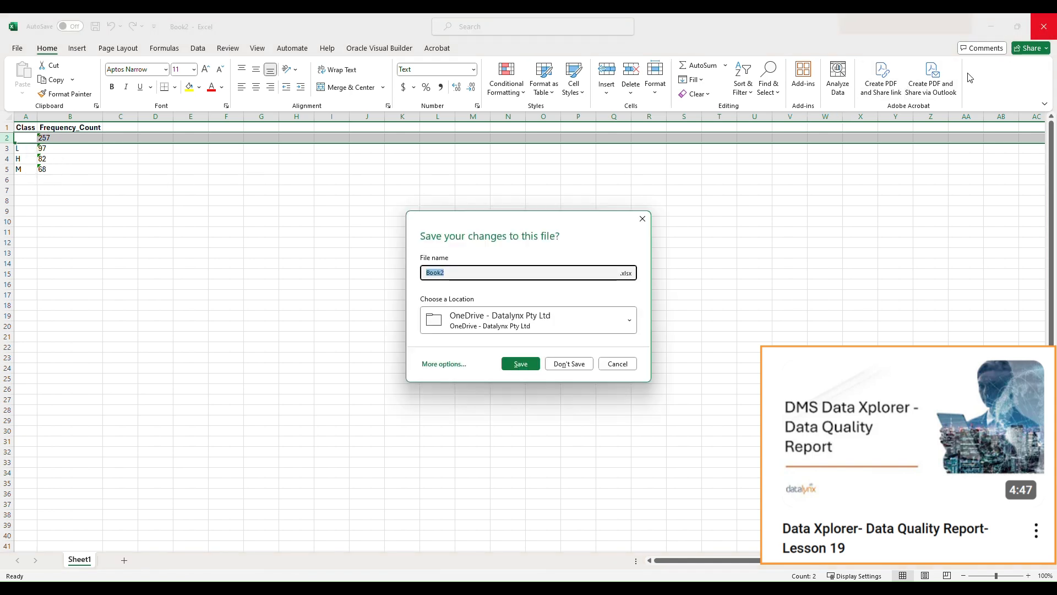
click(570, 363)
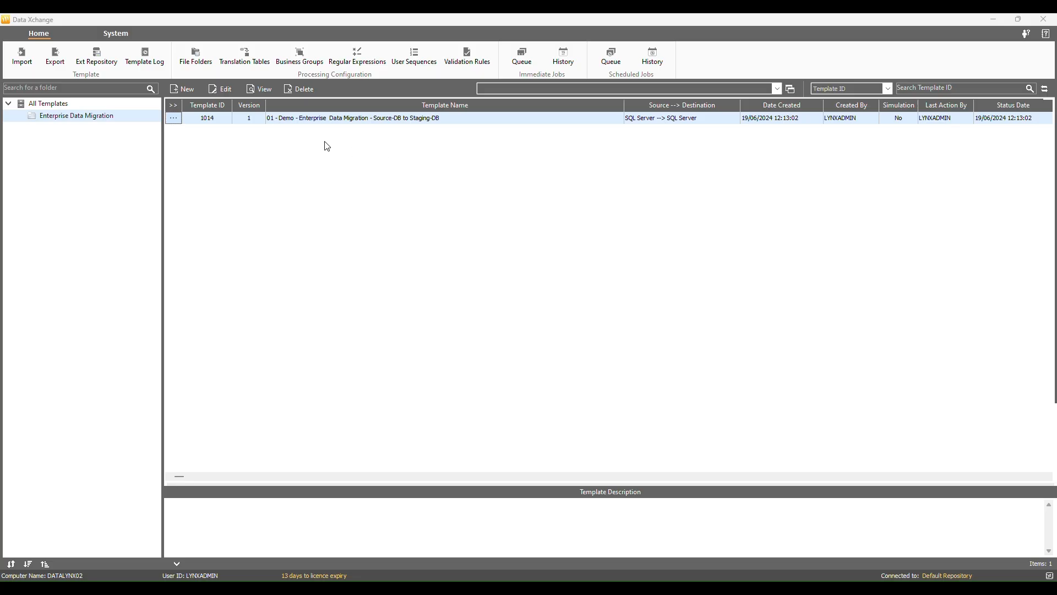
- Add virtual source column V_FULLNAME (STRING, length 100) to the Source-DB to Staging-DB template and begin its rule
click(179, 119)
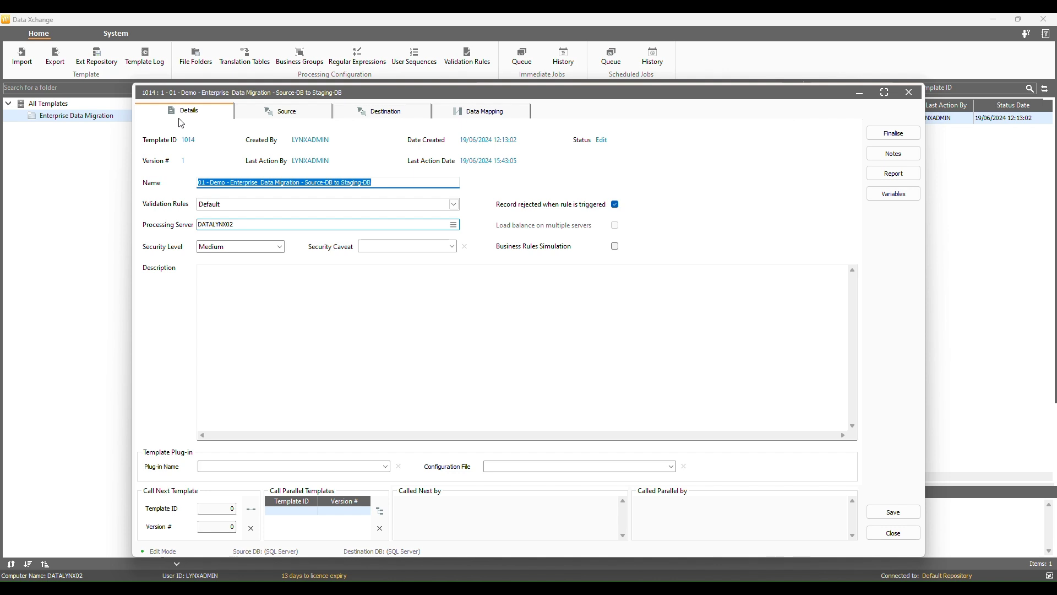
click(503, 117)
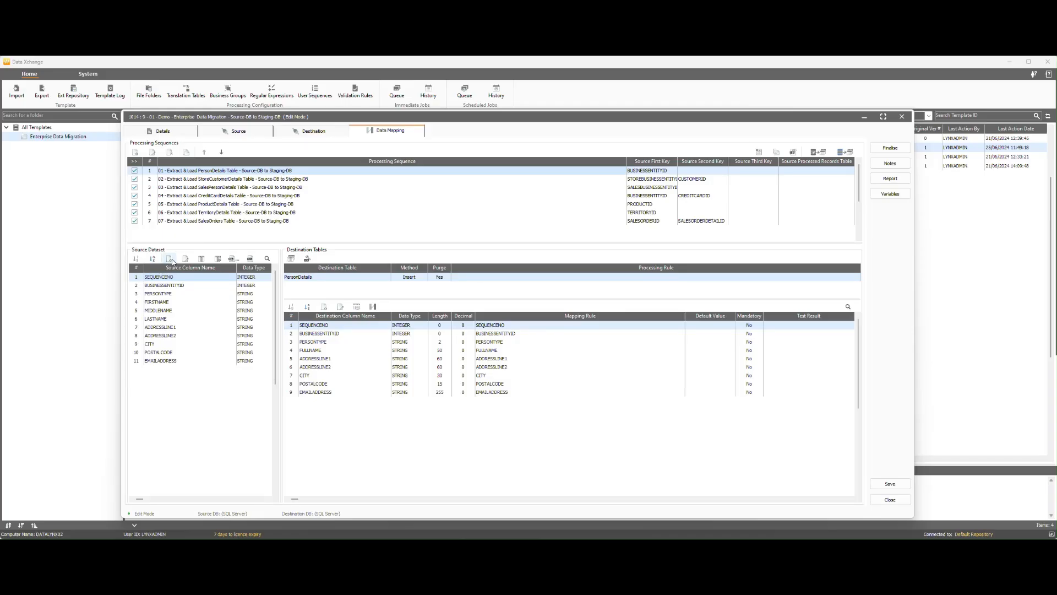
click(170, 259)
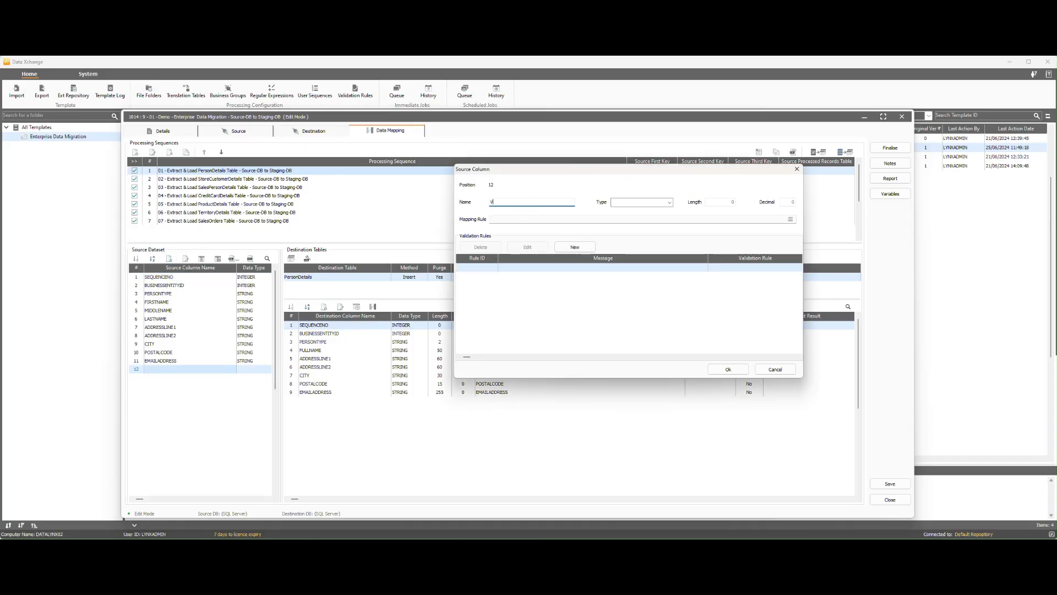
text(V_FULLNAME)
click(669, 202)
click(622, 210)
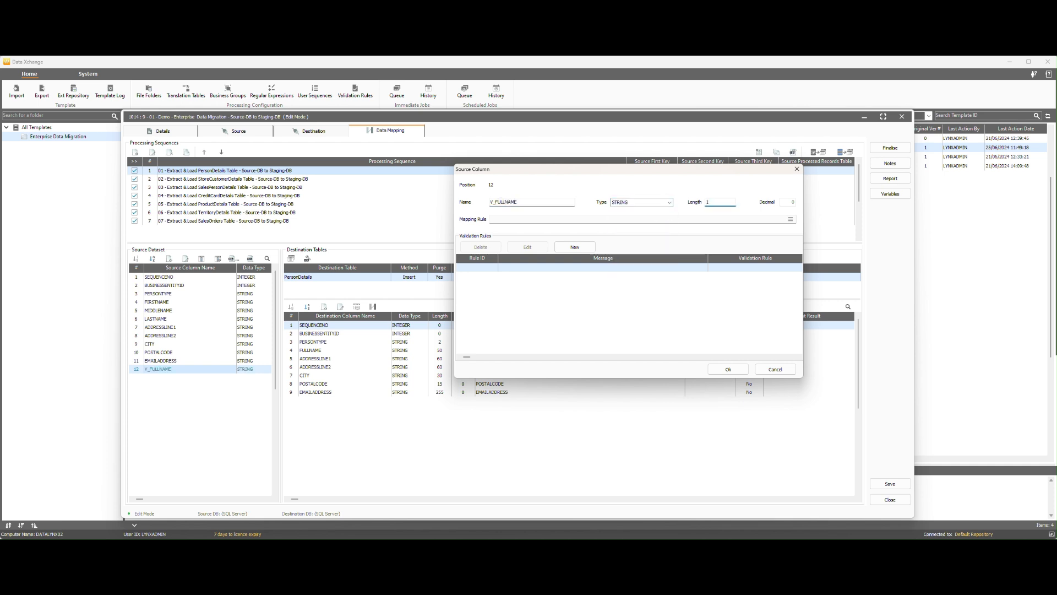
click(791, 220)
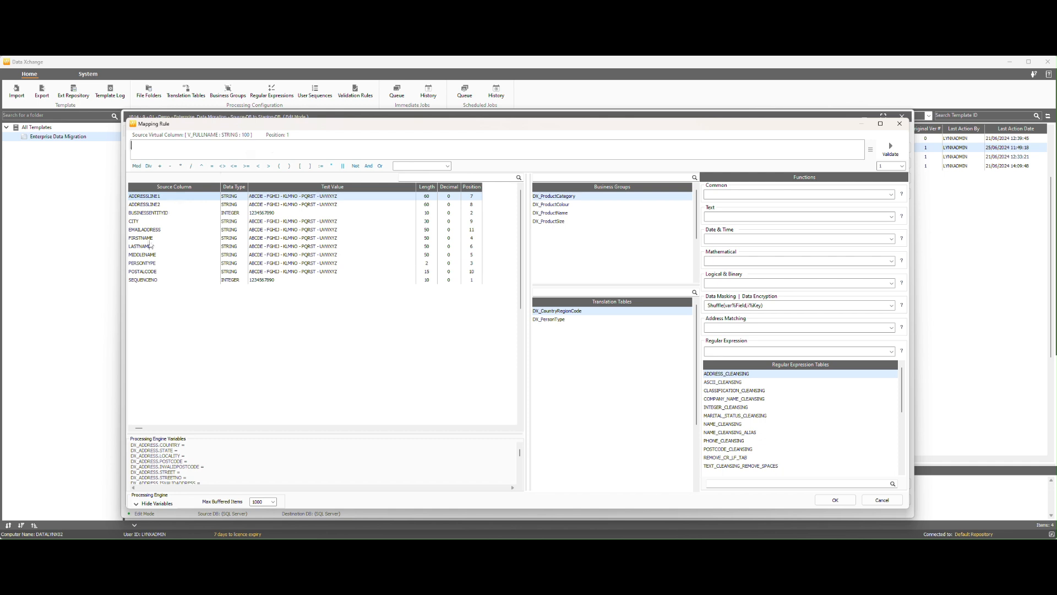
- Build the expression FIRSTNAME || ' ' || MIDDLENAME || ' ' || LASTNAME
click(148, 238)
double_click(175, 239)
click(343, 166)
click(331, 166)
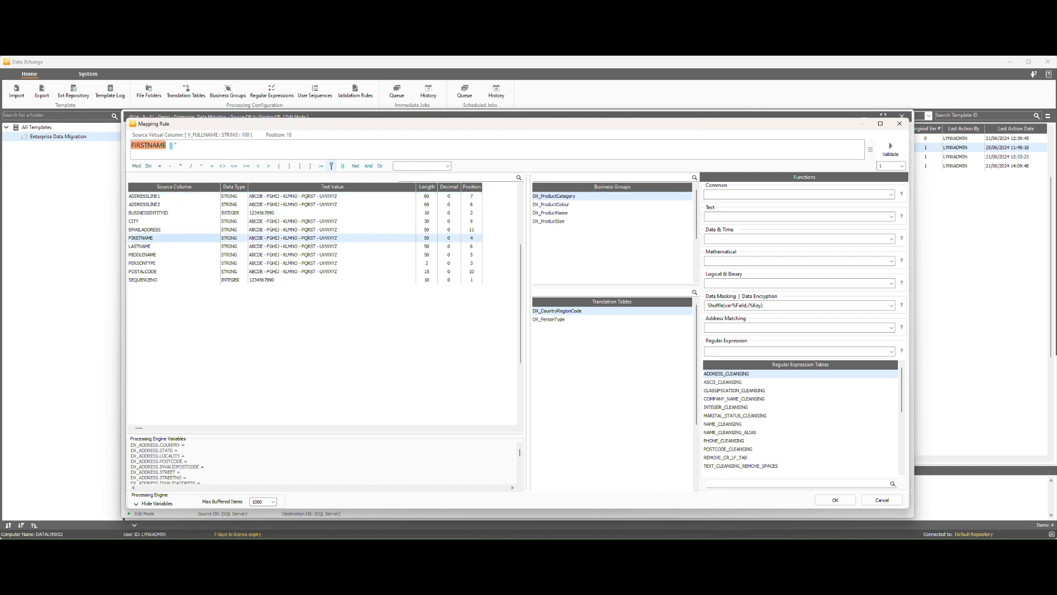
click(331, 166)
click(343, 166)
double_click(148, 254)
click(343, 165)
click(332, 166)
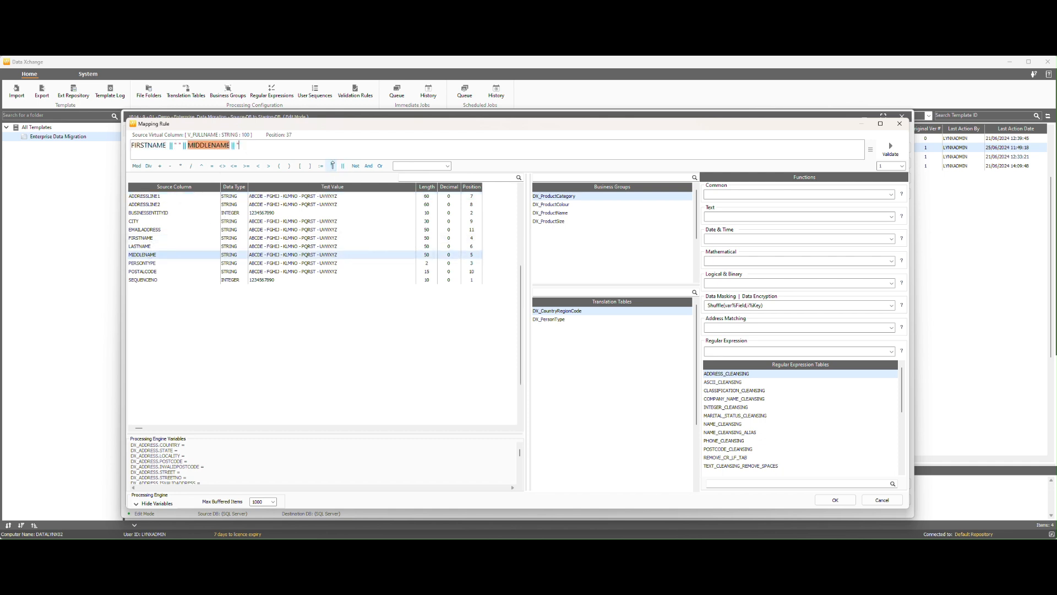
click(333, 166)
click(343, 166)
double_click(161, 246)
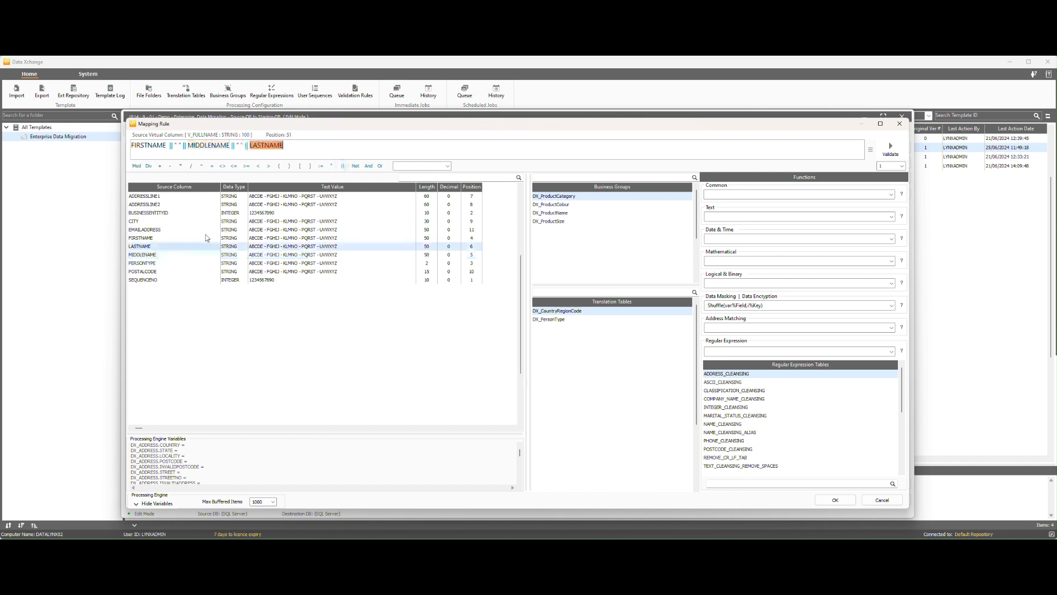
- Set the test values of FIRSTNAME, MIDDLENAME and LASTNAME to J, L and S
right_click(152, 238)
click(171, 247)
drag(604, 209, 480, 210)
text(John)
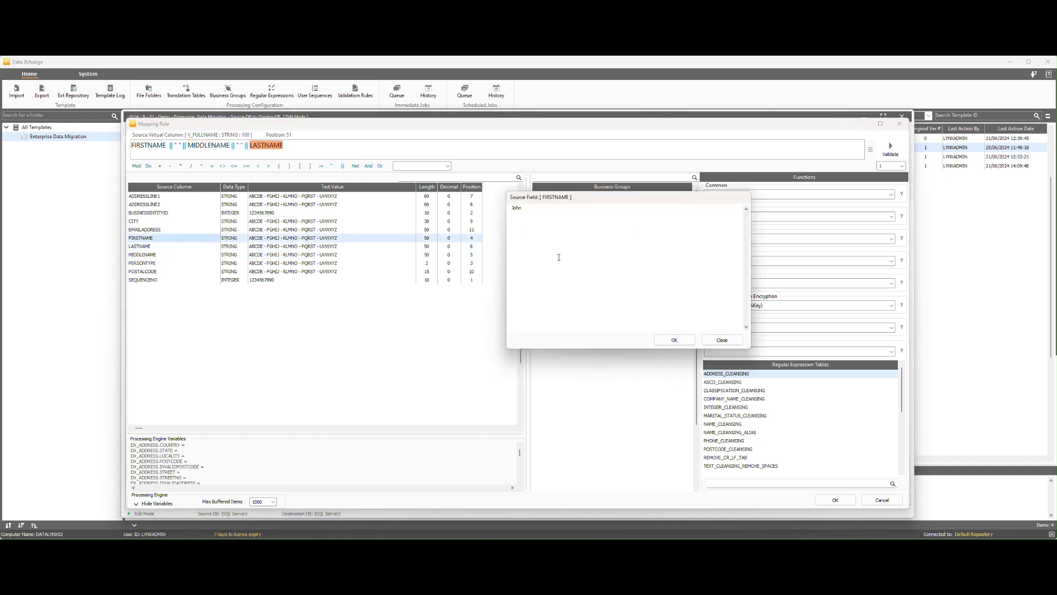
click(675, 339)
right_click(149, 254)
click(171, 263)
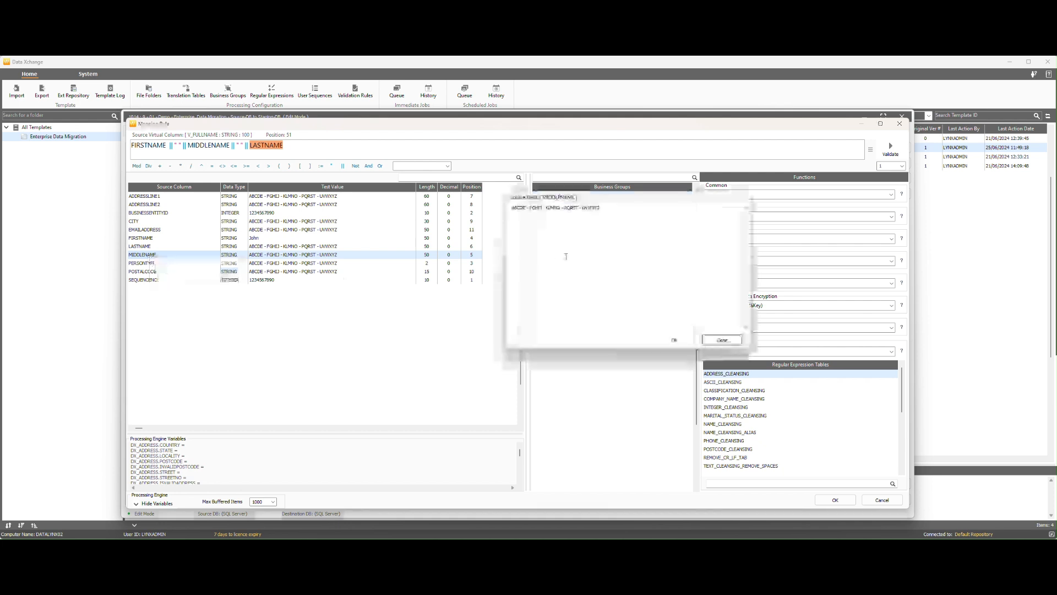
drag(604, 209, 462, 210)
text(L)
click(674, 340)
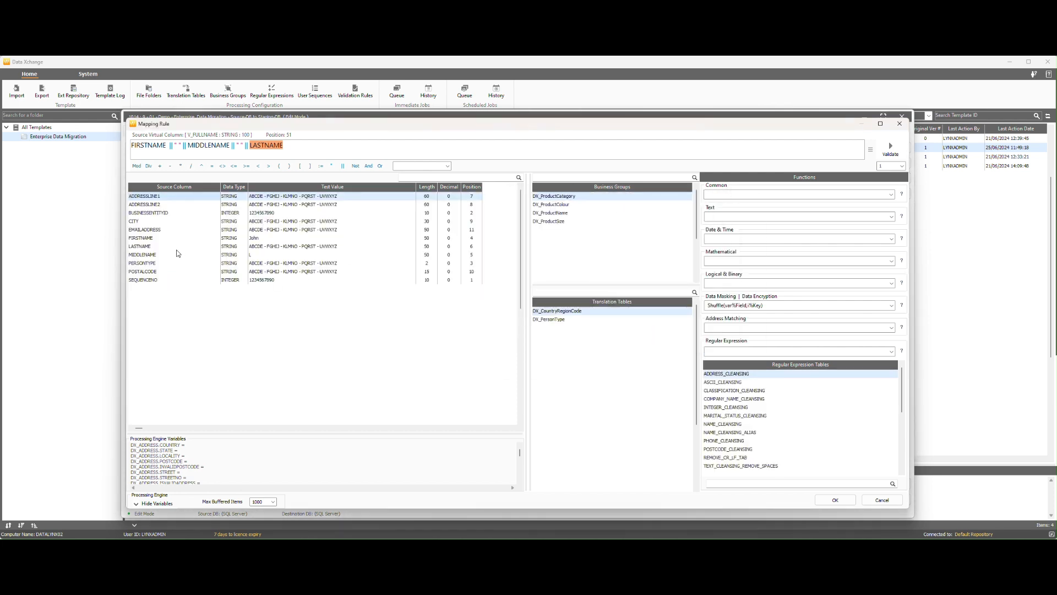
right_click(152, 249)
click(170, 254)
drag(603, 208, 462, 210)
text(Smith)
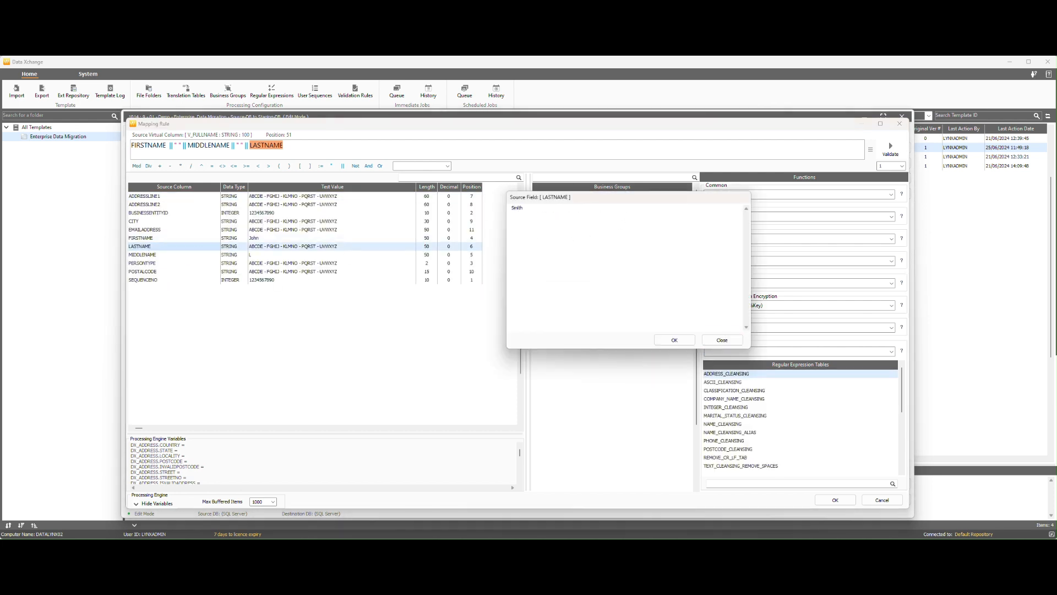
click(675, 340)
- Validate the full-name expression and save the V_FULLNAME column definition
click(890, 149)
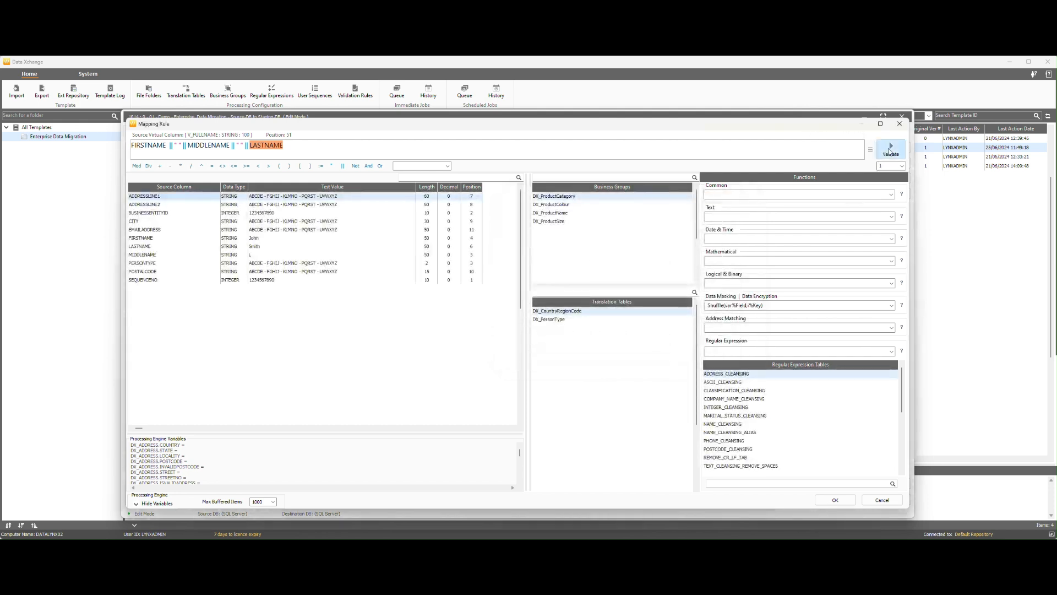
click(723, 323)
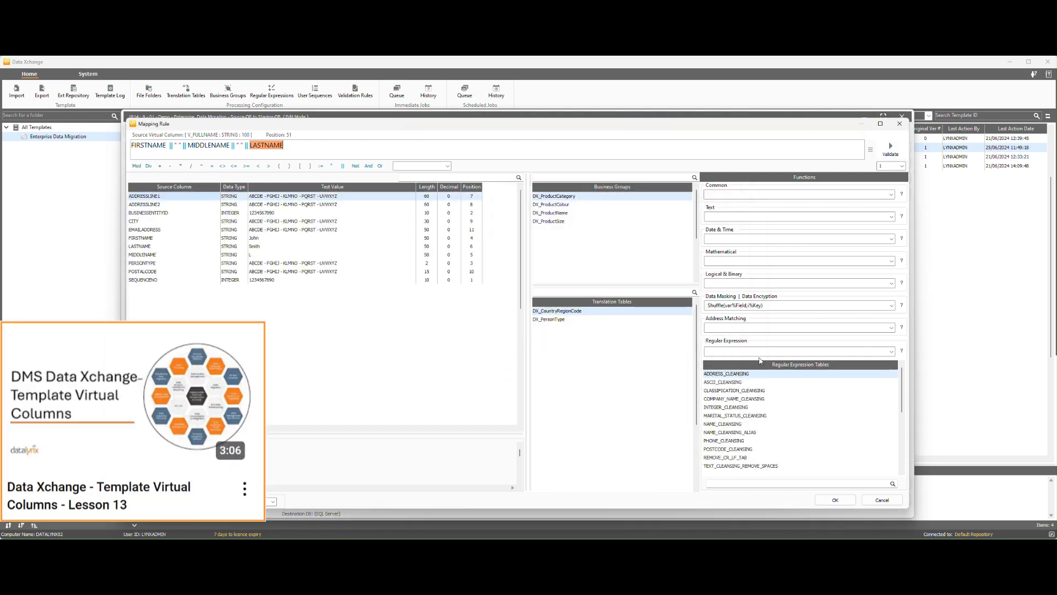
click(835, 500)
click(728, 371)
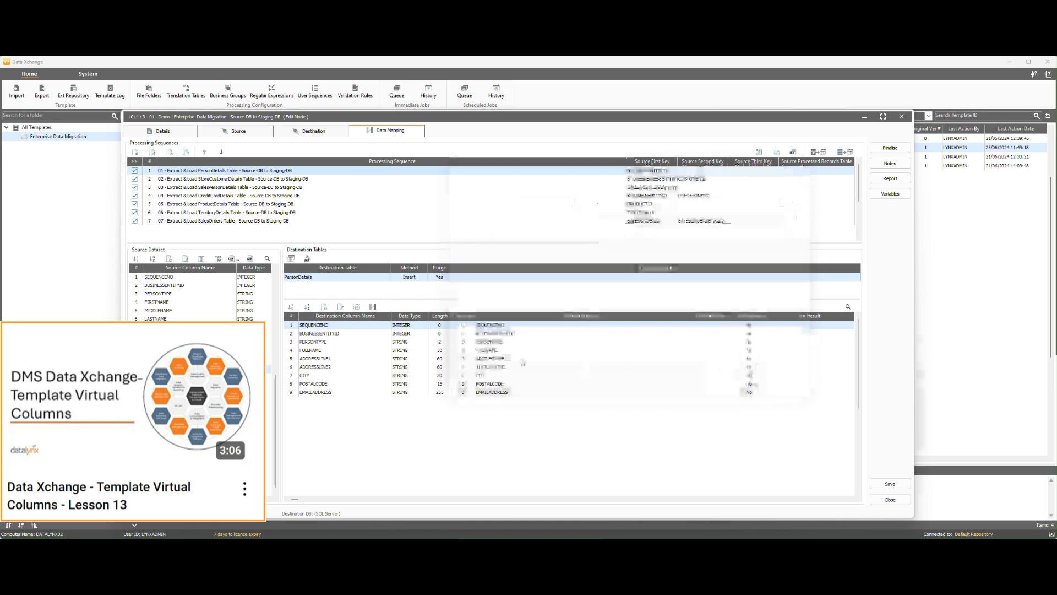
- Map the FULLNAME destination column to V_FULLNAME and validate the rule
double_click(338, 354)
double_click(160, 292)
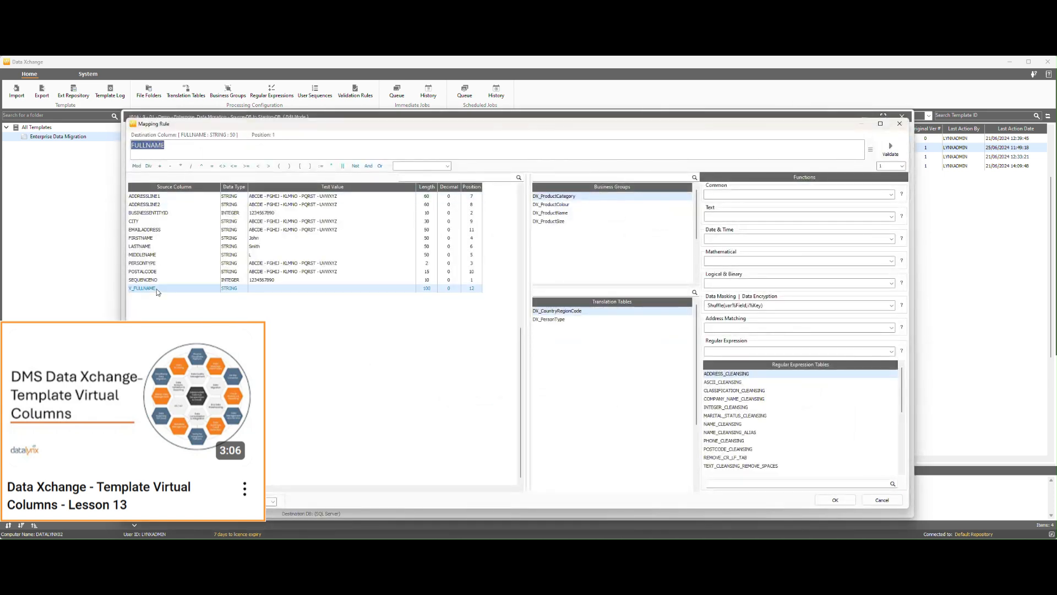
click(890, 149)
click(723, 323)
click(834, 500)
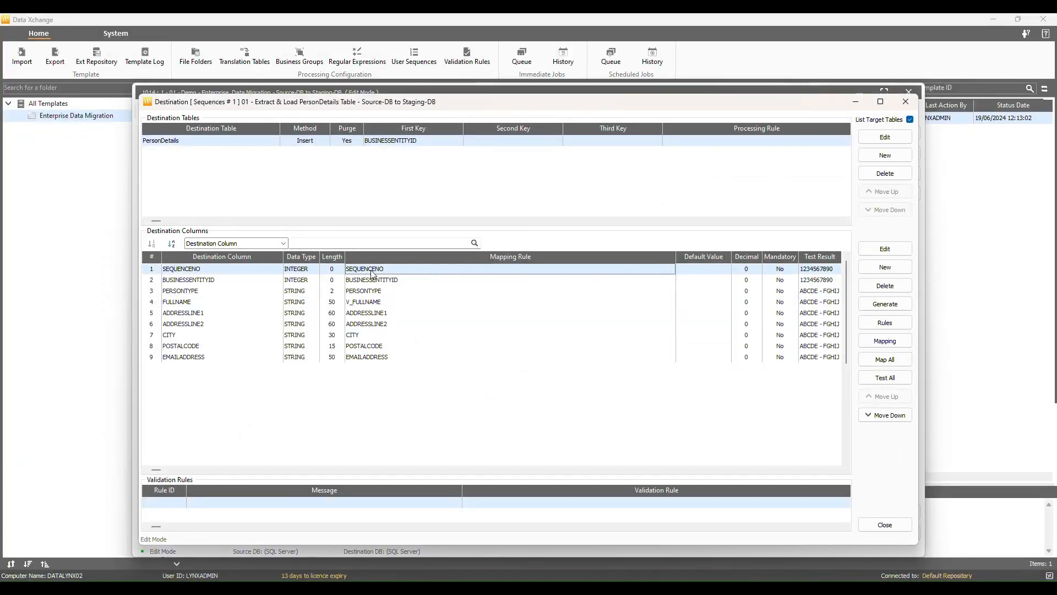
double_click(372, 270)
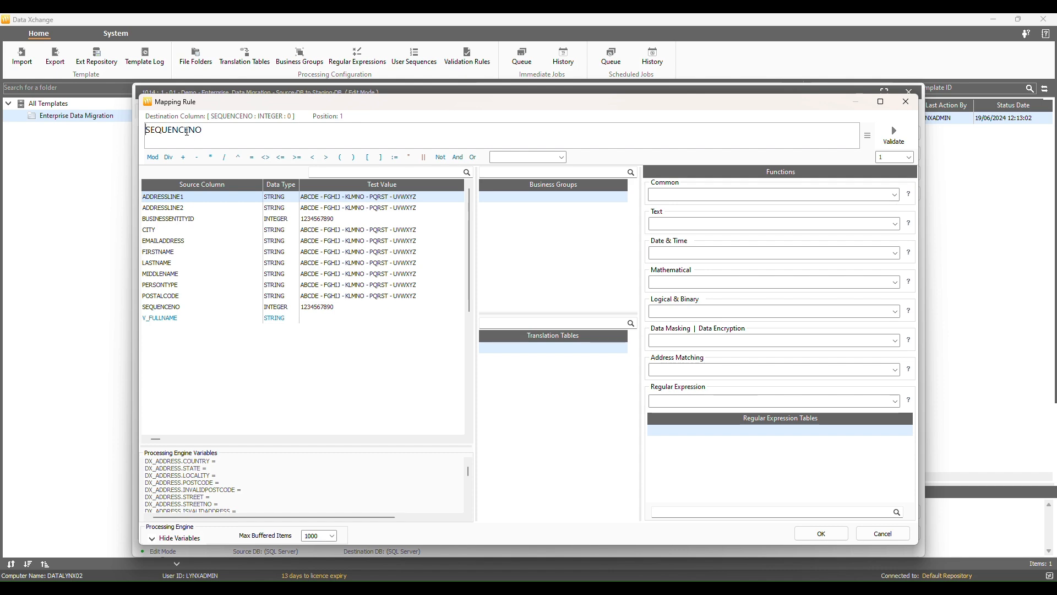
- Replace SEQUENCENO's expression with GetNextSequence on the SequenceNo sequence, validate and accept it
double_click(184, 132)
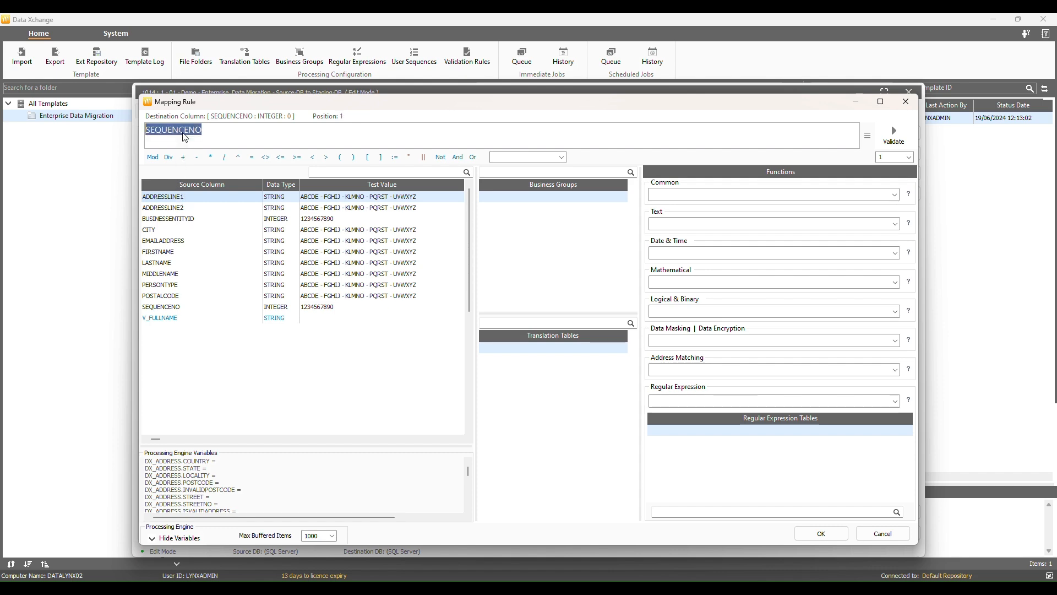
key(Delete)
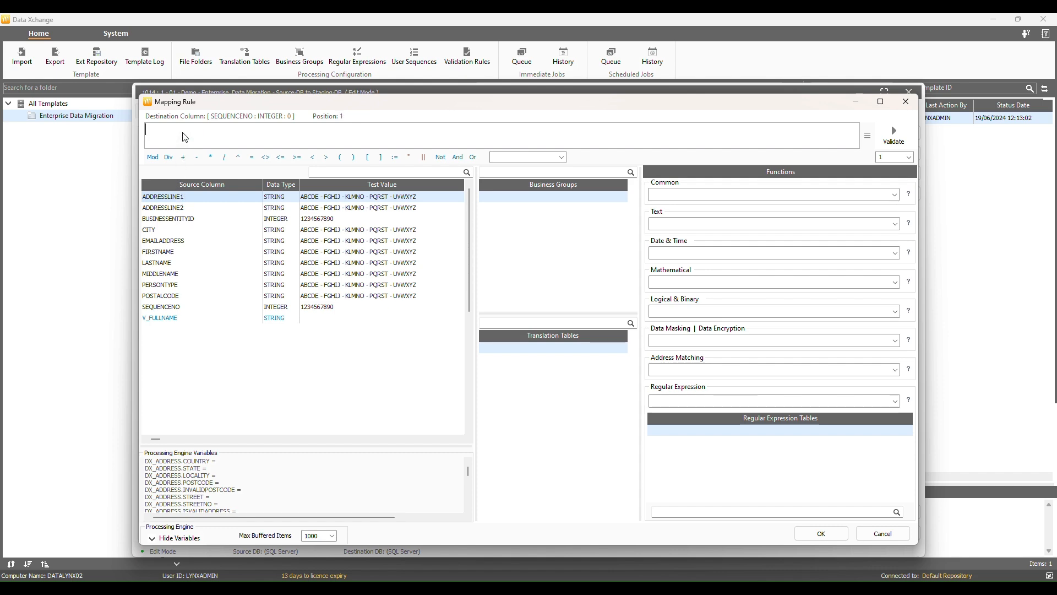
click(741, 196)
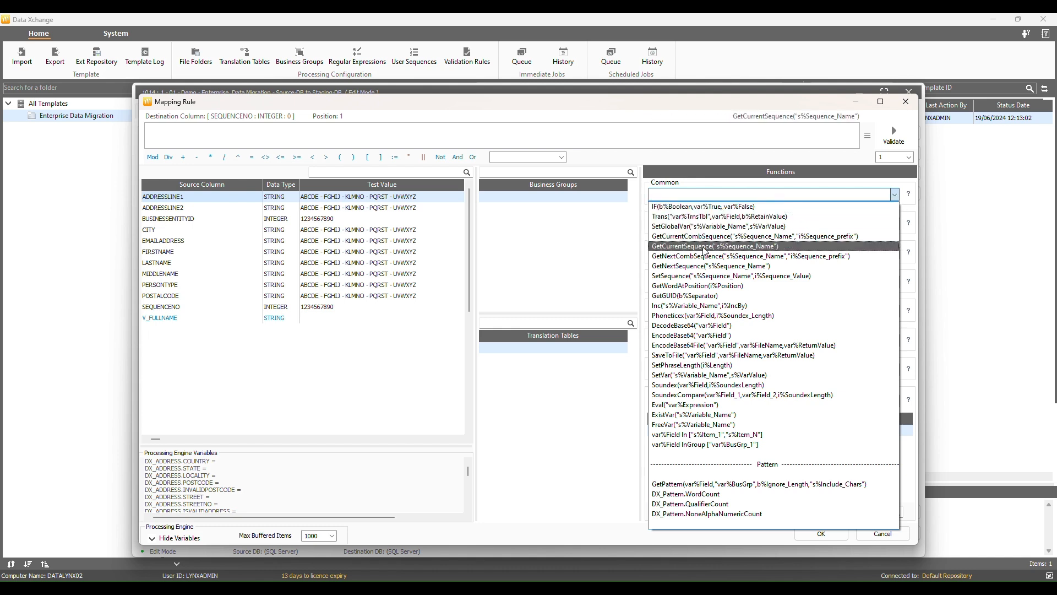
click(702, 267)
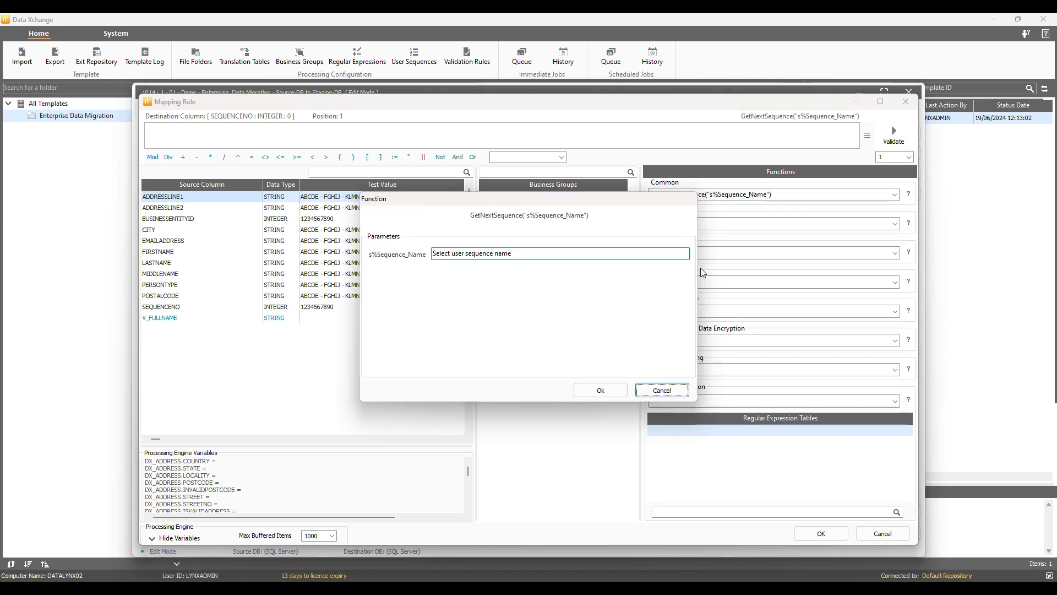
click(490, 254)
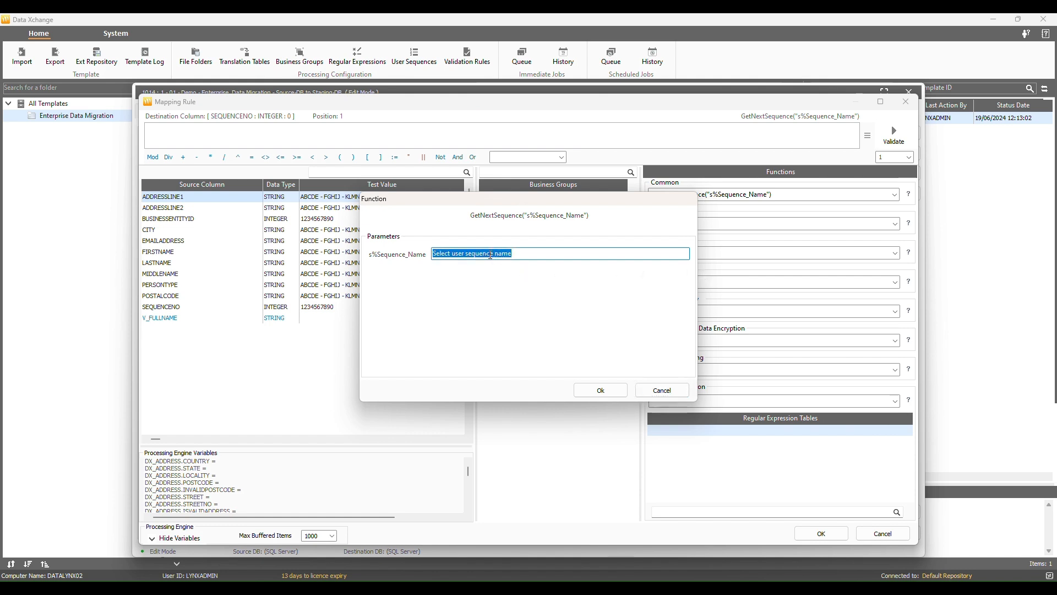
text(s)
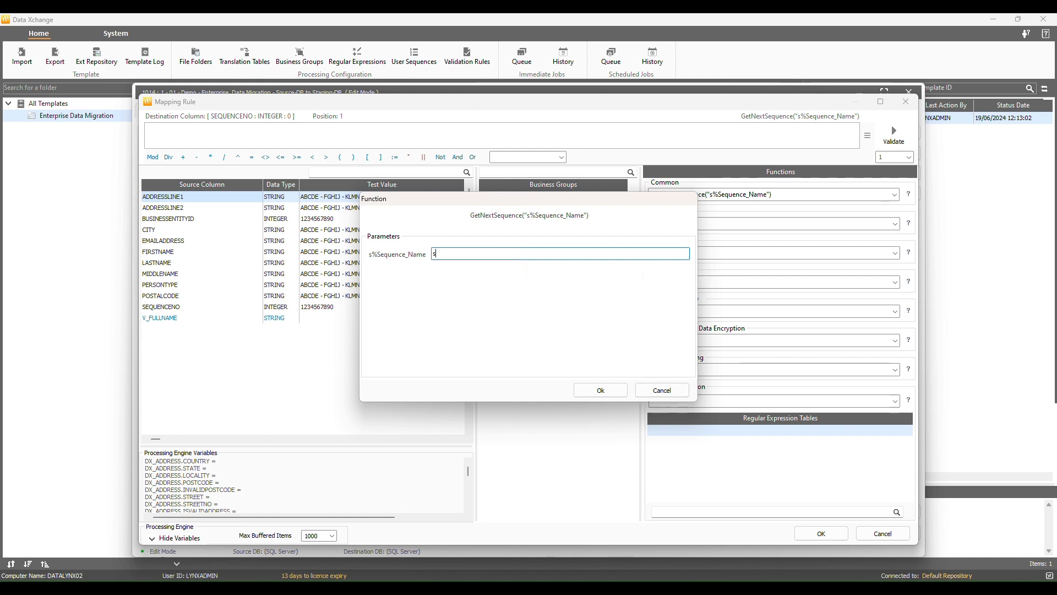
text(equenceNo)
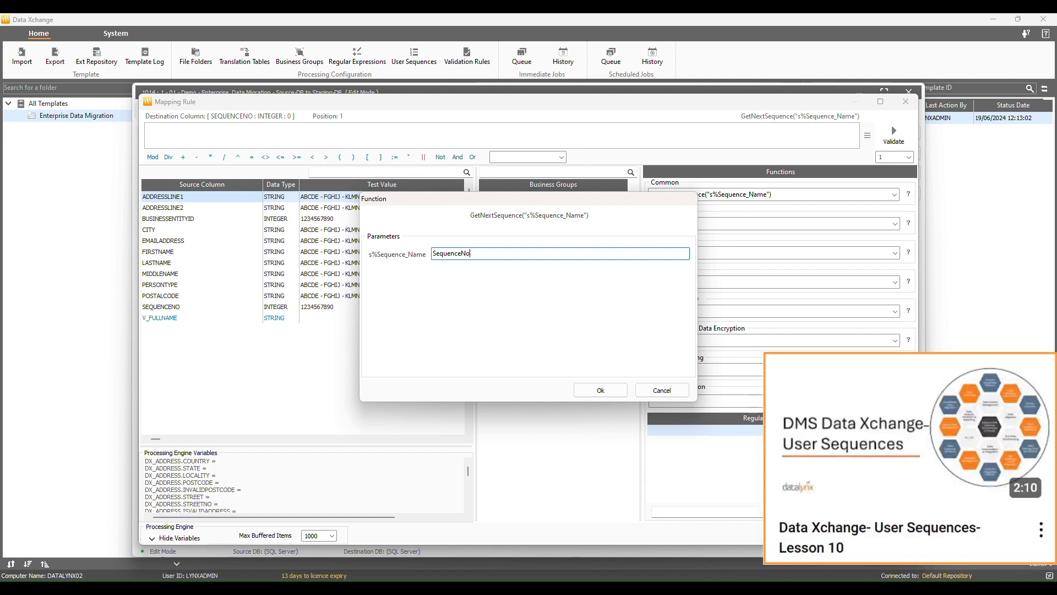
click(592, 393)
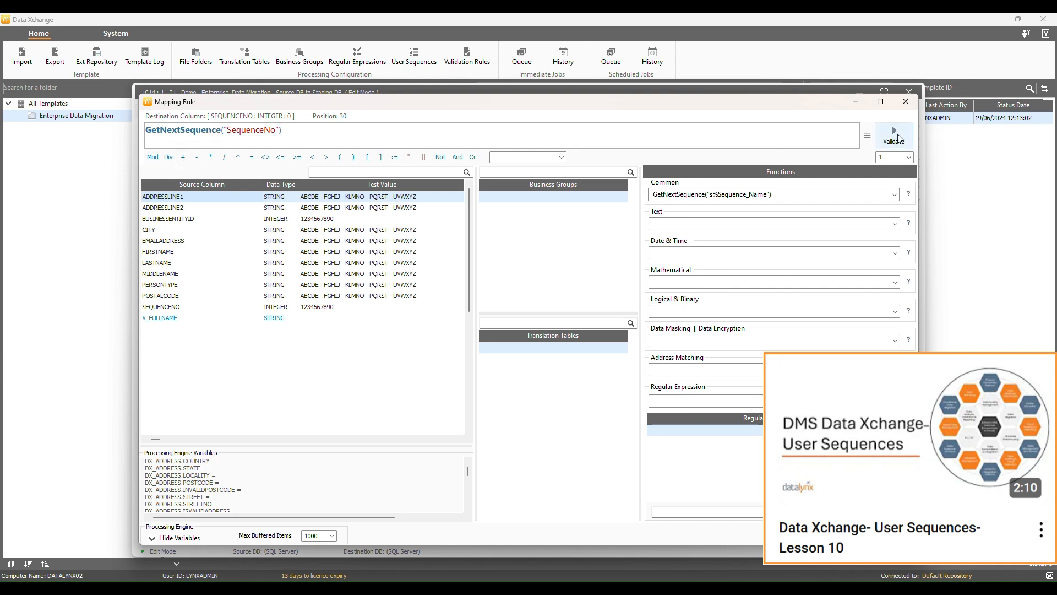
click(899, 139)
click(652, 366)
click(829, 533)
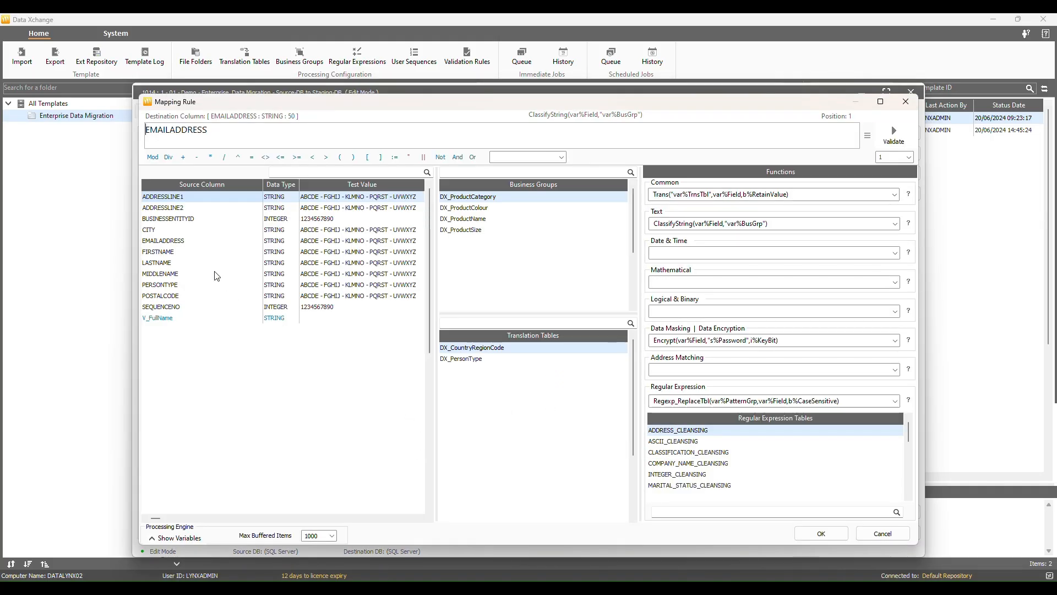
- Set EMAILADDRESS's test value to a sample support e-mail address and validate the mapping
click(184, 241)
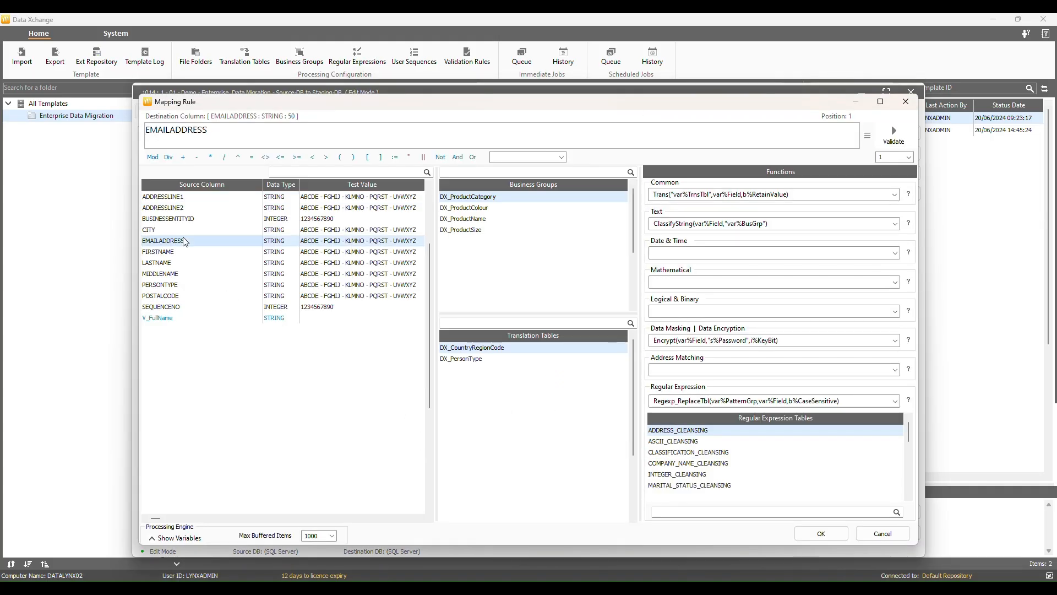
right_click(184, 241)
click(215, 243)
key(ctrl+a)
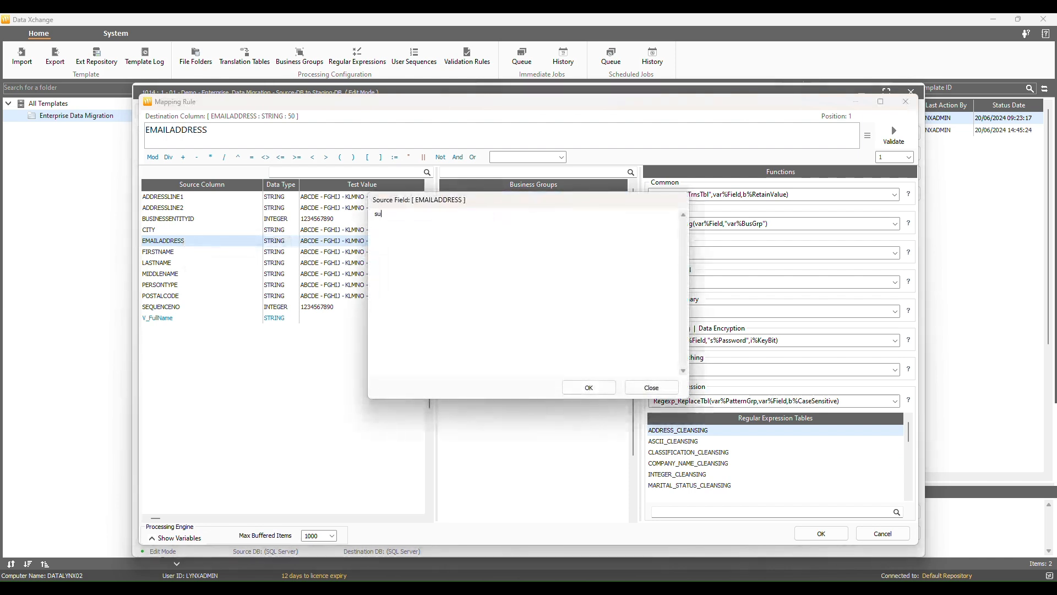
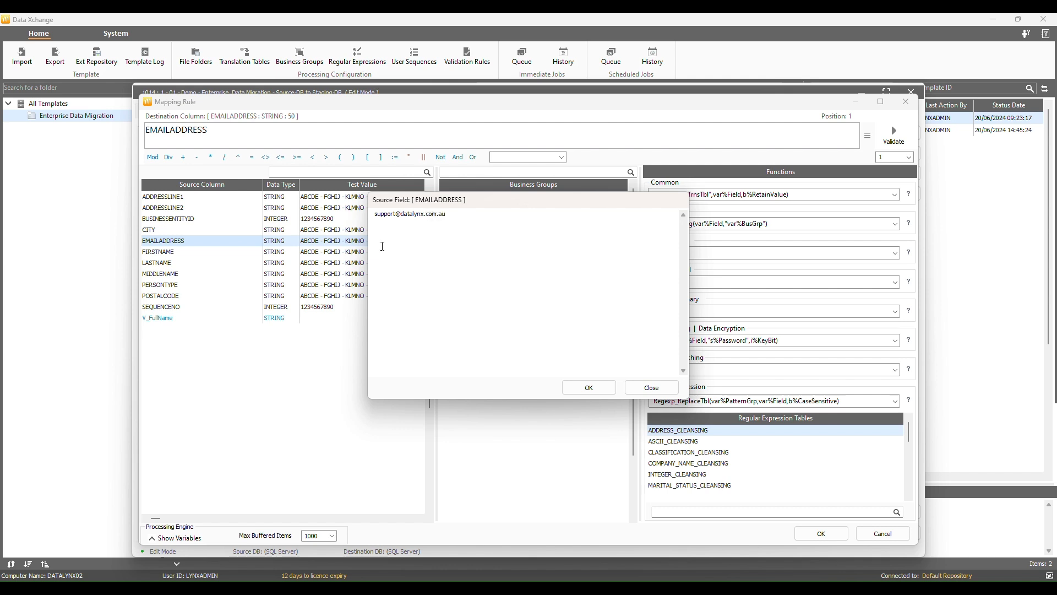
click(588, 386)
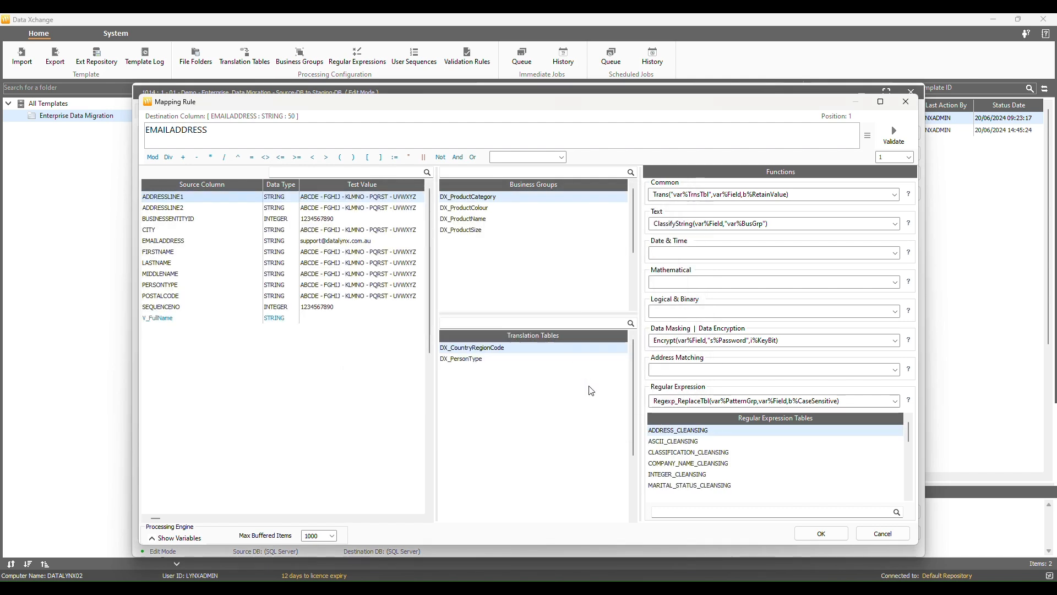
click(896, 135)
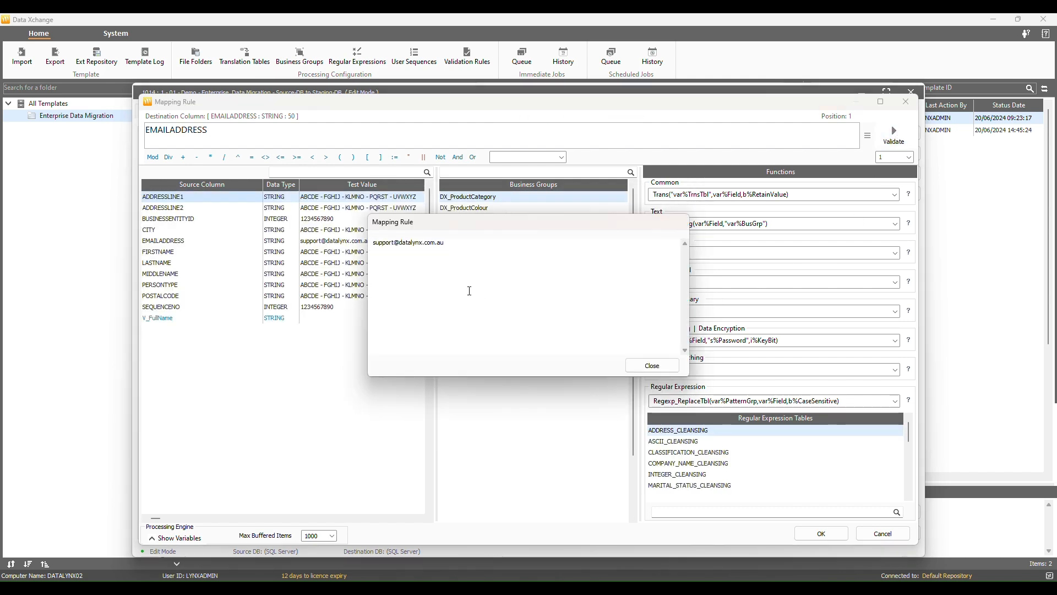
click(652, 369)
- Replace EMAILADDRESS's expression with a password-protected 256-bit Encrypt rule, validate and save it
click(195, 242)
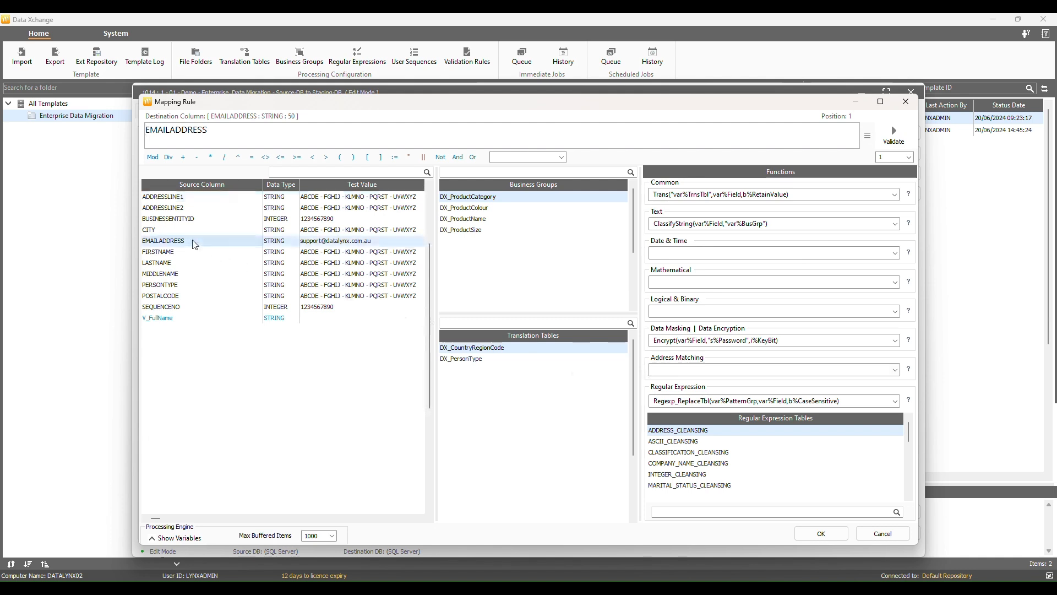
click(710, 340)
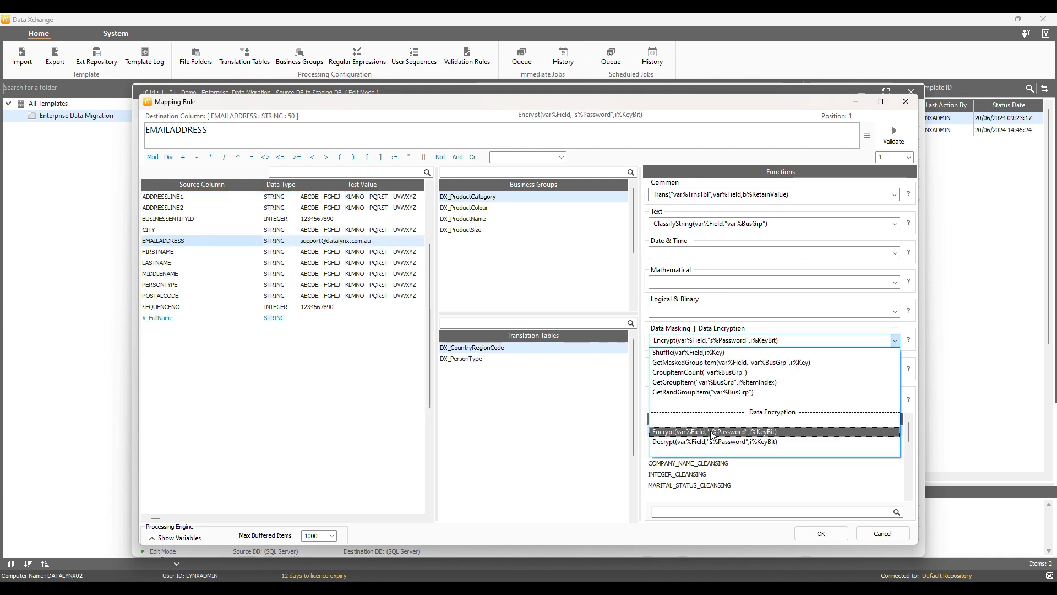
click(226, 131)
double_click(224, 131)
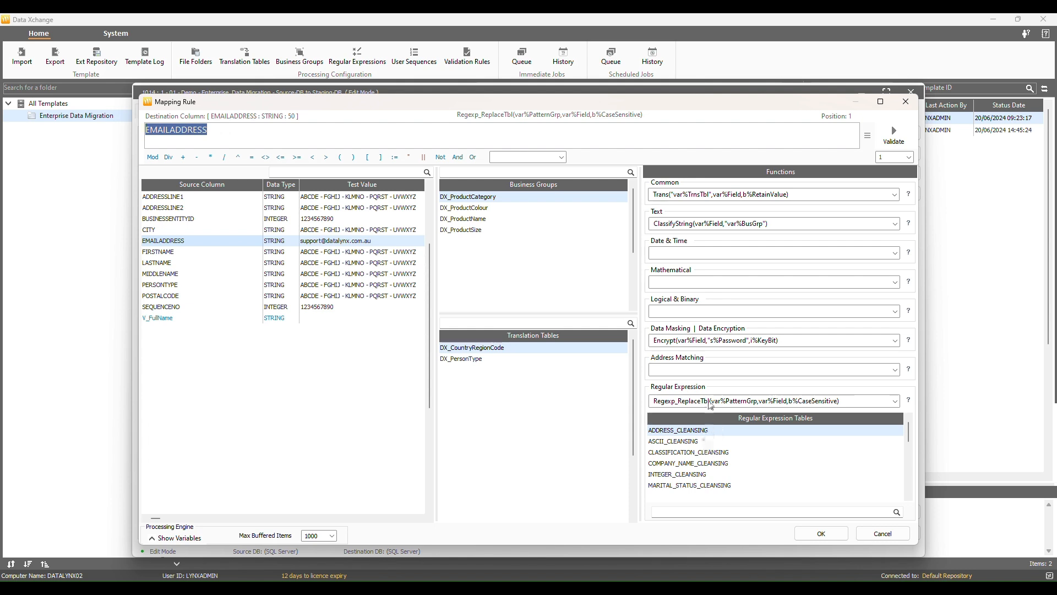
click(710, 341)
click(692, 433)
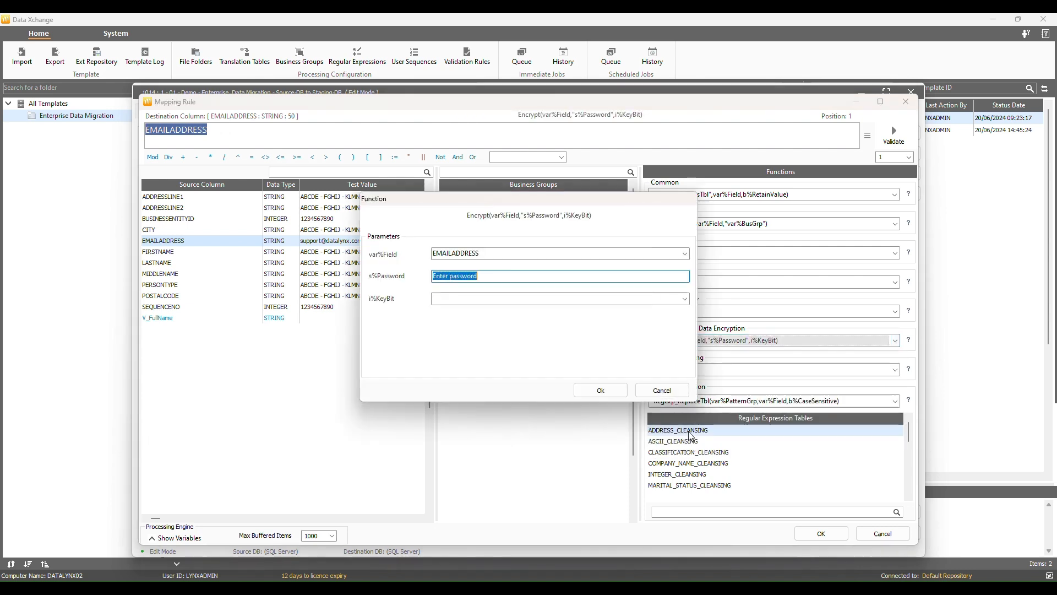
text(12345)
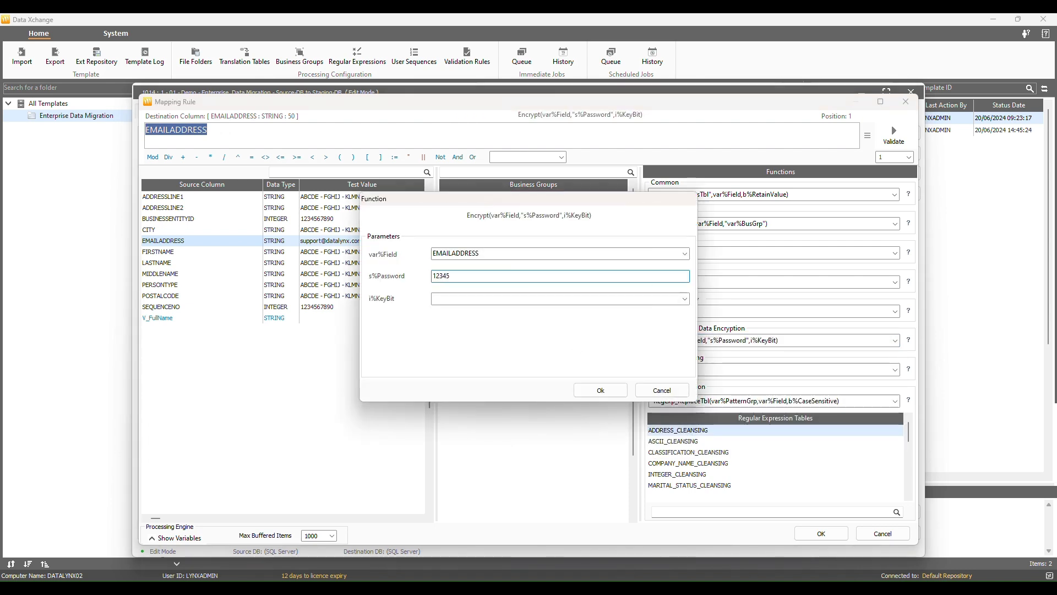
click(685, 299)
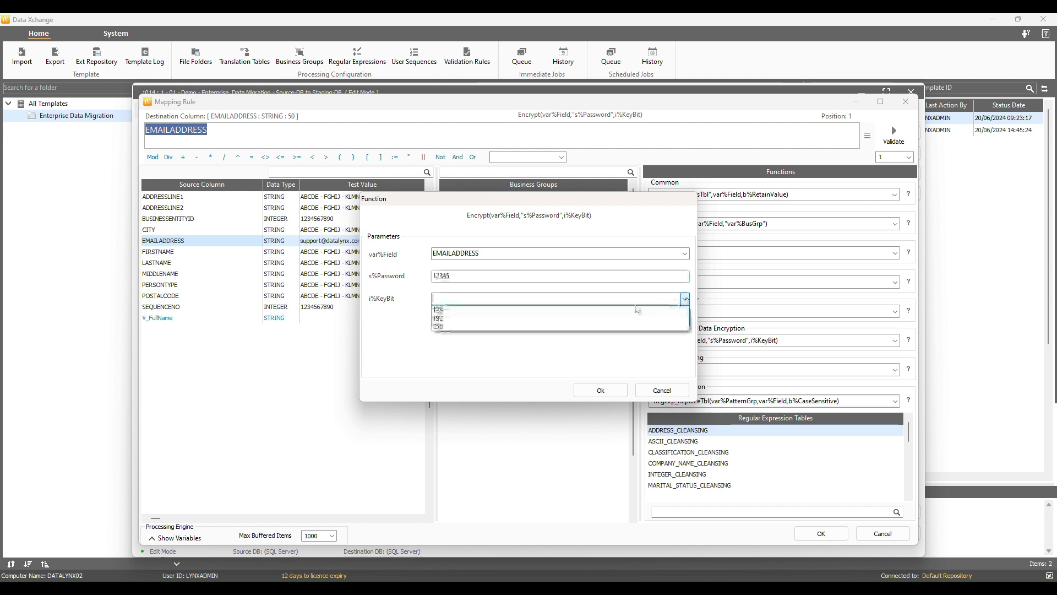
click(474, 327)
click(600, 390)
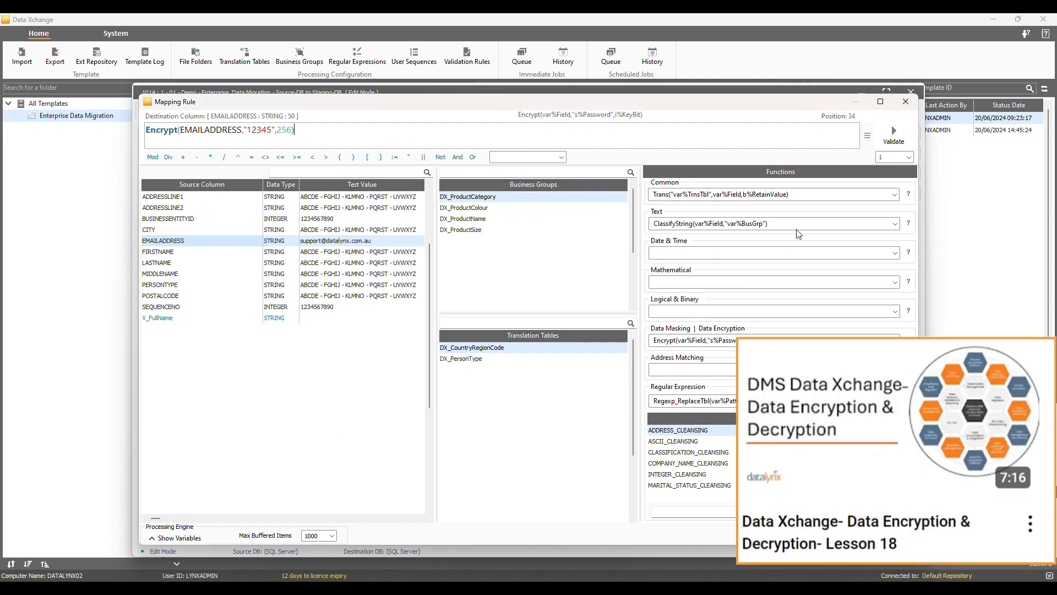
click(894, 133)
drag(592, 242, 369, 240)
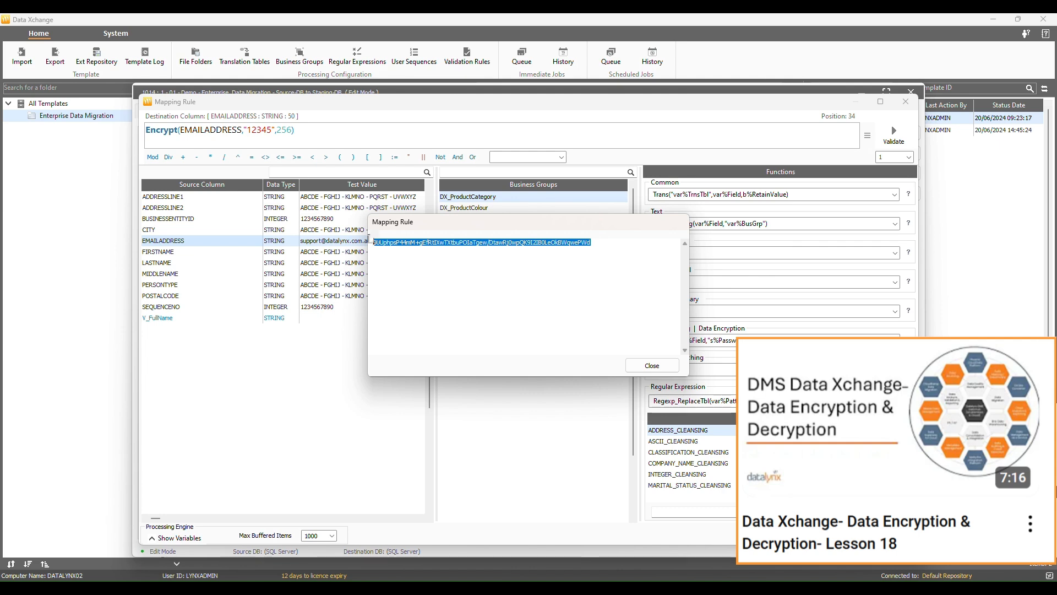
click(652, 366)
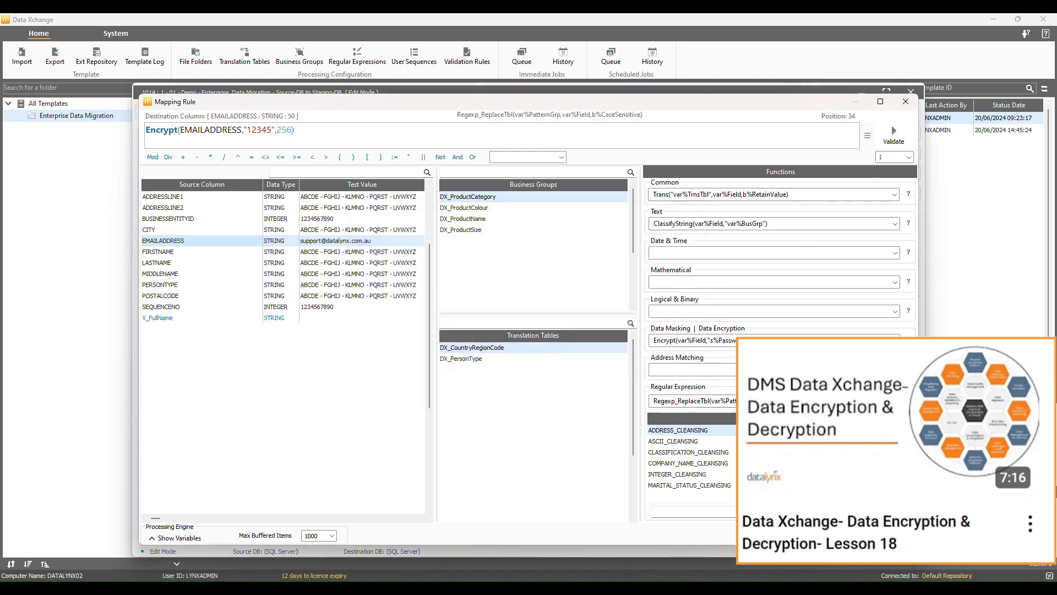
click(845, 535)
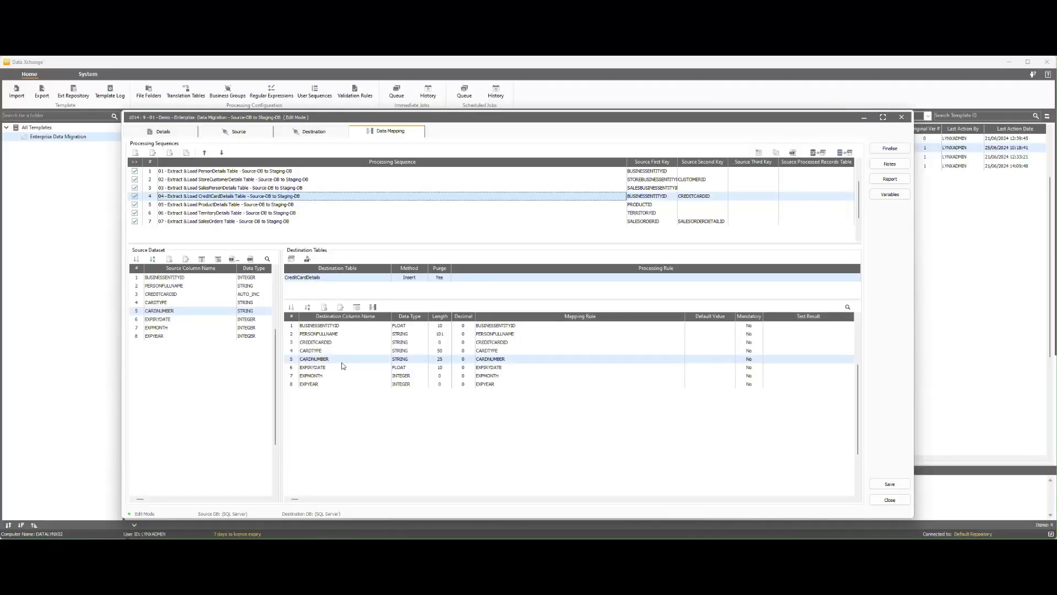
- Replace CARDNUMBER's expression with a Shuffle masking function using key 1
double_click(344, 362)
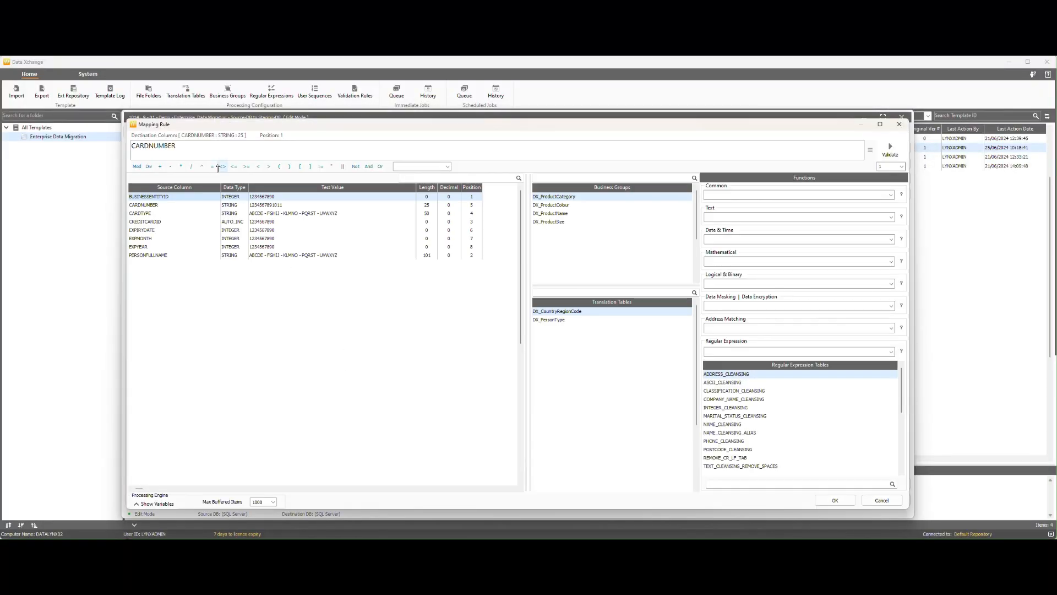
drag(203, 143, 118, 141)
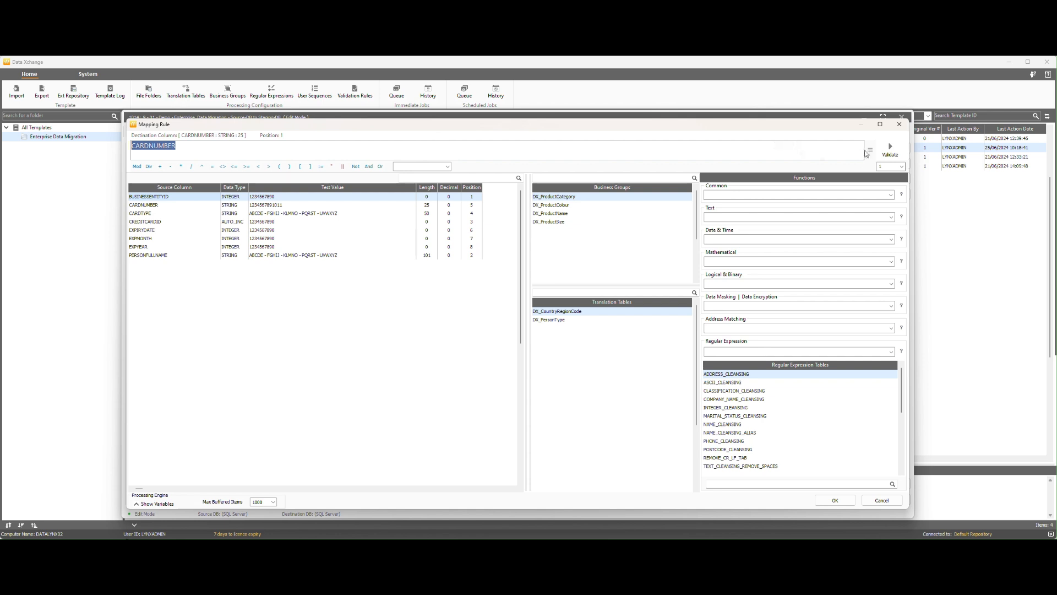
right_click(867, 150)
click(850, 146)
click(155, 207)
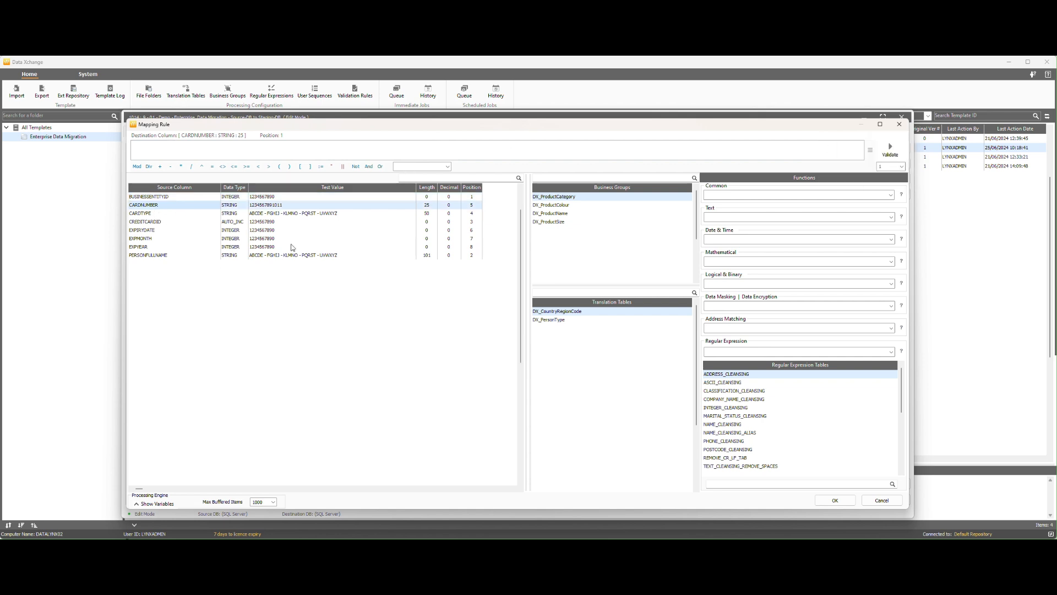
click(766, 306)
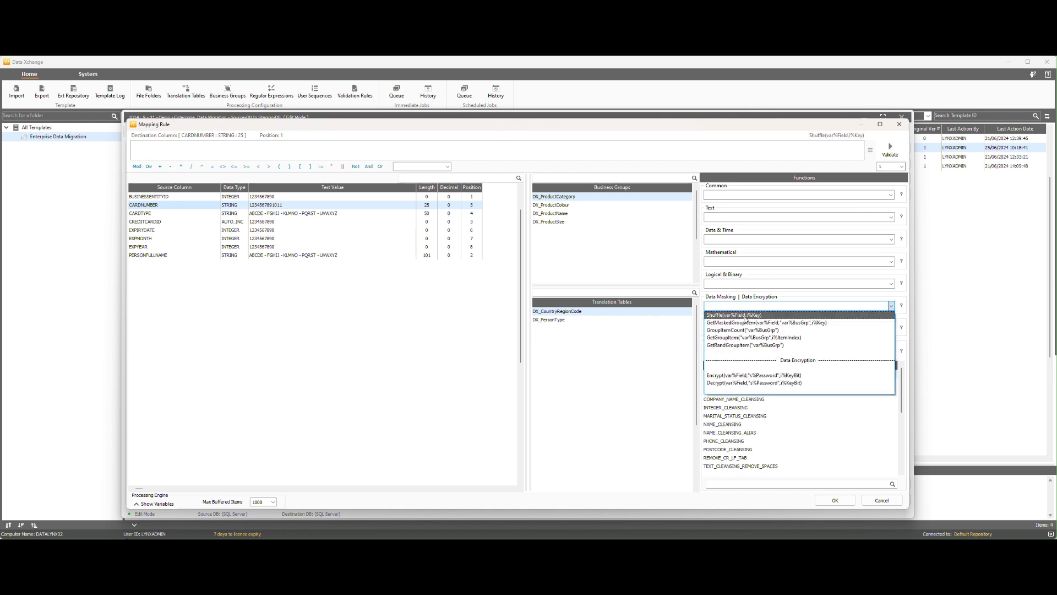
click(743, 316)
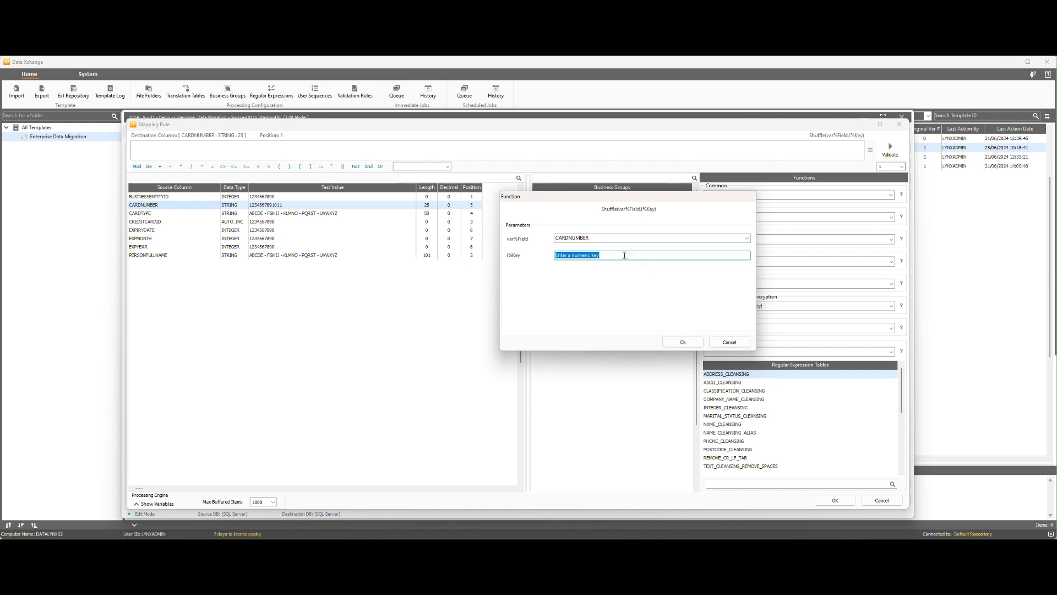
text(123)
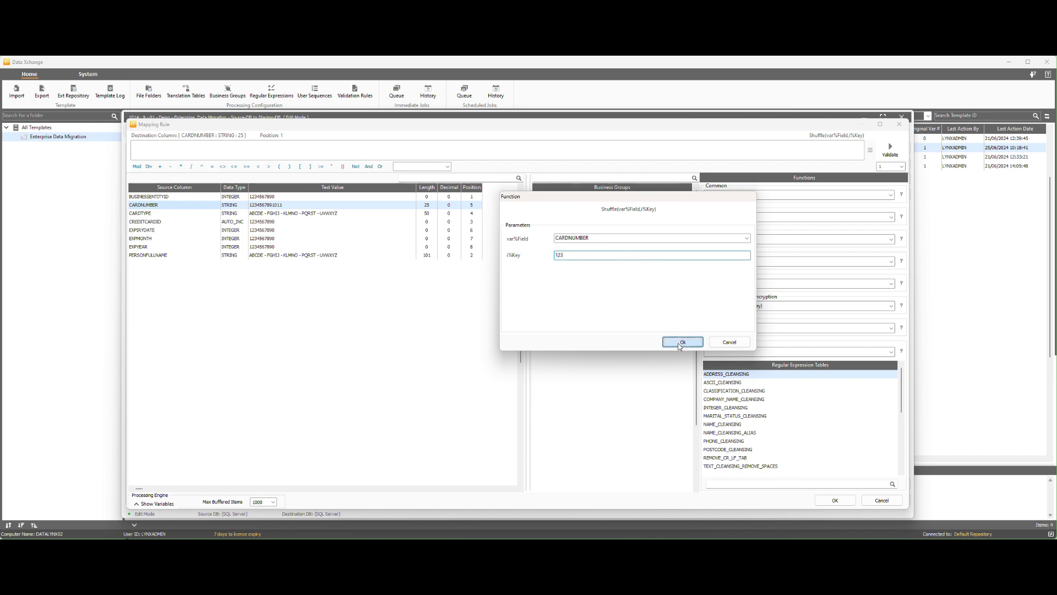
click(681, 342)
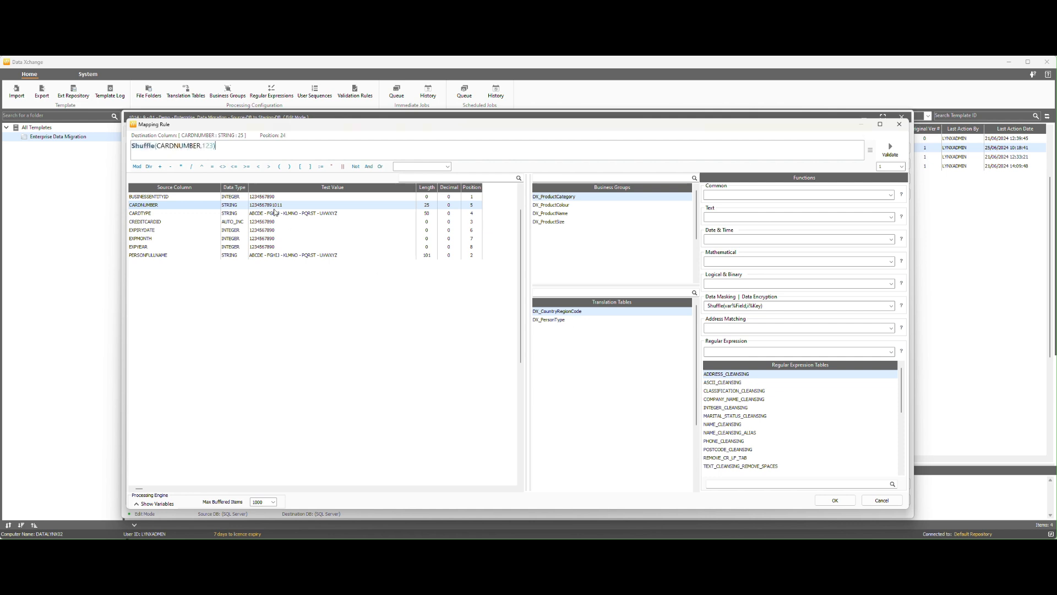
- Validate the shuffled card number, save the CARDNUMBER rule and return to the template Details
click(890, 152)
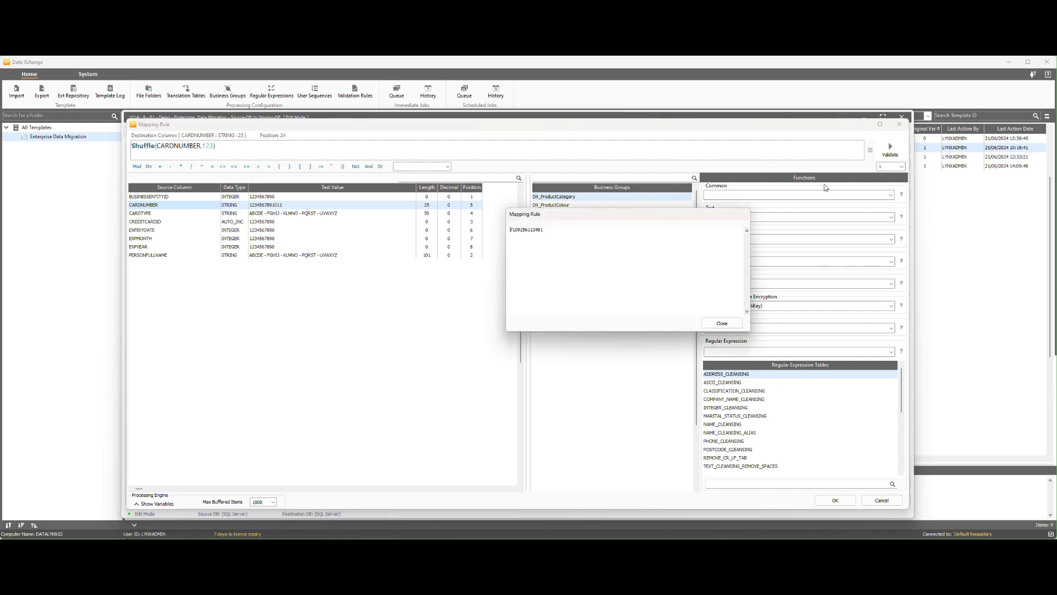
drag(552, 232, 512, 232)
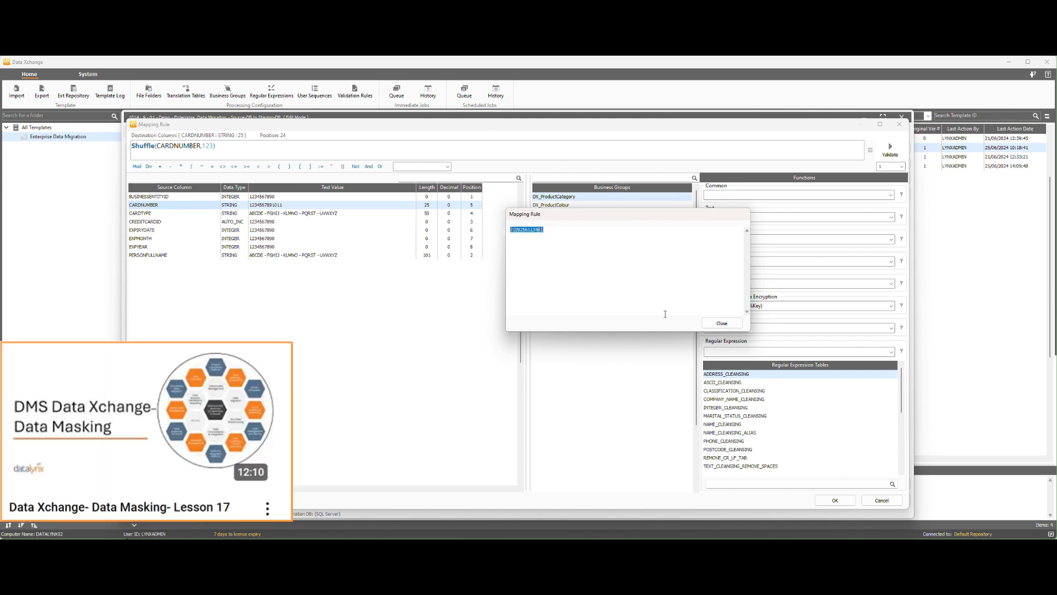
click(726, 324)
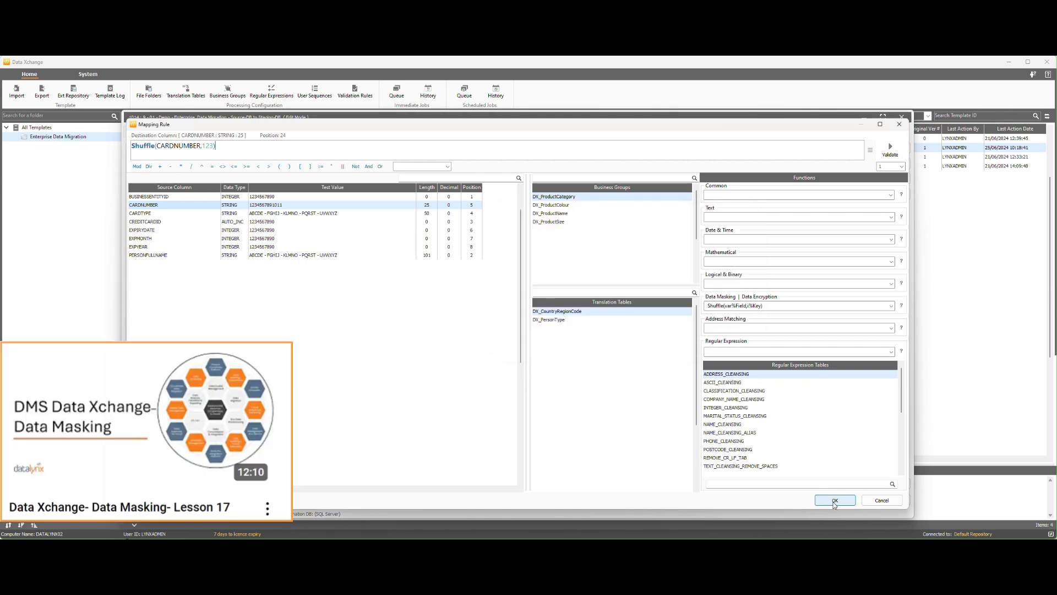
click(834, 501)
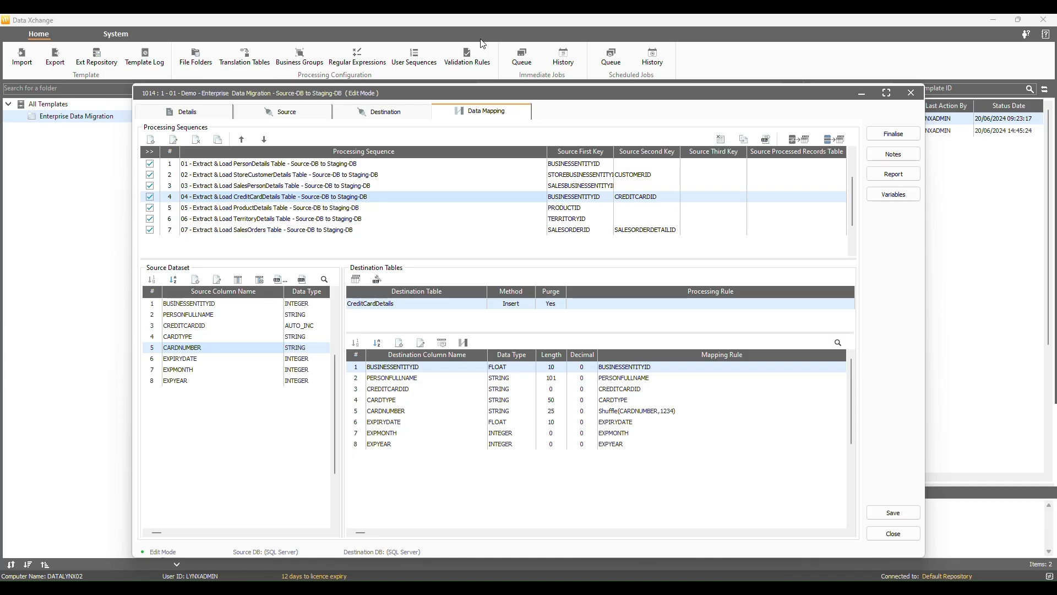
click(203, 113)
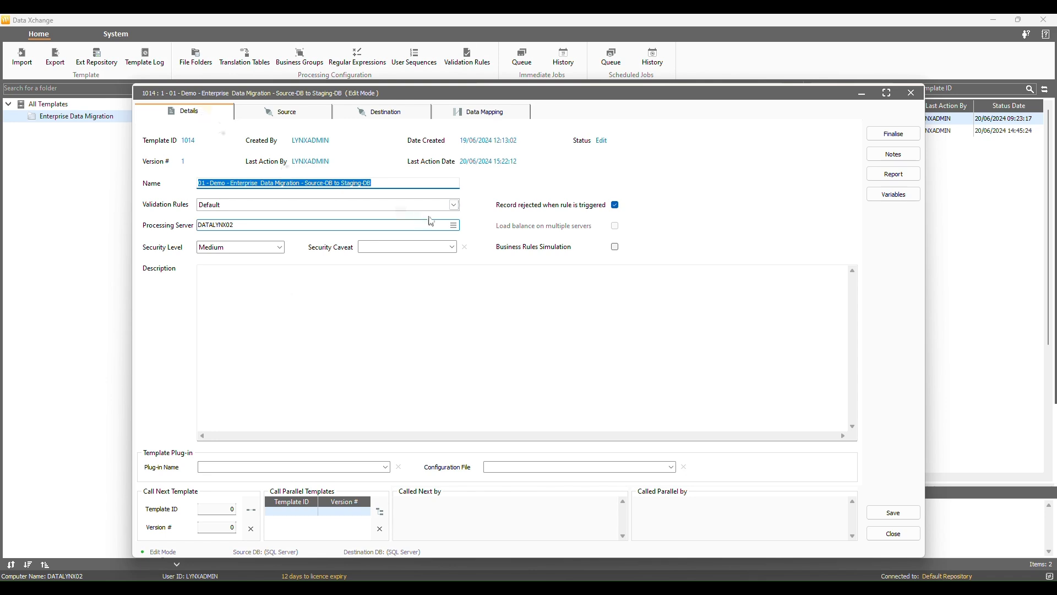
- Apply the Demo_Validatin_Rules set and add the CardNumber - Length Check rule to CARDNUMBER
click(453, 205)
click(278, 225)
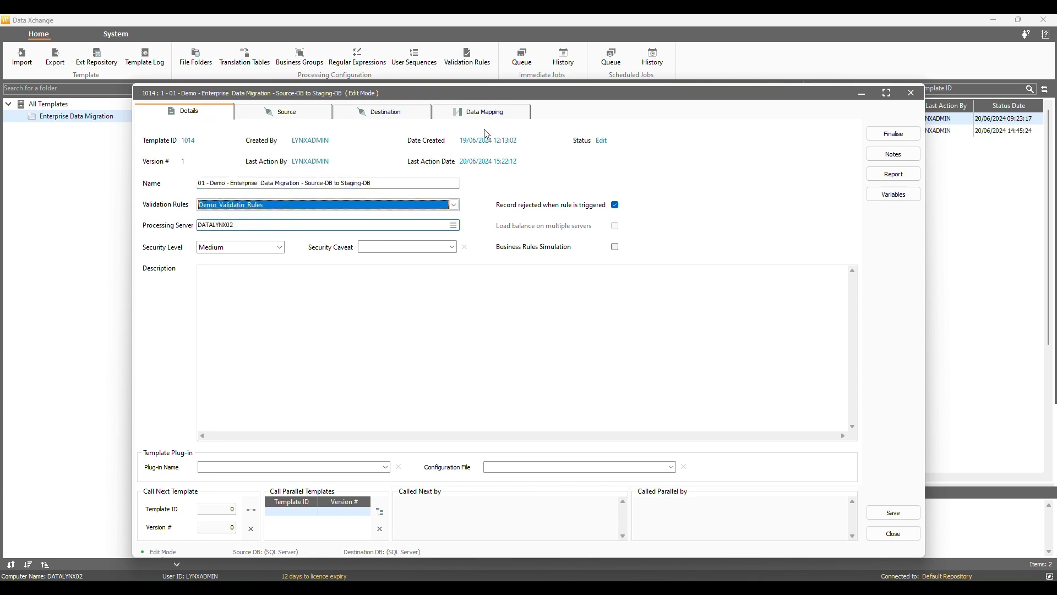
click(480, 112)
double_click(208, 348)
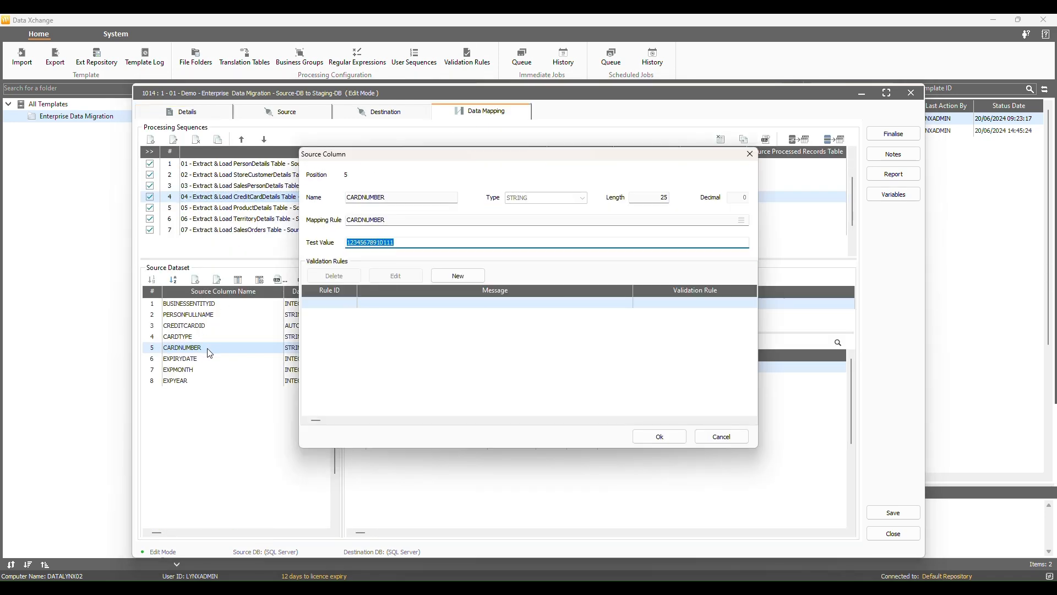
click(462, 280)
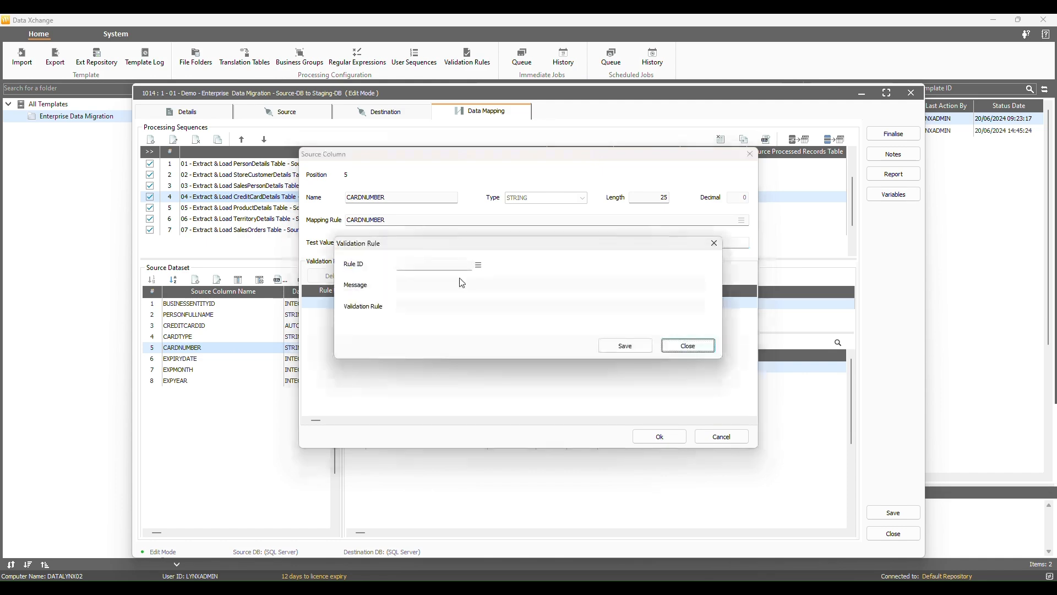
click(476, 266)
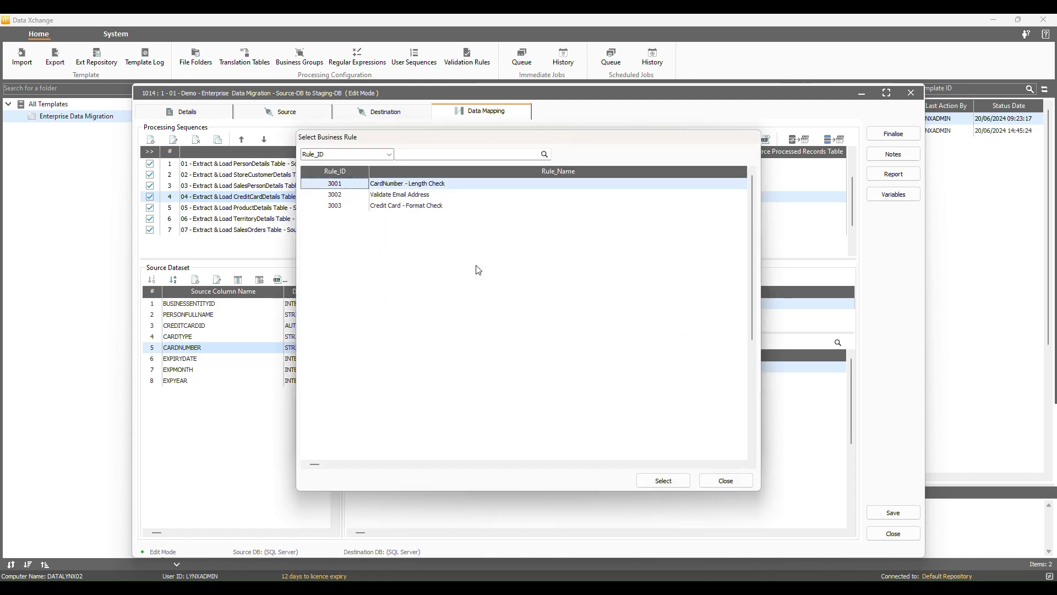
double_click(405, 184)
click(711, 307)
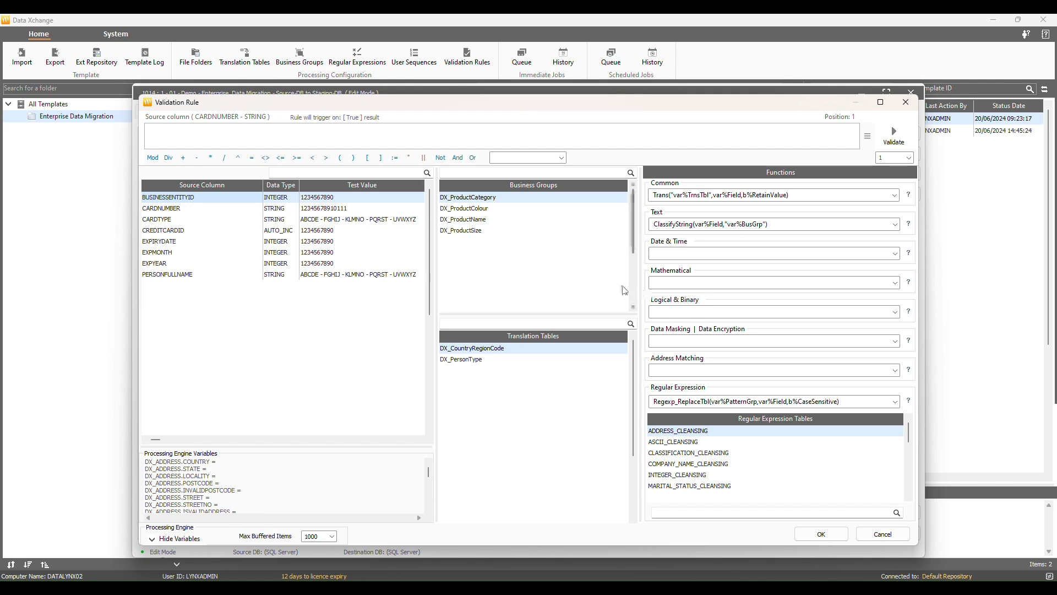
- Write the expression Length(CARDNUMBER) <> 14 and validate it, getting False
click(180, 211)
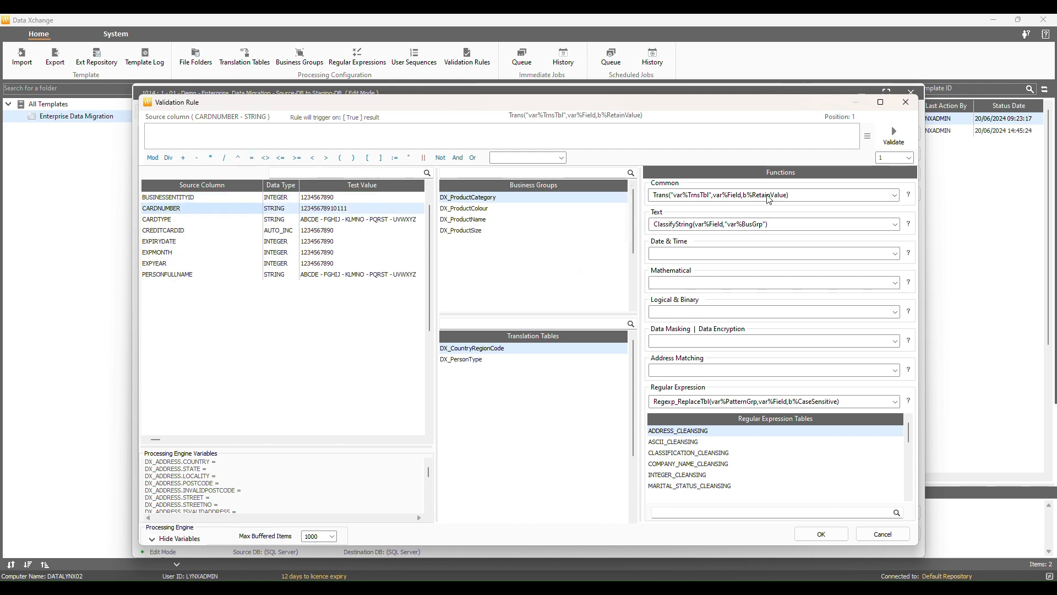
click(766, 225)
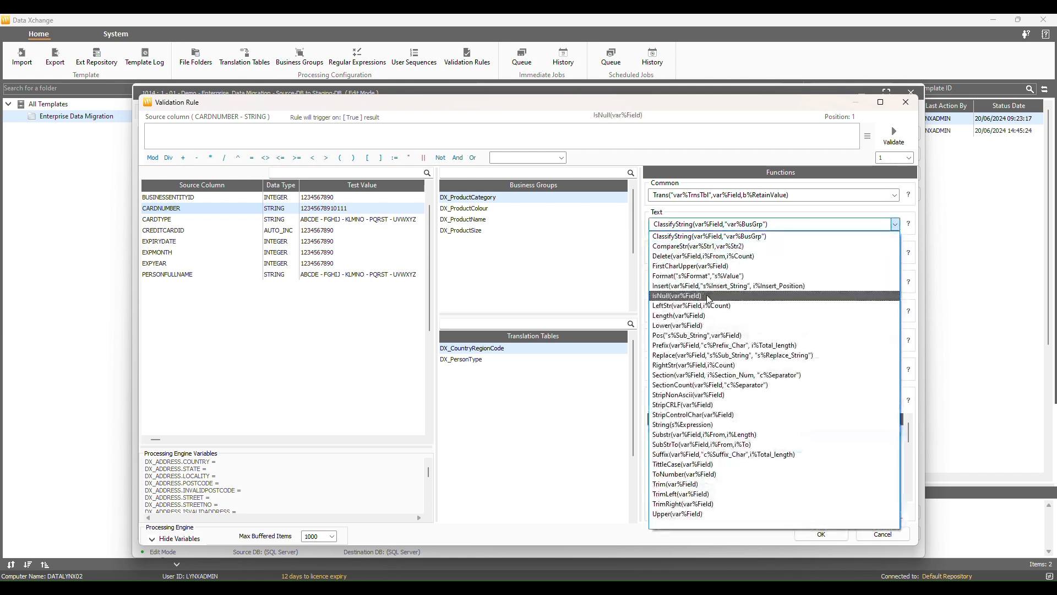
click(729, 316)
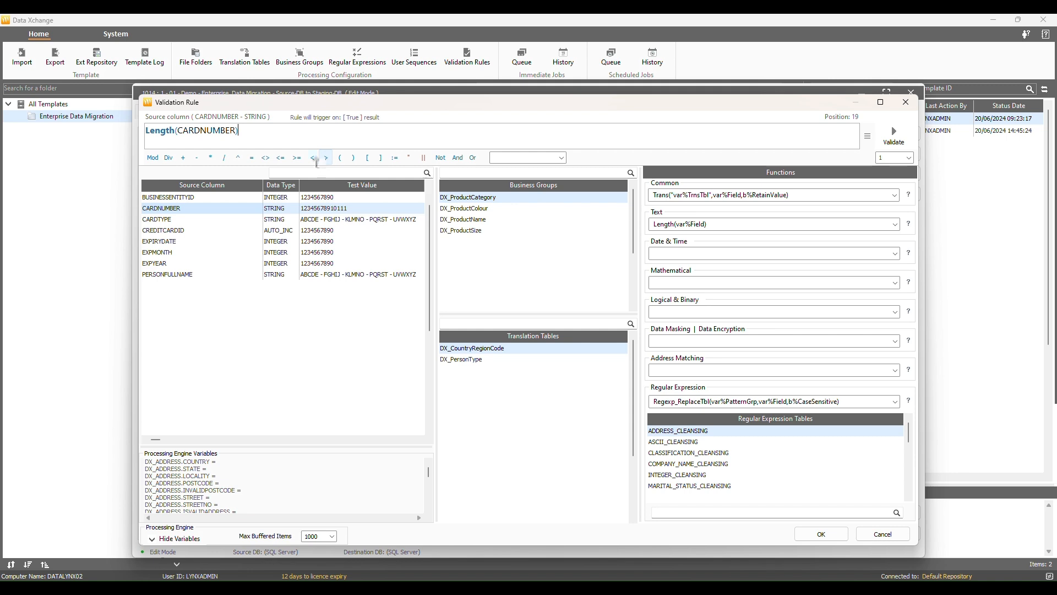
click(265, 158)
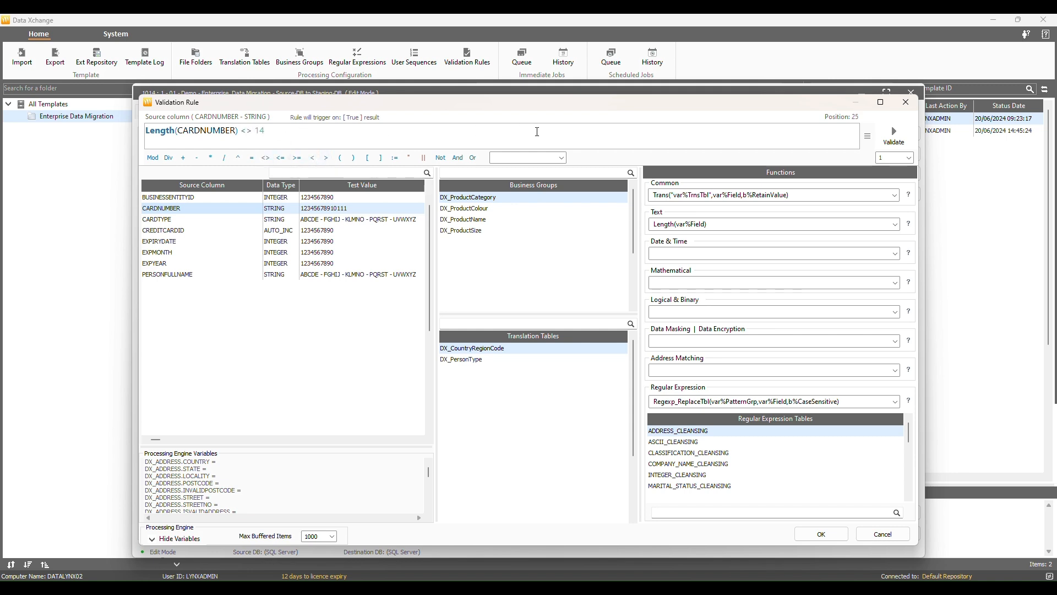
click(893, 135)
double_click(380, 243)
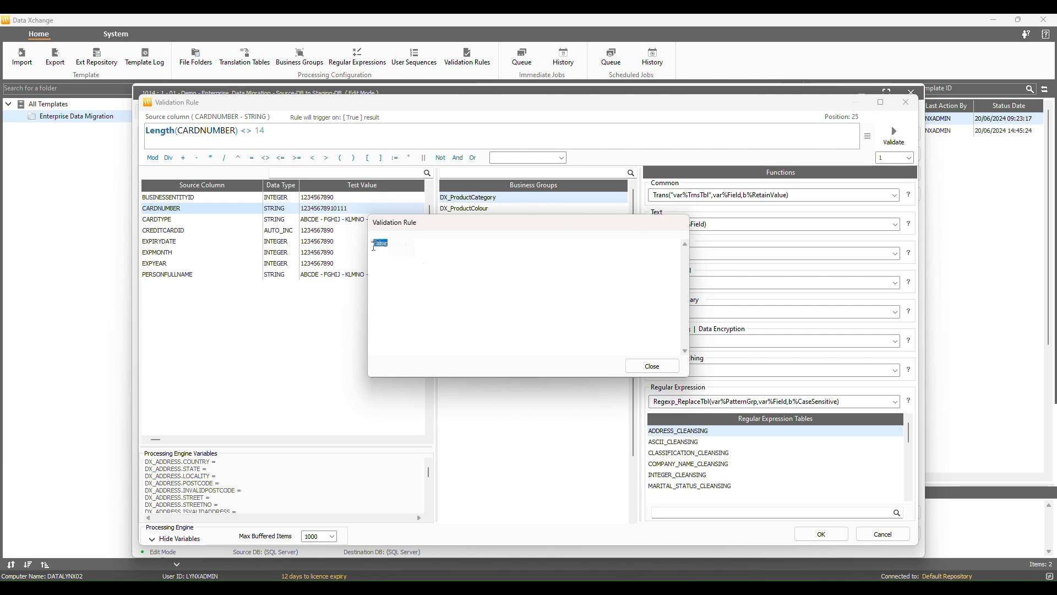
click(652, 366)
right_click(341, 211)
click(366, 216)
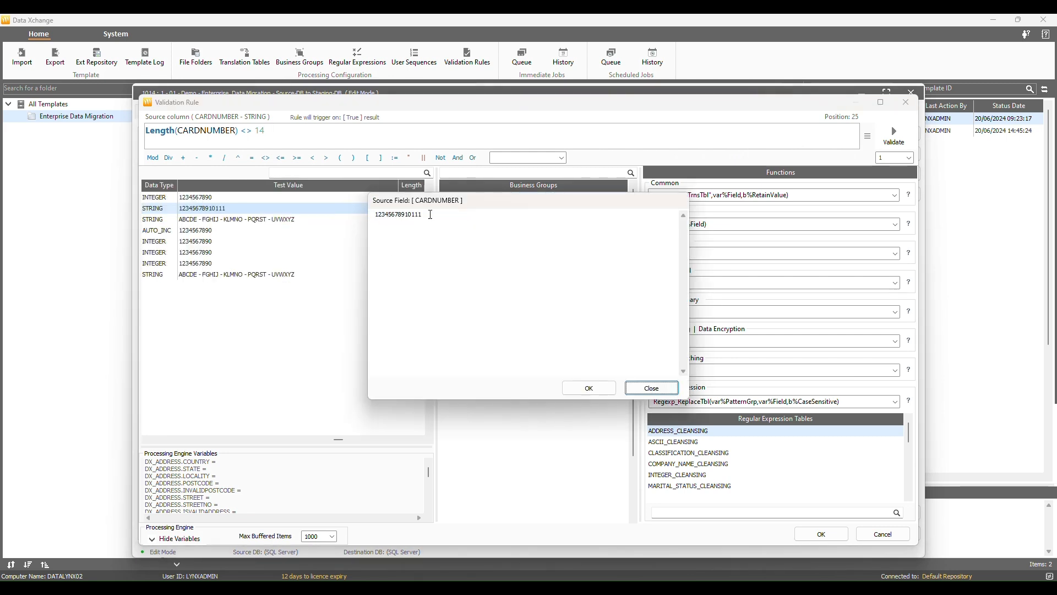
click(589, 388)
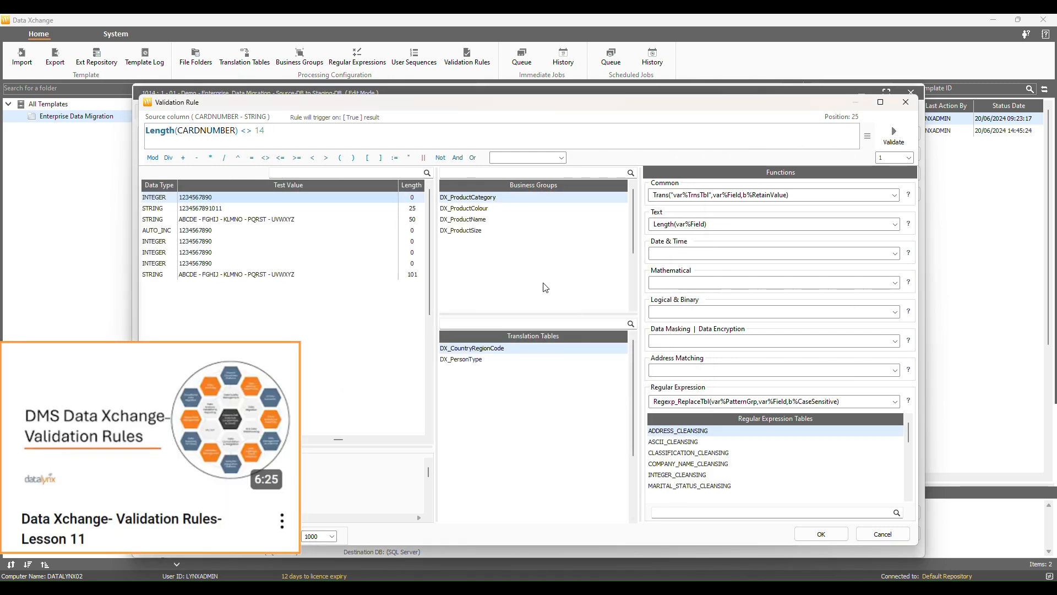
click(894, 135)
double_click(386, 243)
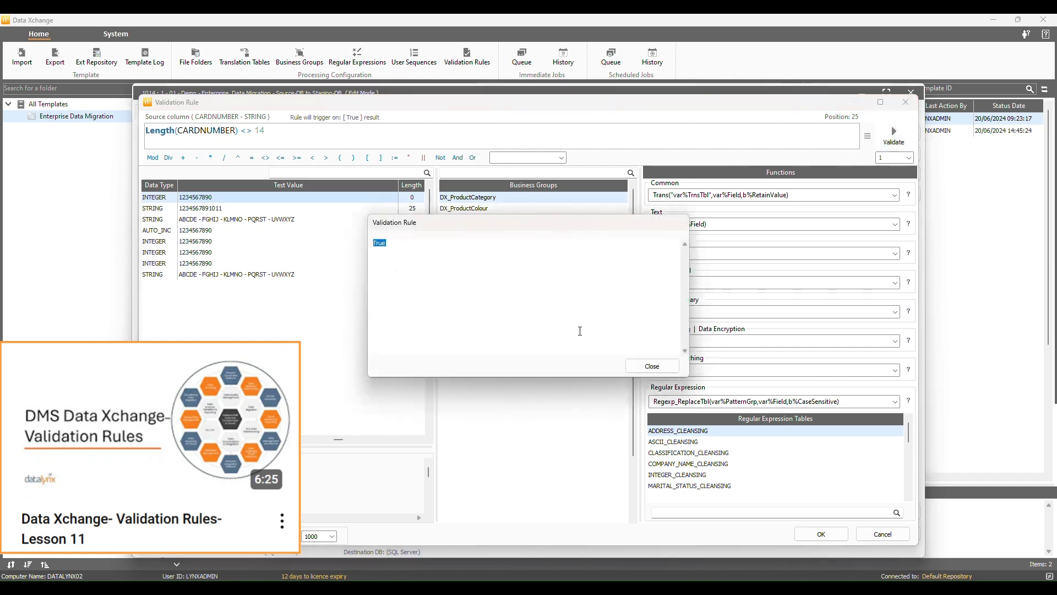
click(652, 366)
click(821, 534)
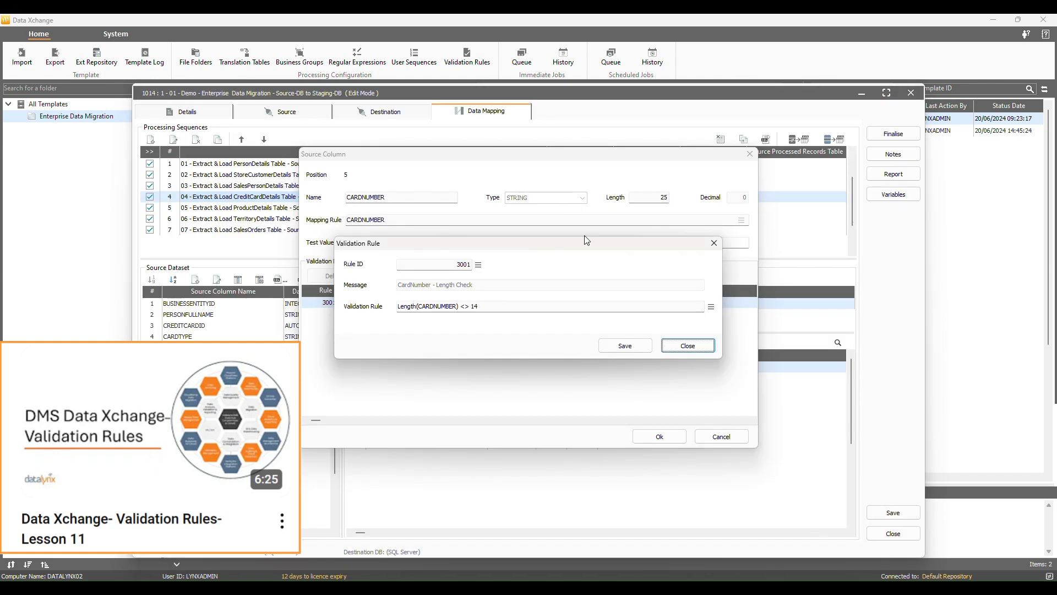
click(633, 348)
click(659, 436)
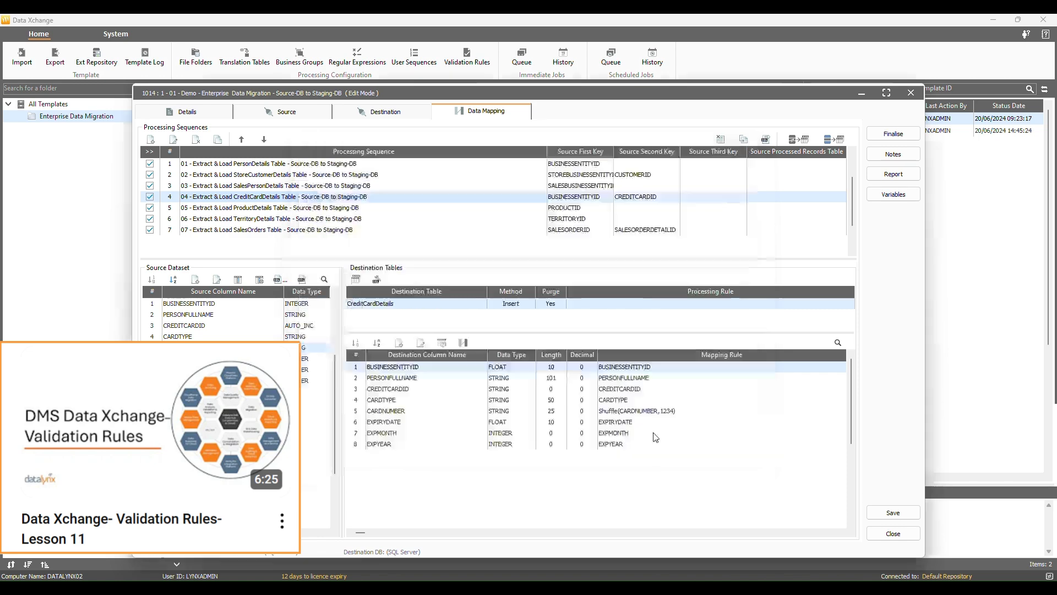
- Review the PersonDetails FULLNAME and encrypted EMAILADDRESS mappings, then finalise template 1014 as read only
click(312, 164)
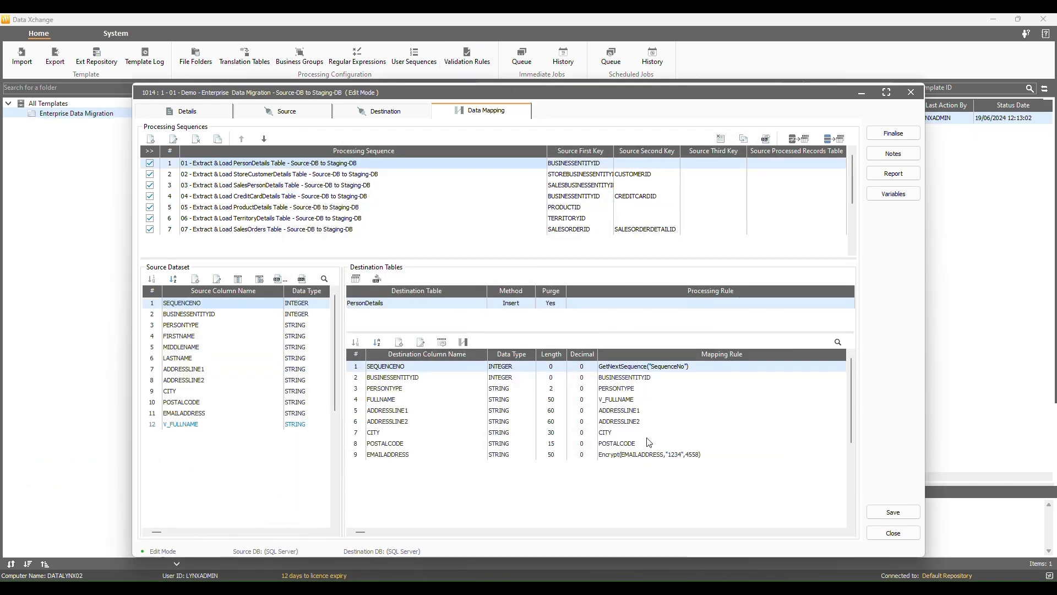
click(632, 367)
click(351, 532)
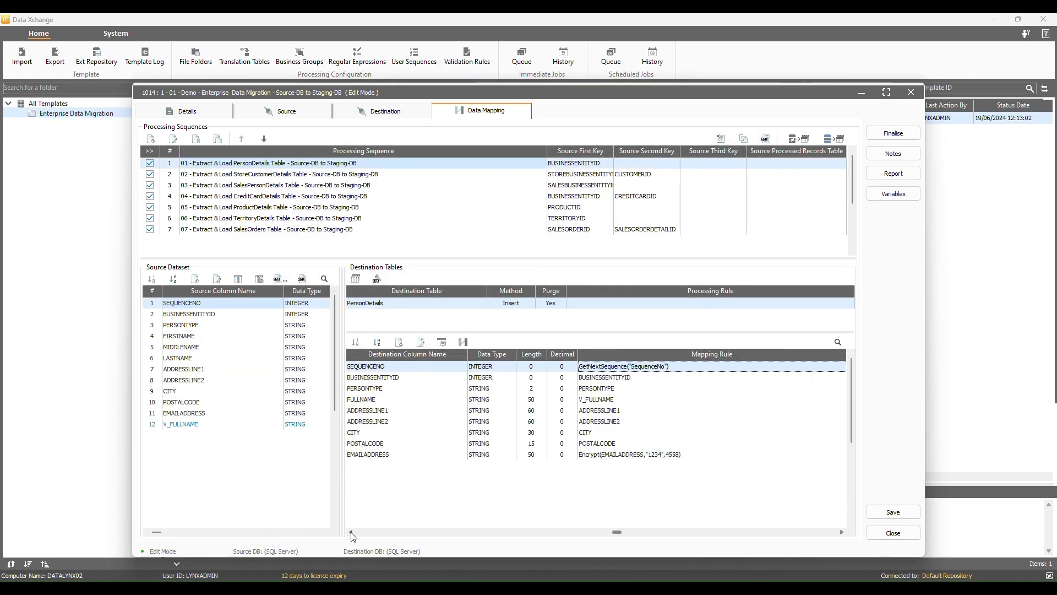
click(429, 399)
click(392, 455)
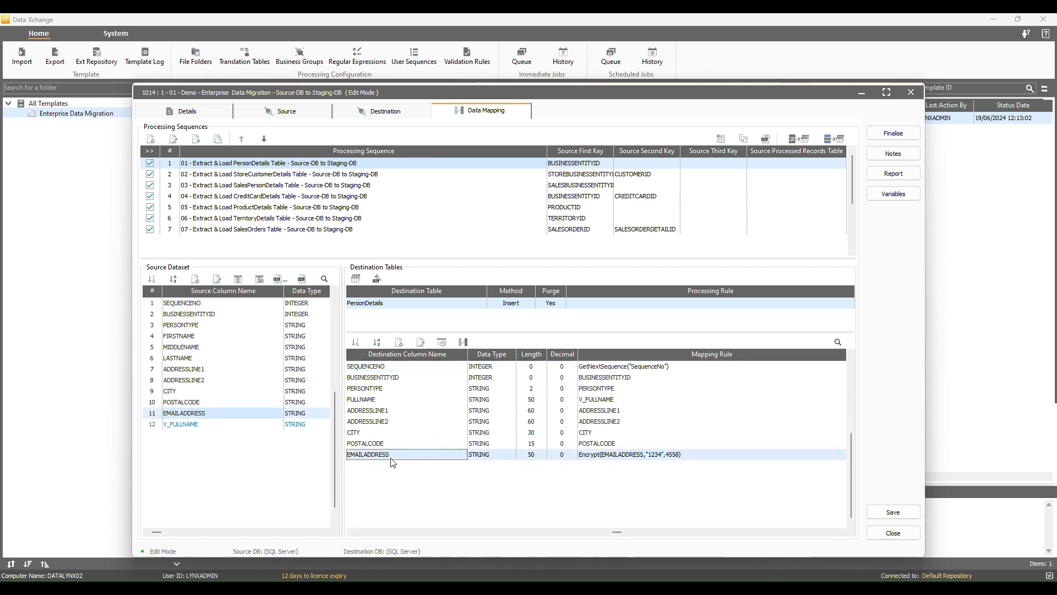
click(913, 139)
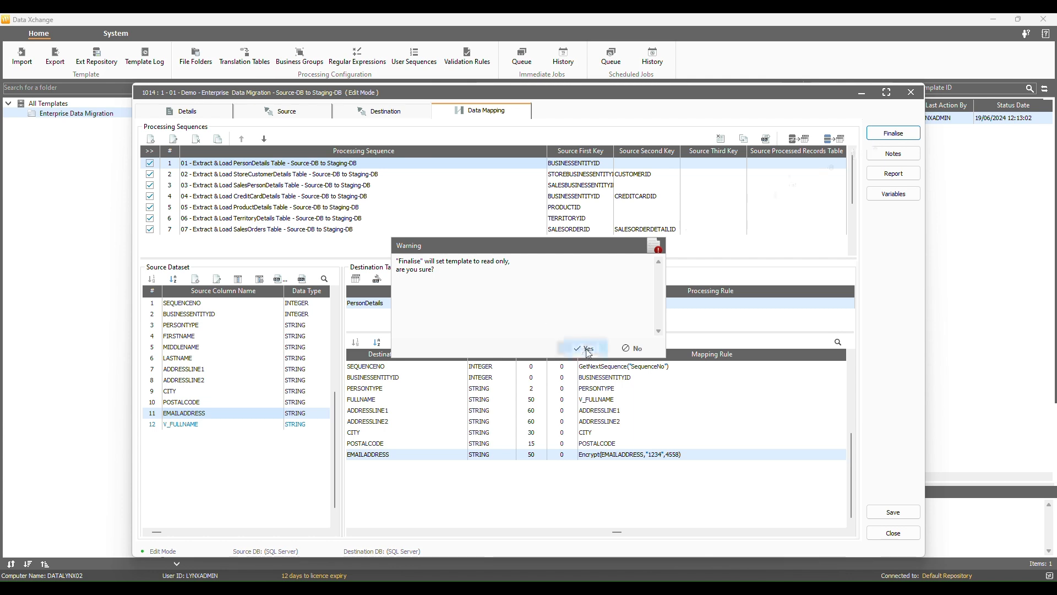
click(588, 350)
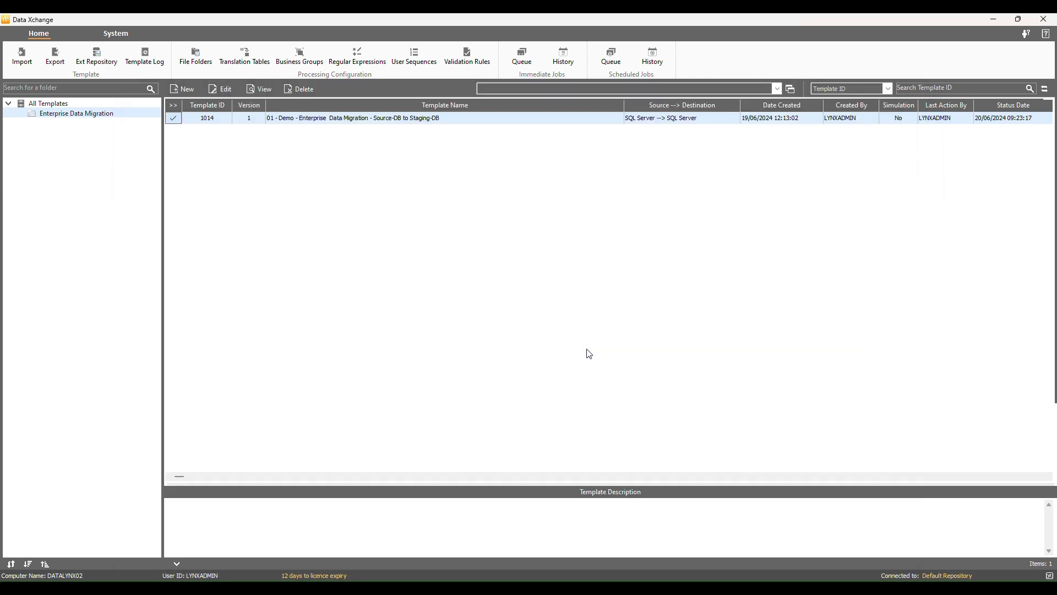
- Submit finalised template 1014 as an Immediate processing job
double_click(360, 118)
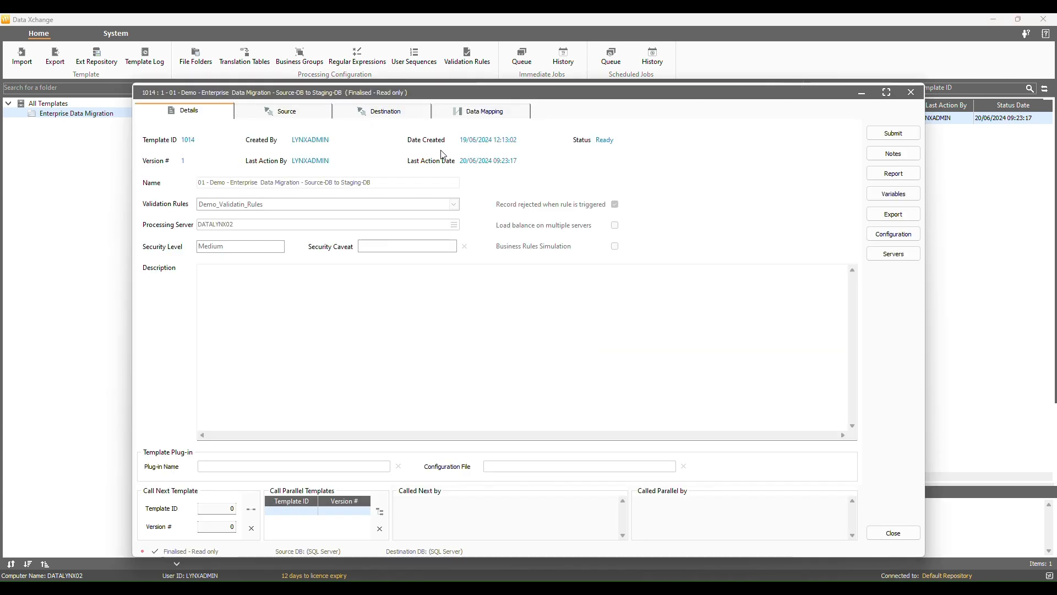
click(904, 134)
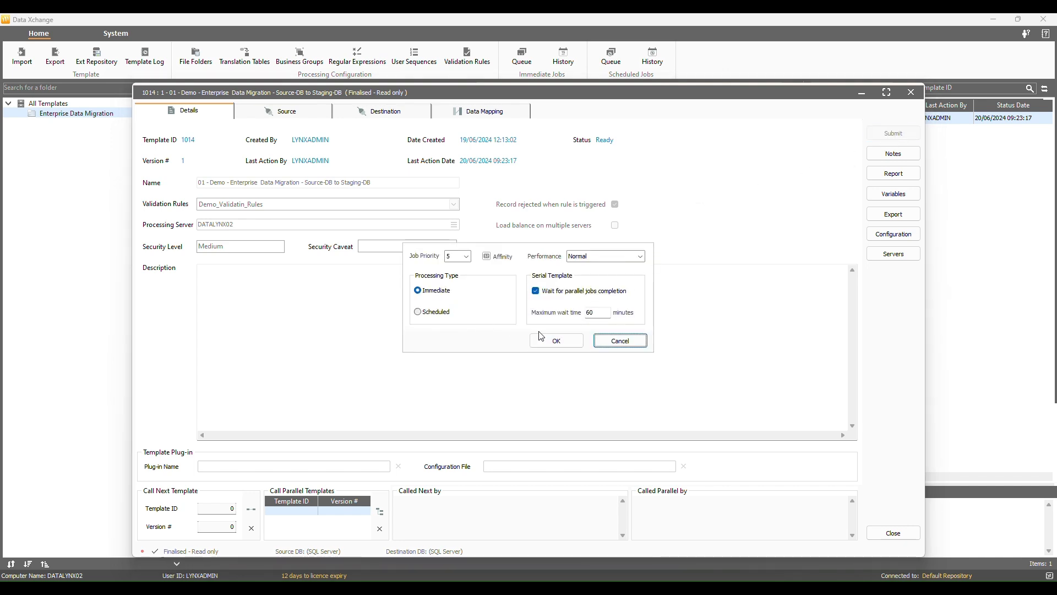
click(566, 344)
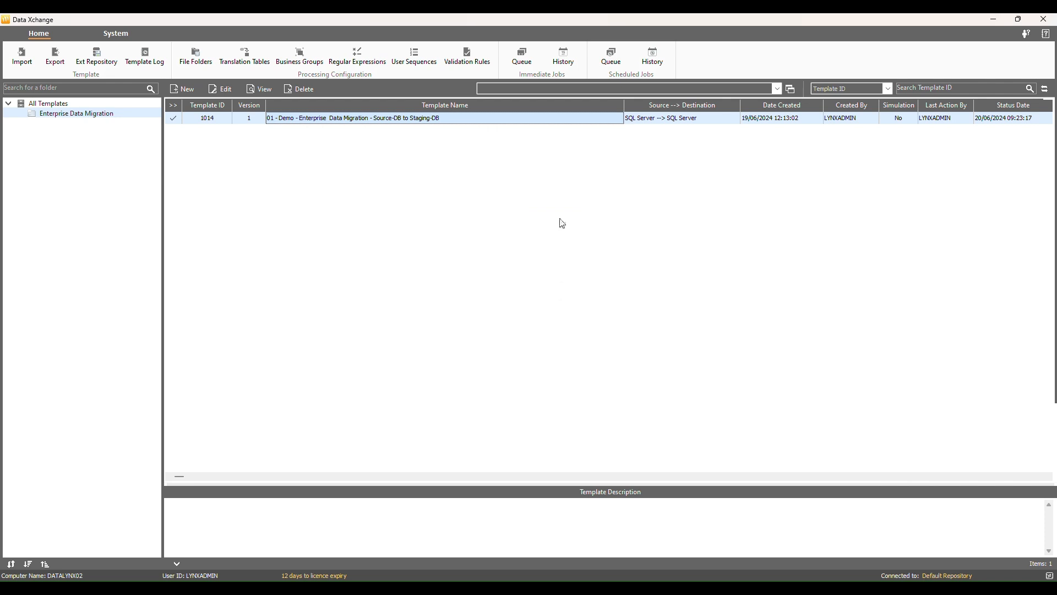
- Inspect job 13 in the Immediate Jobs queue, confirming 10000 PersonDetails rows inserted
click(531, 63)
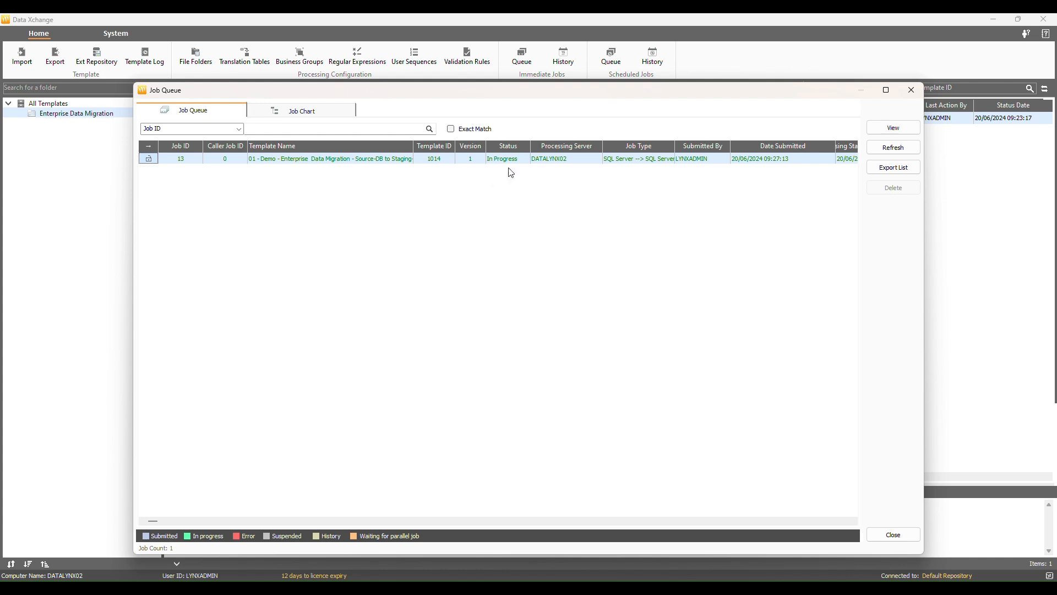
click(895, 129)
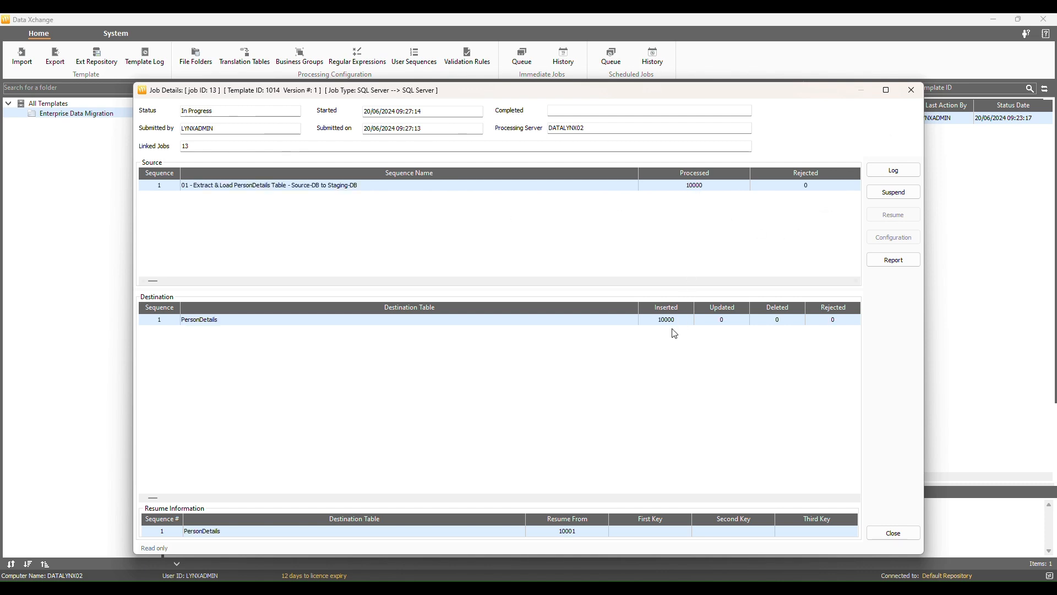
click(901, 534)
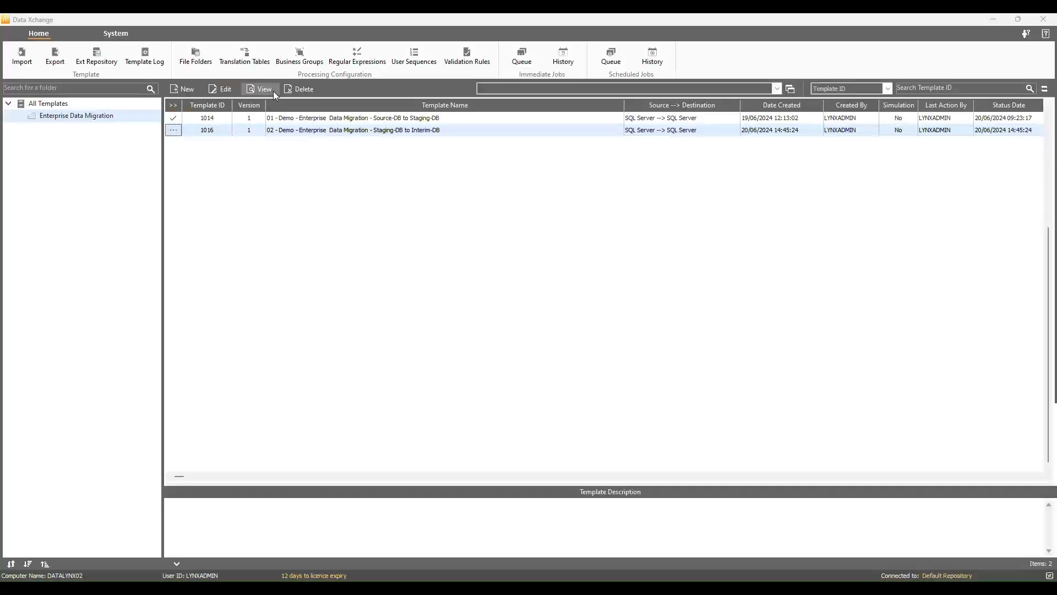
click(263, 61)
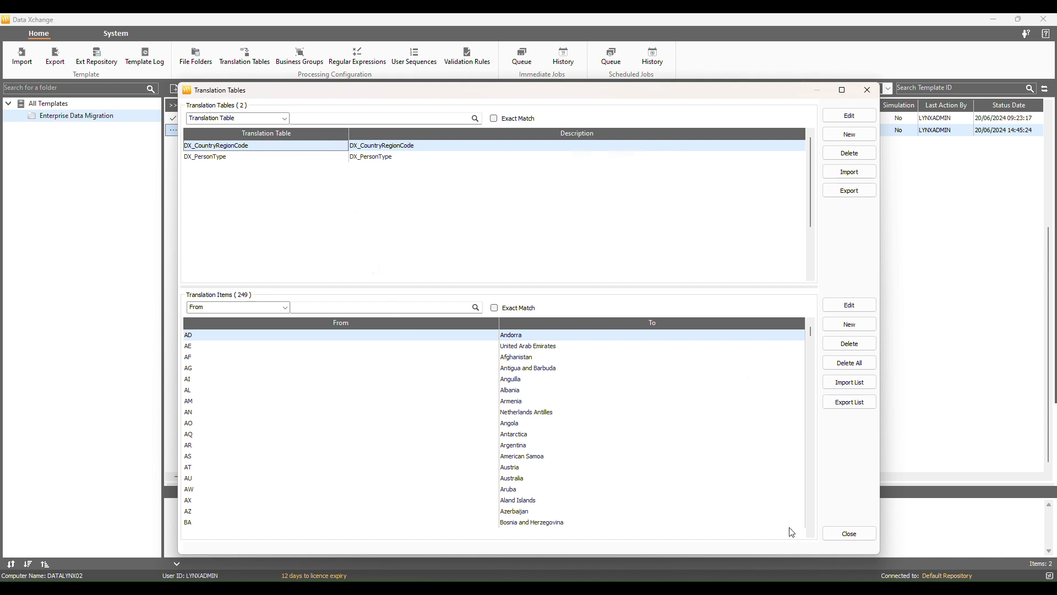
click(345, 157)
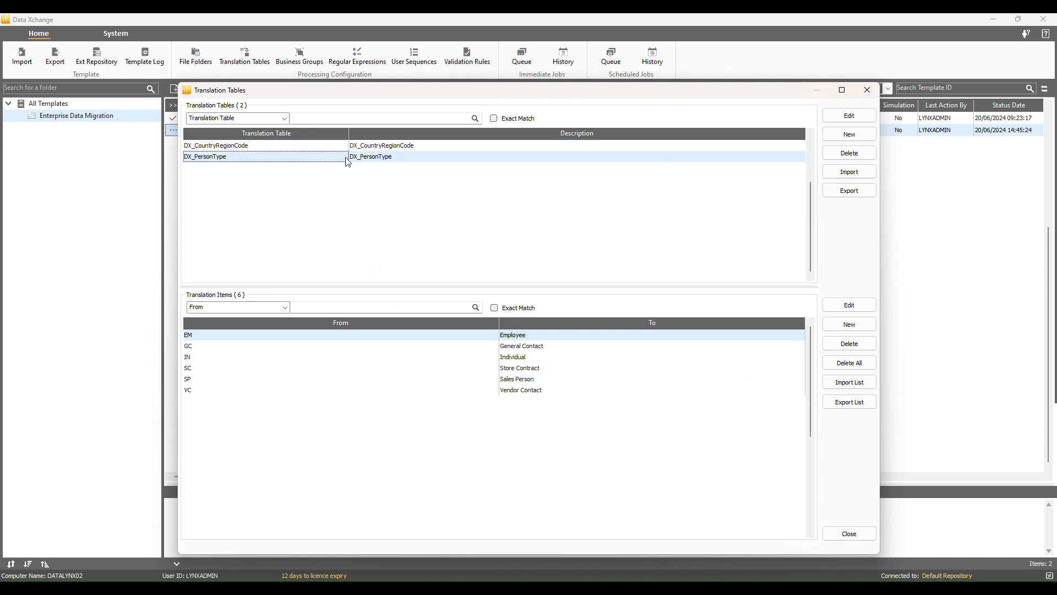
click(849, 533)
click(301, 59)
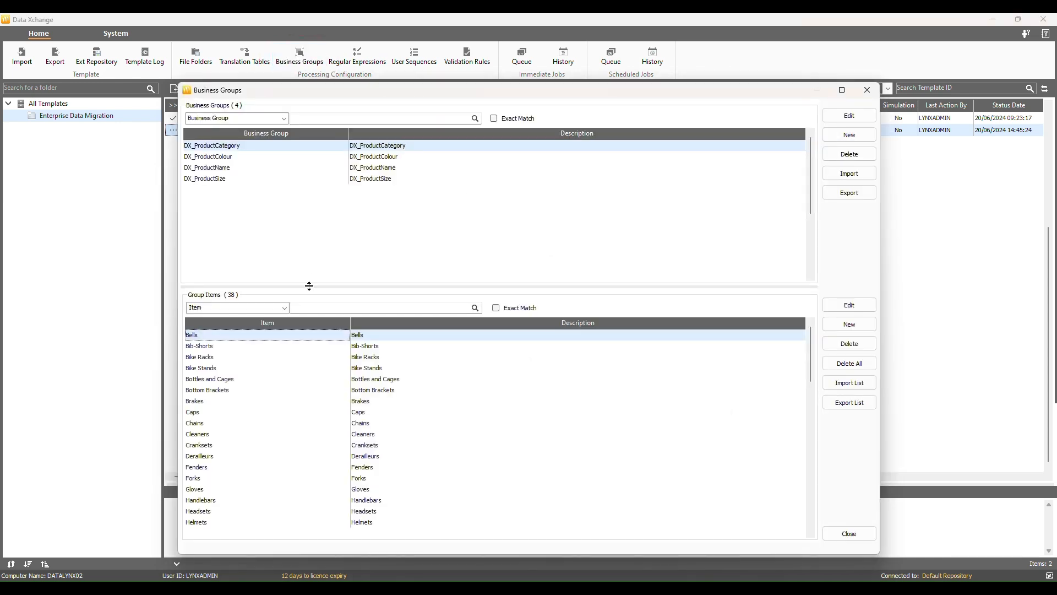
click(339, 157)
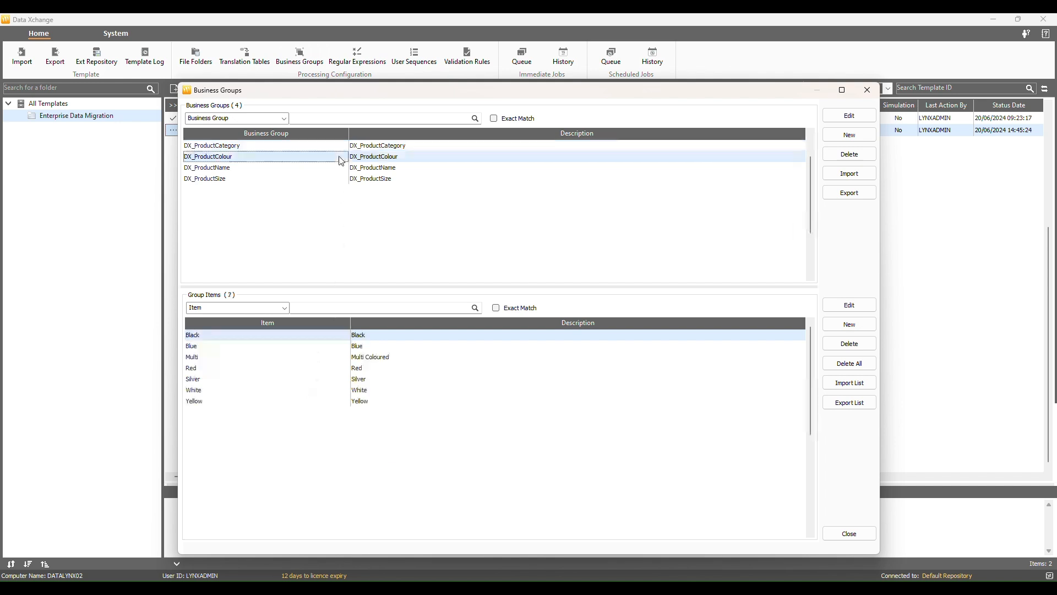
click(338, 172)
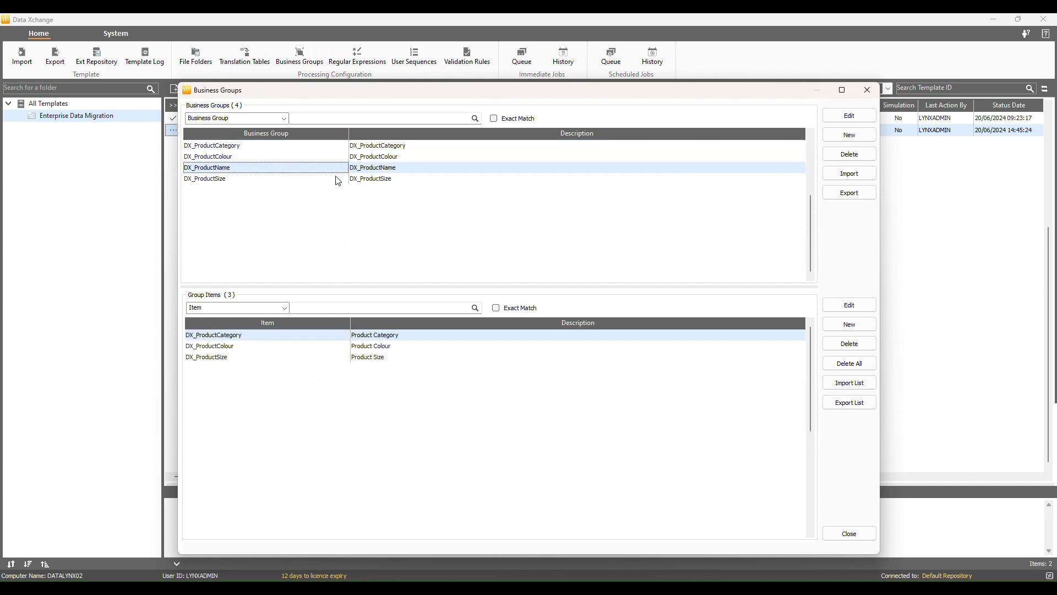
click(338, 179)
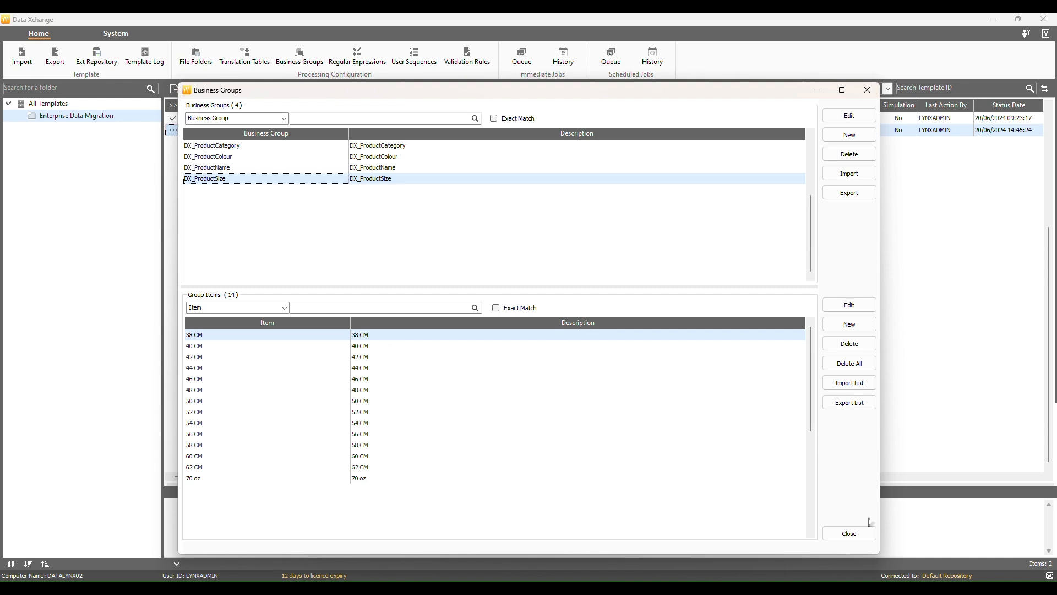
click(862, 536)
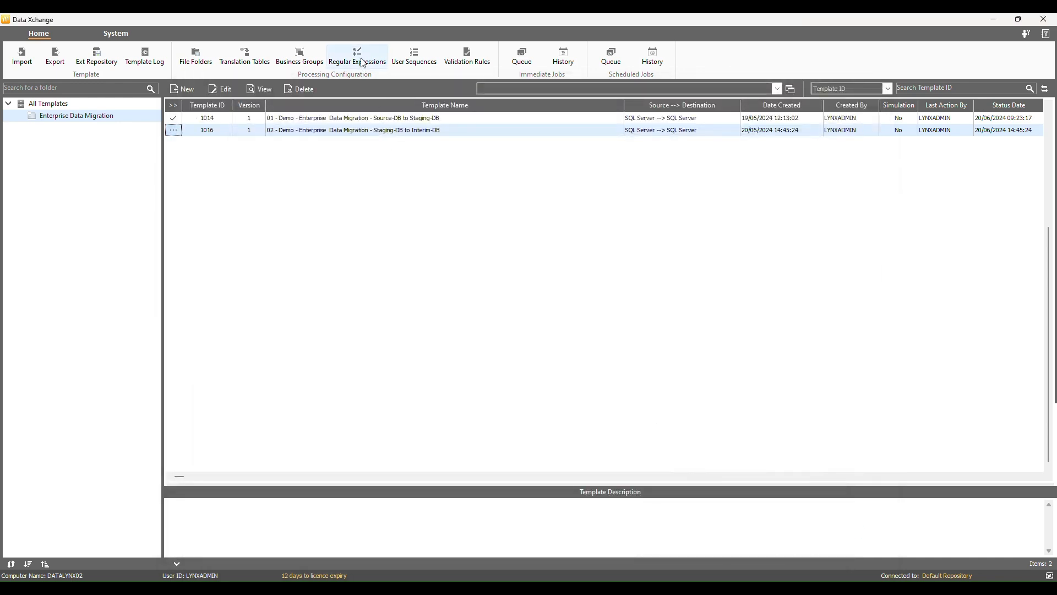
- Browse the patterns of ASCII, classification, integer, marital status, name, postcode, CR/LF/tab and space cleansing tables
click(358, 55)
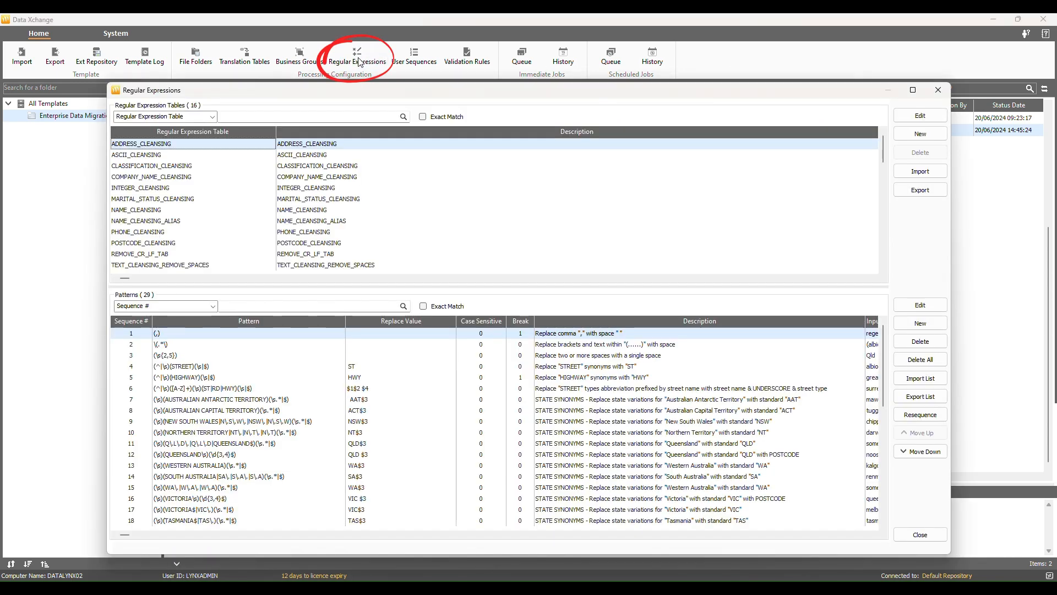
click(254, 156)
click(245, 166)
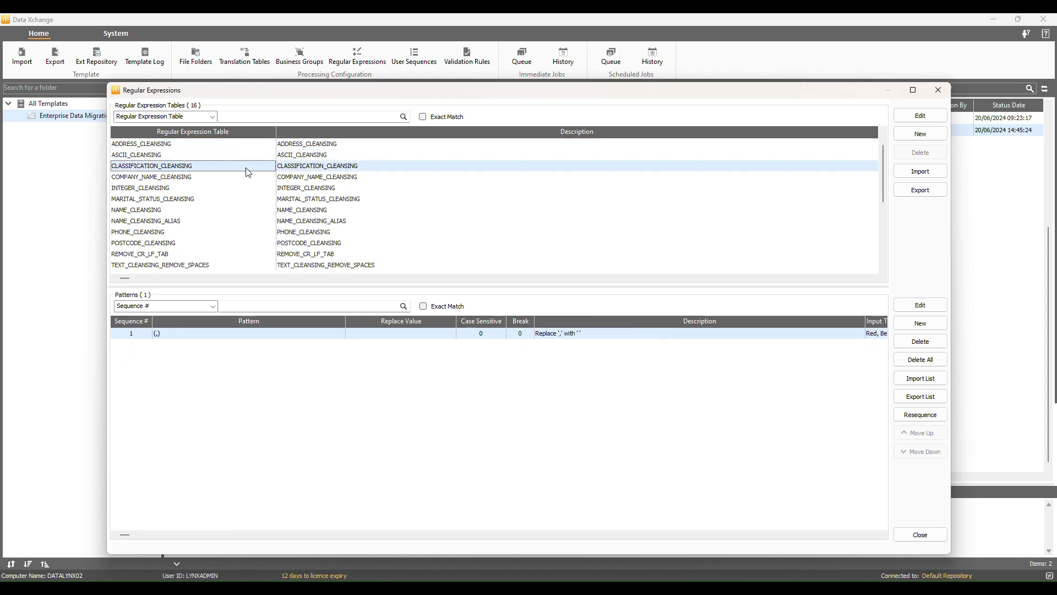
click(237, 188)
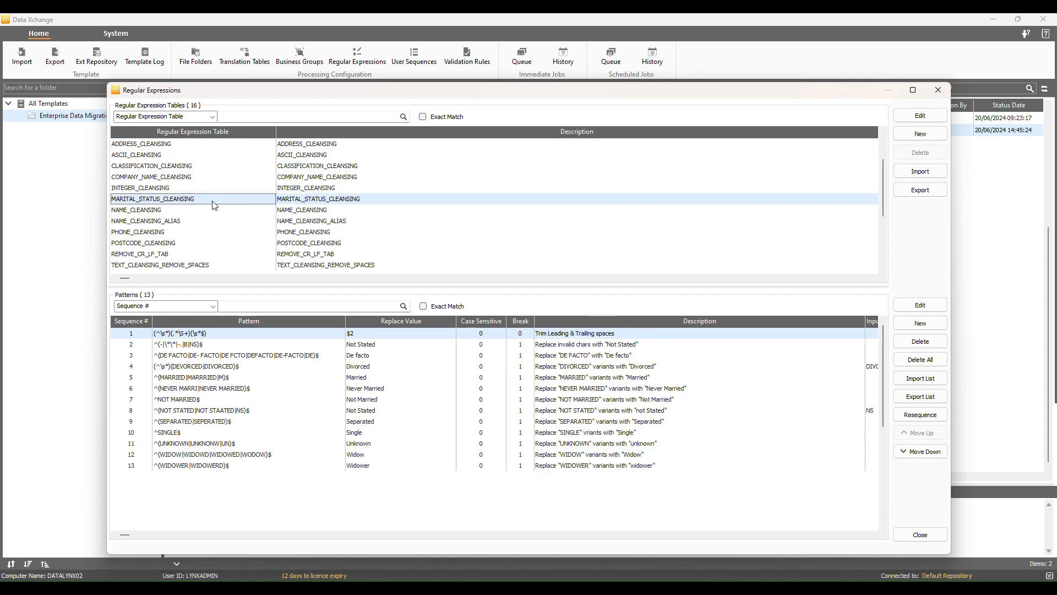
click(214, 201)
click(205, 223)
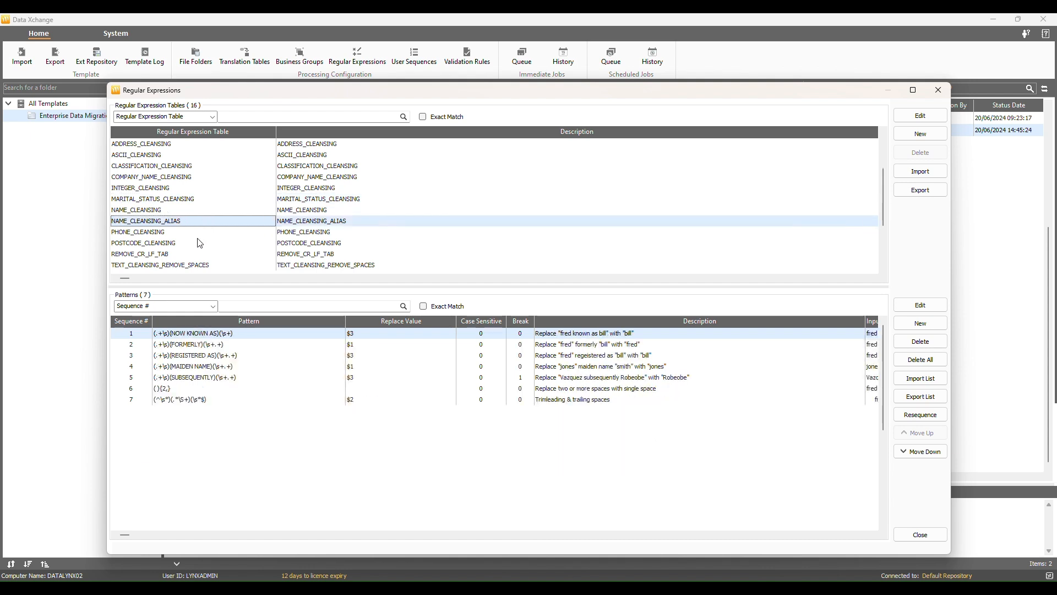
click(198, 243)
click(205, 255)
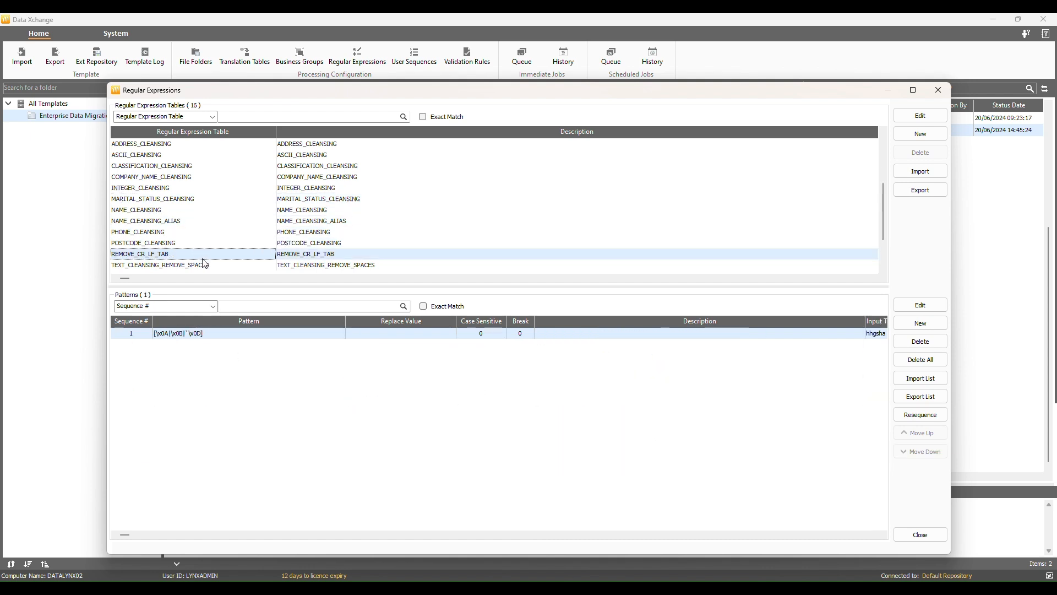
click(204, 266)
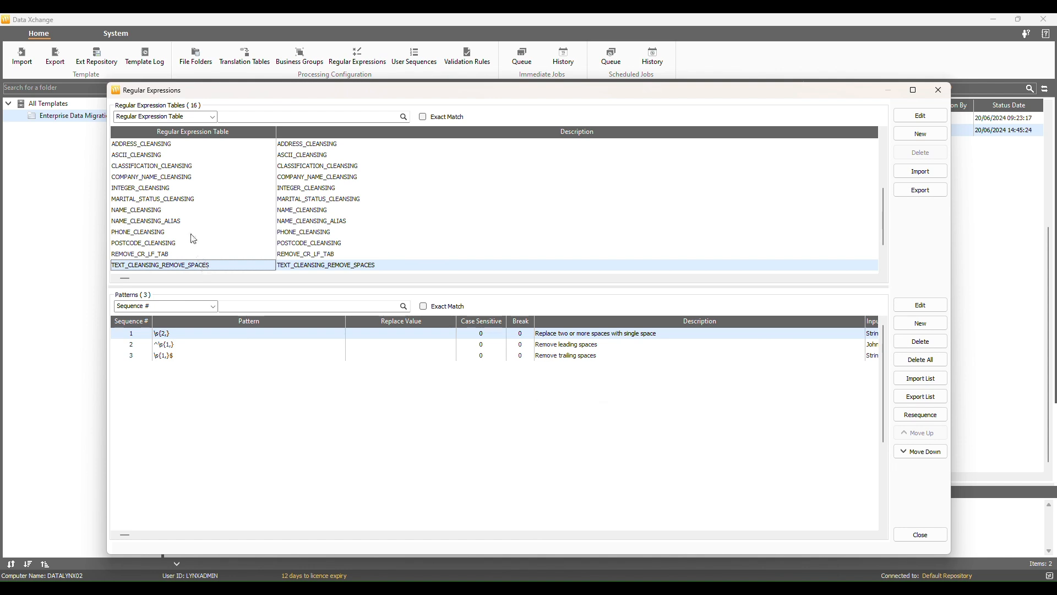
click(921, 535)
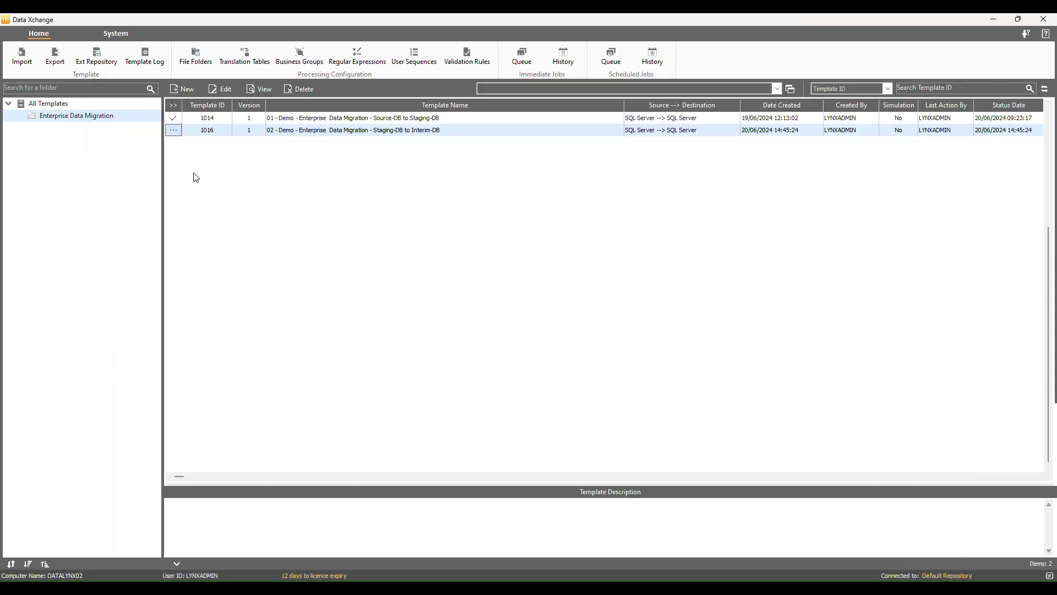
- Generate template 1016's data mapping from the DemoStaging Data Quality template, importing all seven tables
double_click(177, 133)
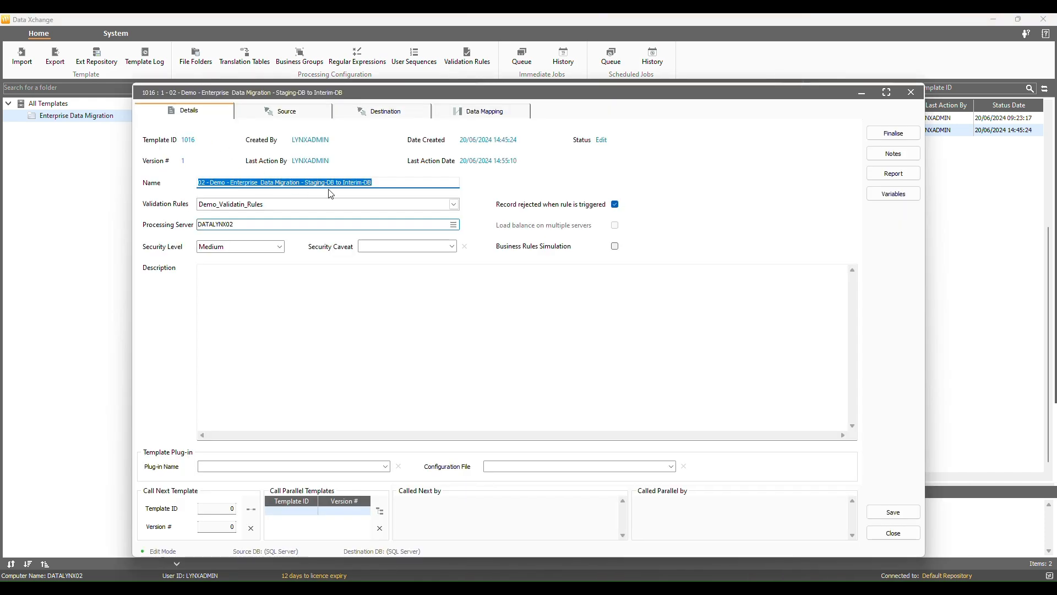
click(487, 112)
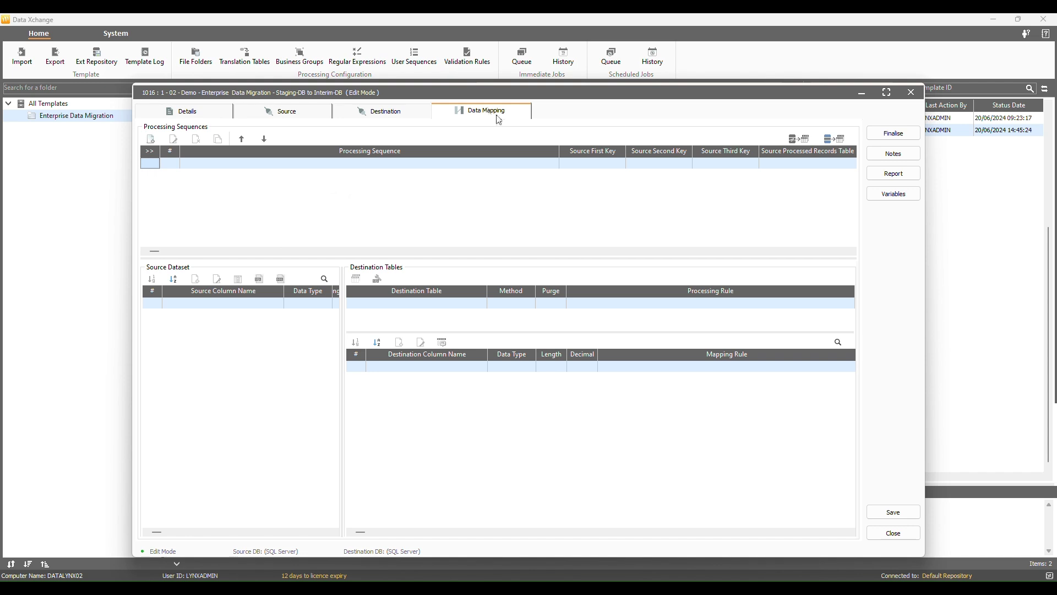
click(808, 139)
click(252, 170)
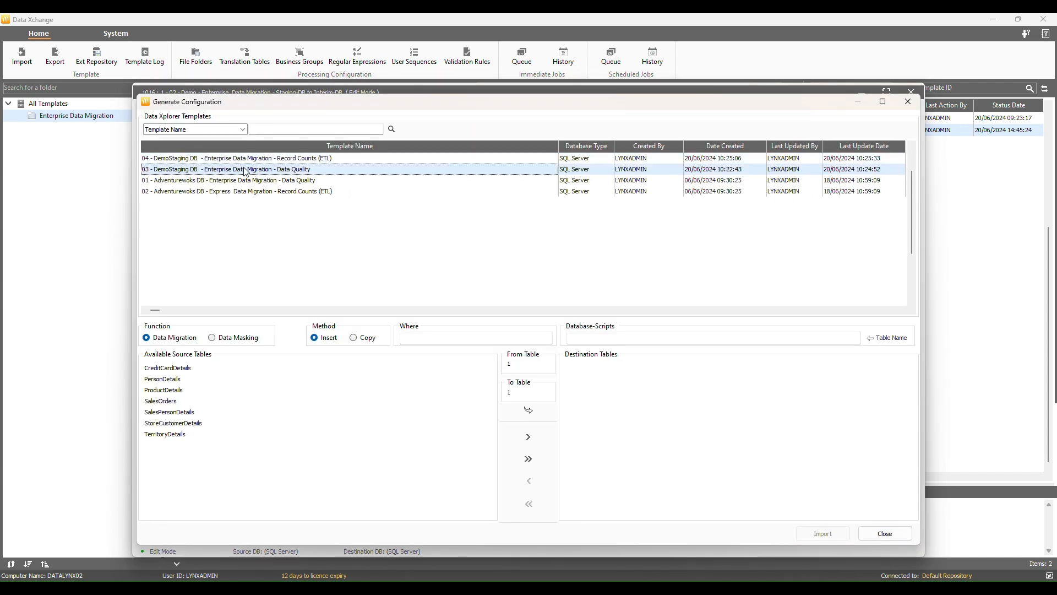
click(526, 461)
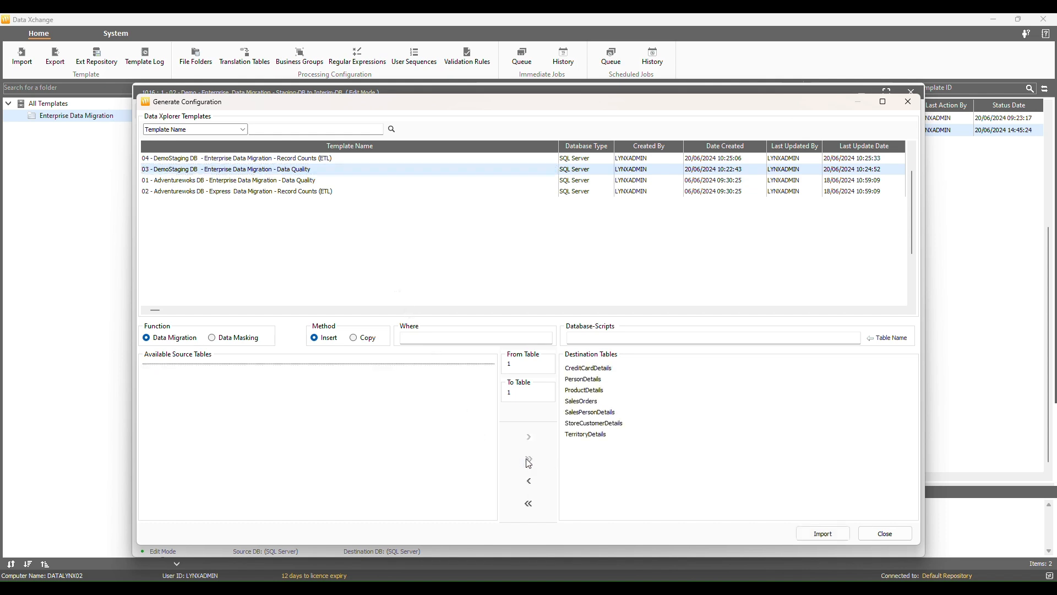
click(817, 533)
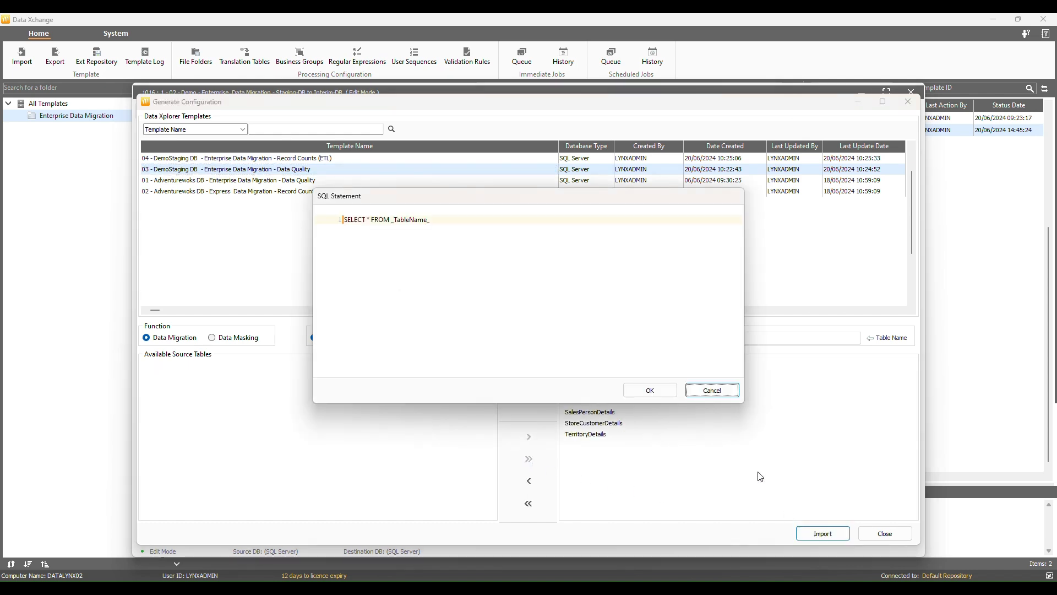
click(649, 391)
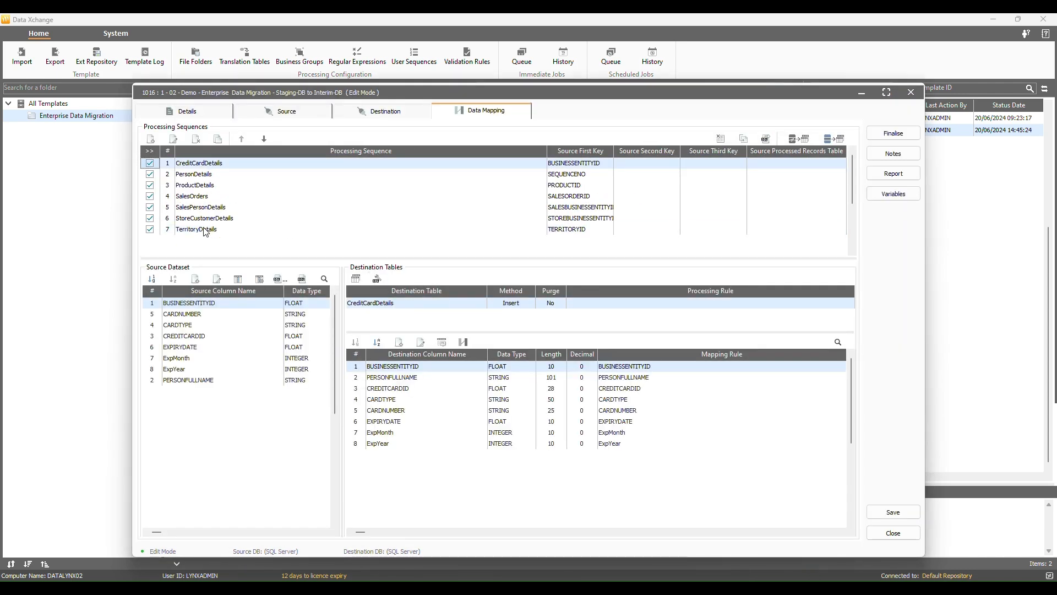
- Review the PersonDetails through TerritoryDetails sequence mappings, ending back on PersonDetails
click(204, 175)
click(205, 186)
click(206, 195)
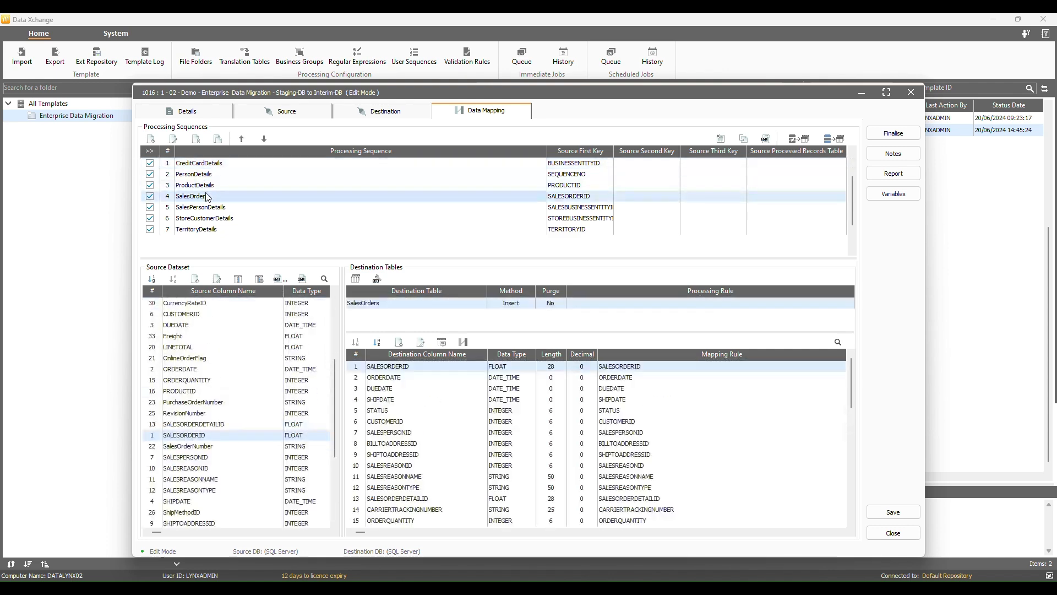
click(208, 207)
click(209, 218)
click(212, 229)
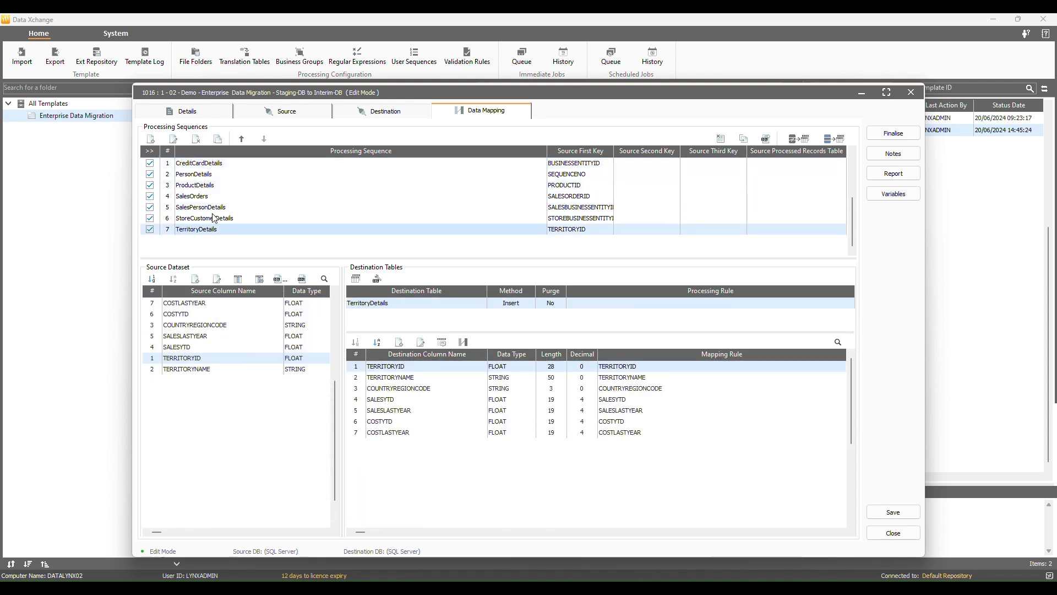
click(208, 174)
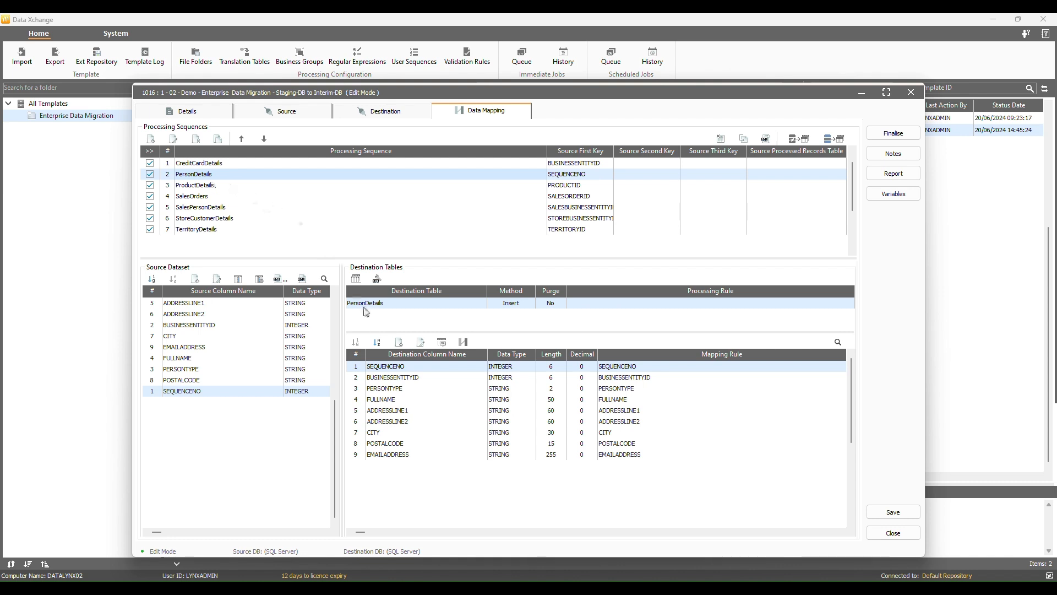
- Replace the PERSONTYPE rule with a Trans() lookup on the DX_PersonType translation table
double_click(402, 388)
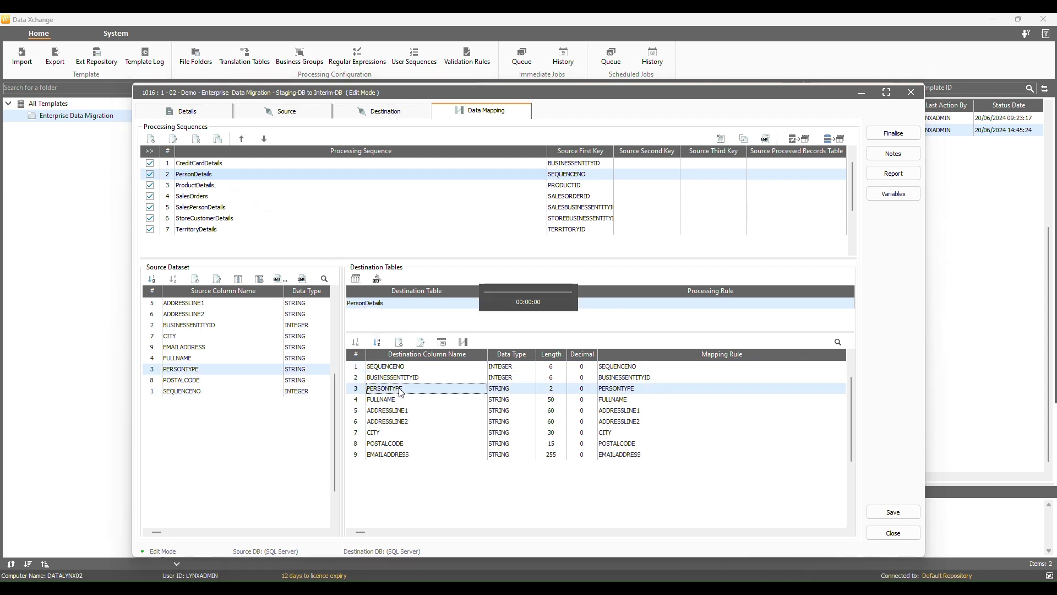
double_click(148, 130)
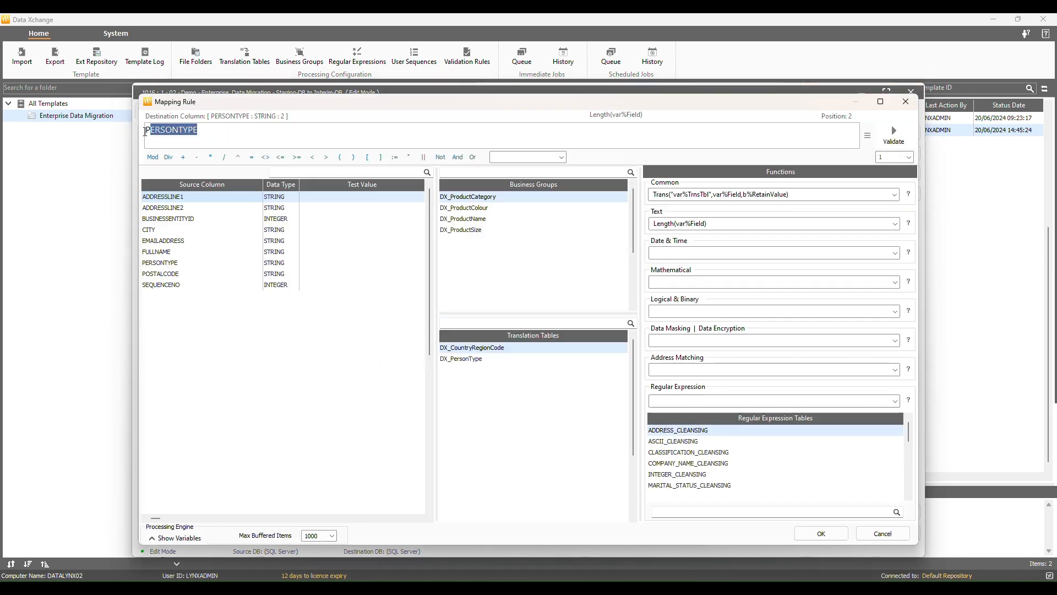
click(174, 262)
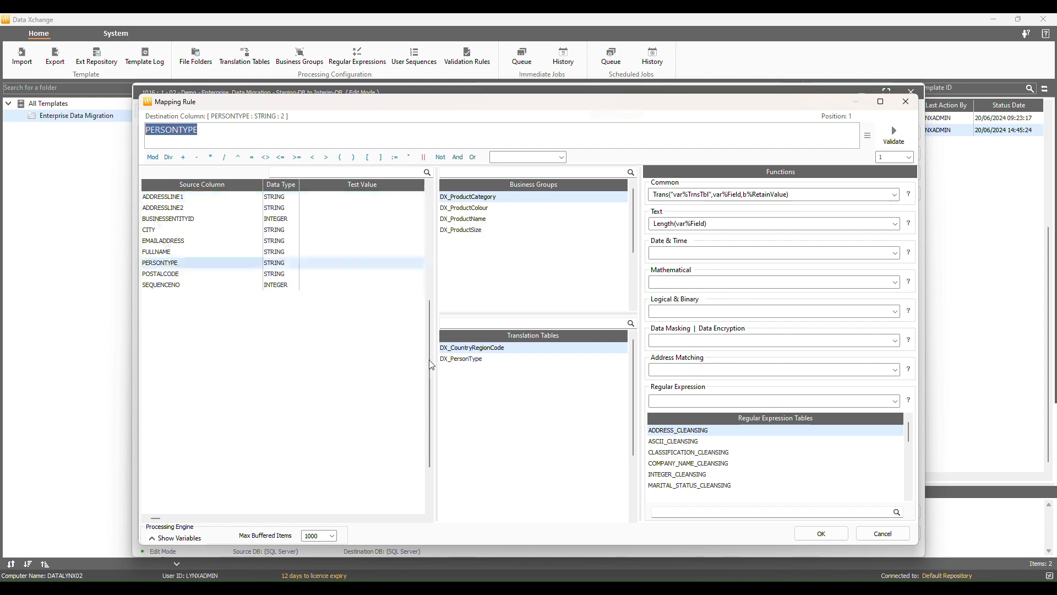
click(487, 360)
click(713, 196)
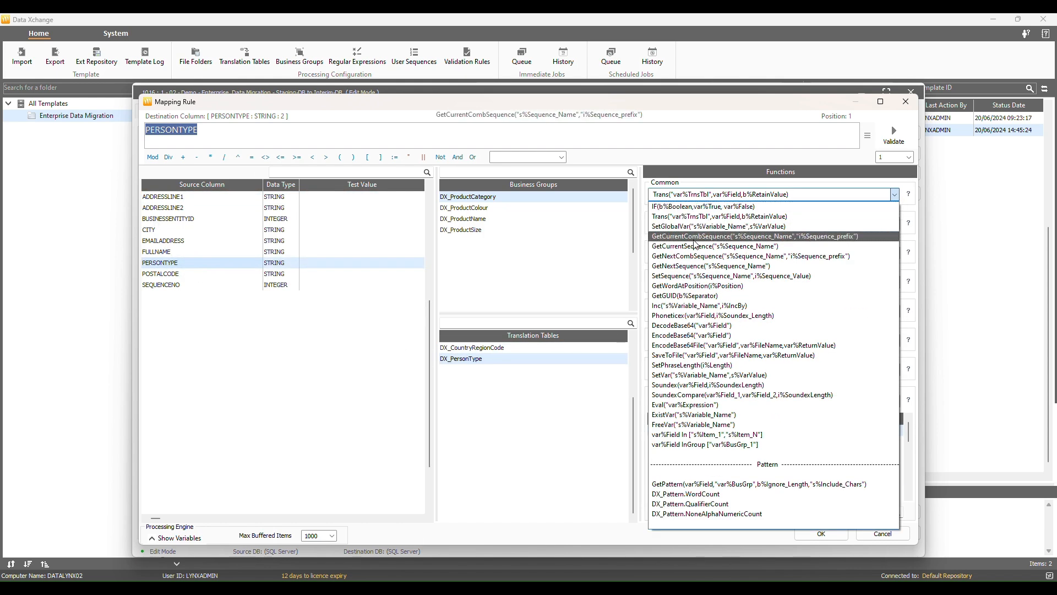
click(693, 216)
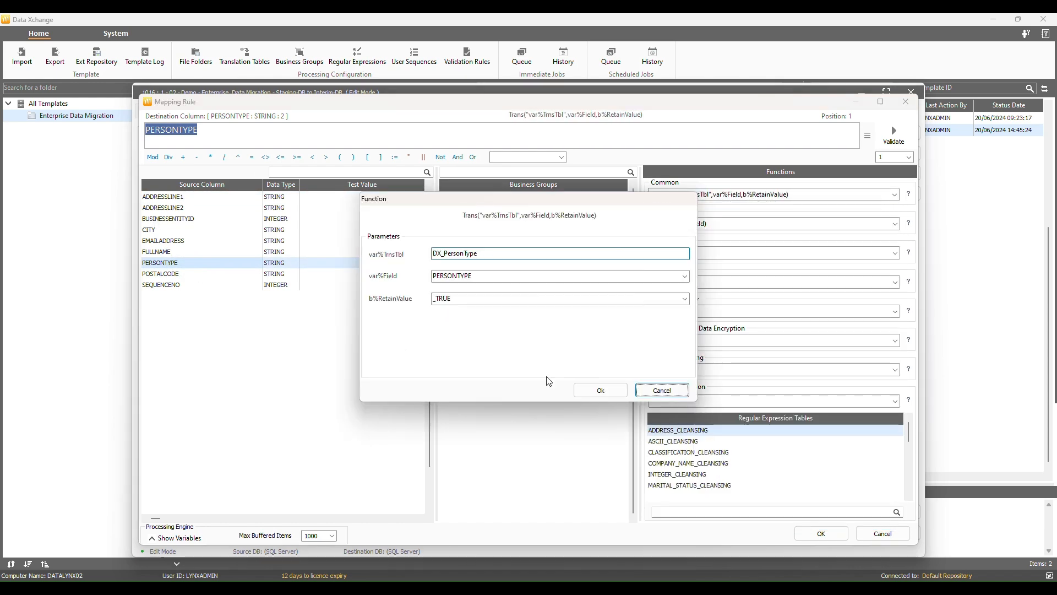
click(606, 390)
- Set PERSONTYPE's test value to EM, validate the translation, and save the rule
right_click(204, 265)
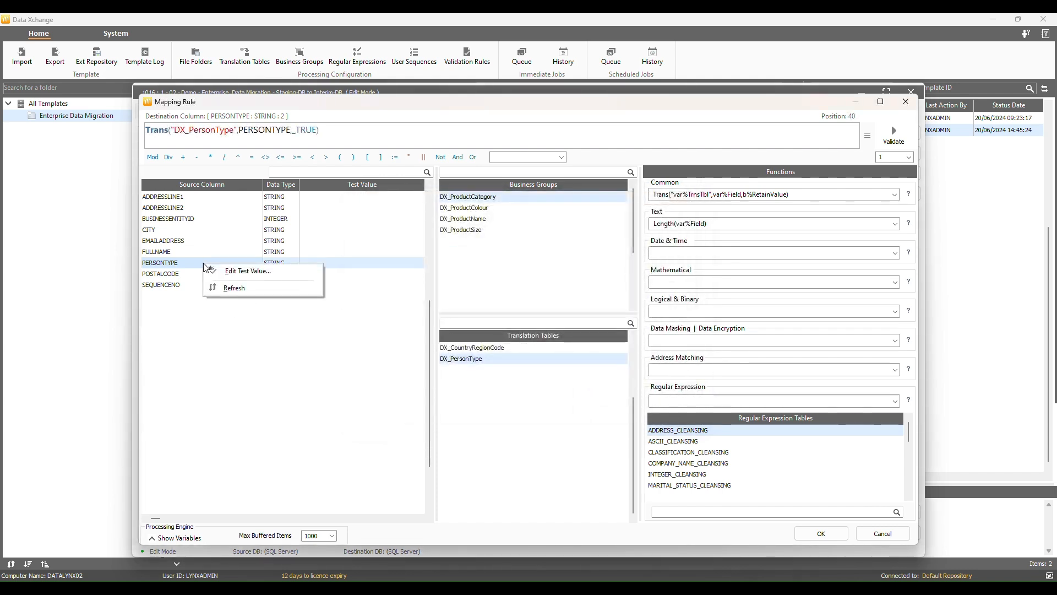
click(234, 271)
click(414, 220)
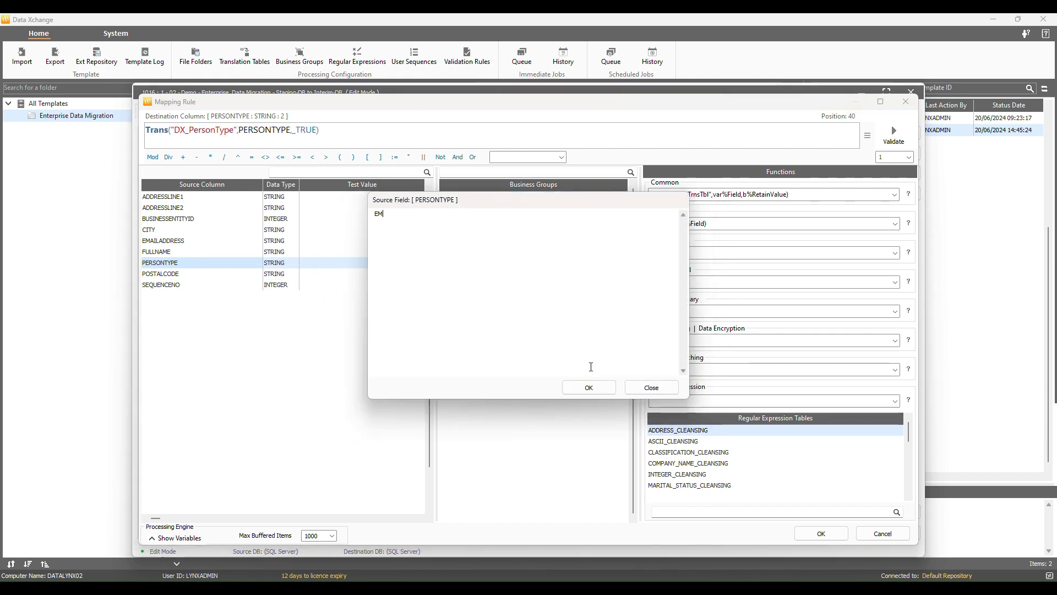
text(EM)
click(589, 388)
click(892, 135)
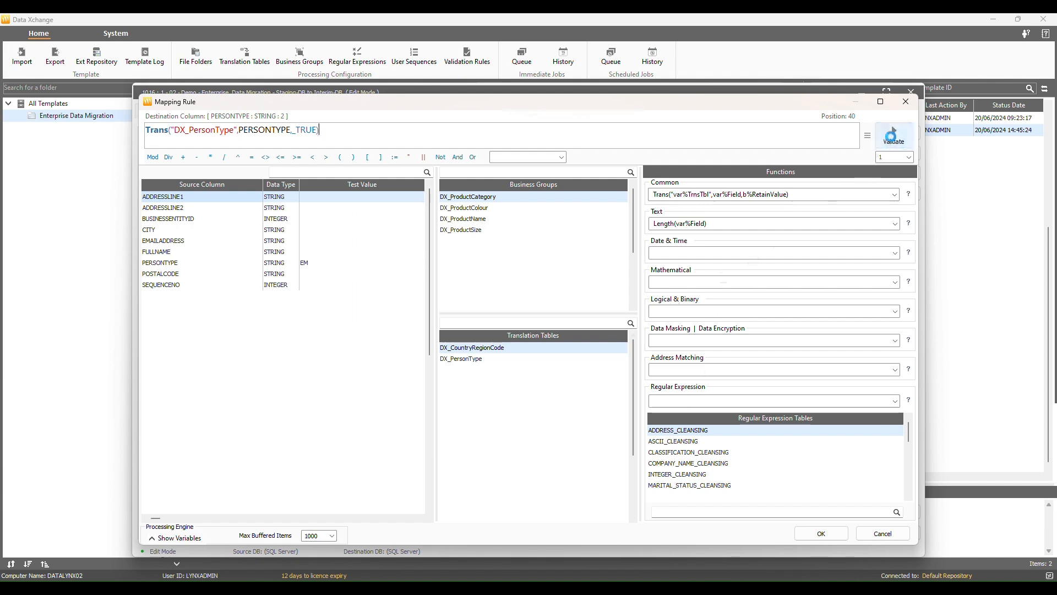
click(653, 365)
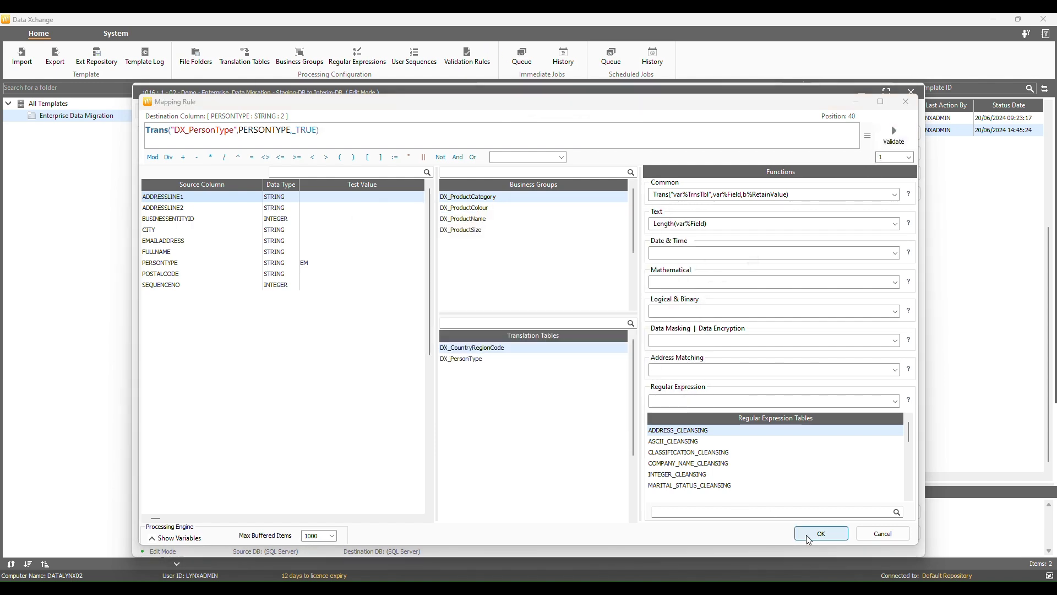
click(808, 538)
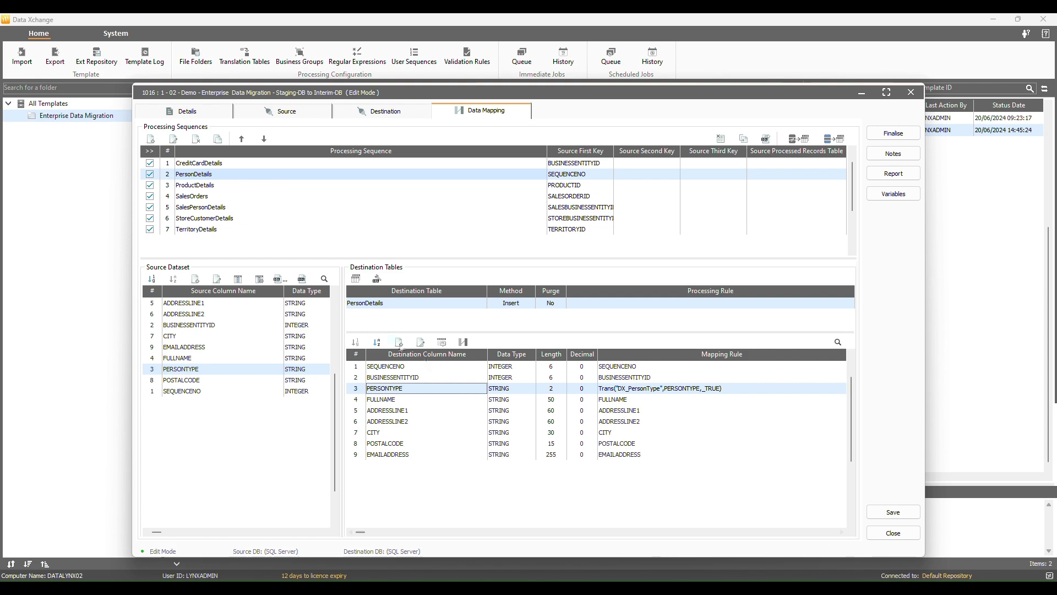
click(215, 229)
- Replace the COUNTRYREGIONCODE rule with a Trans() lookup on DX_CountryRegionCode
click(422, 390)
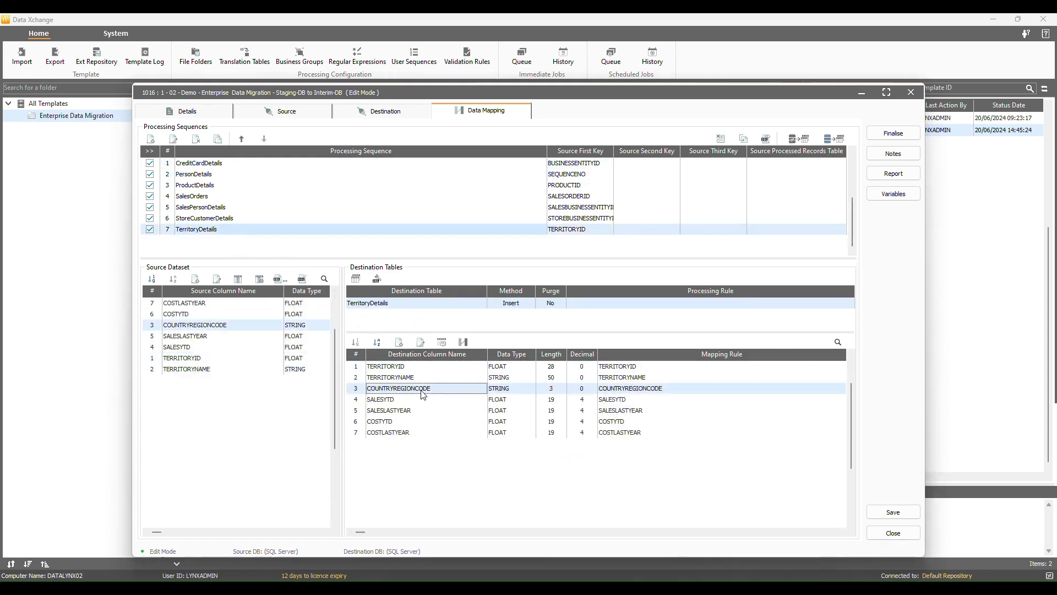
double_click(429, 391)
drag(240, 130, 112, 138)
click(202, 220)
click(739, 197)
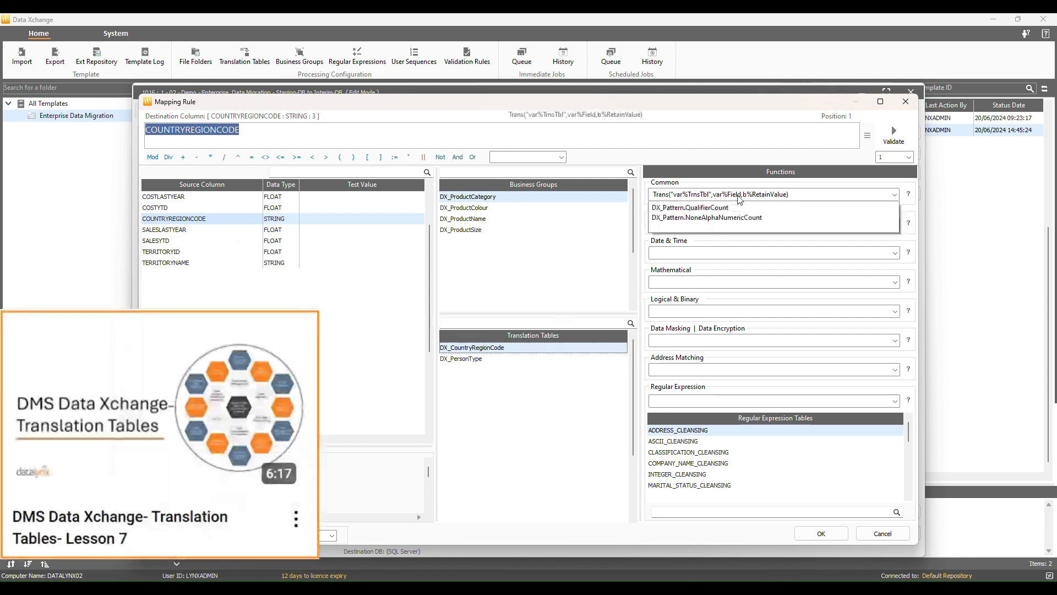
click(688, 217)
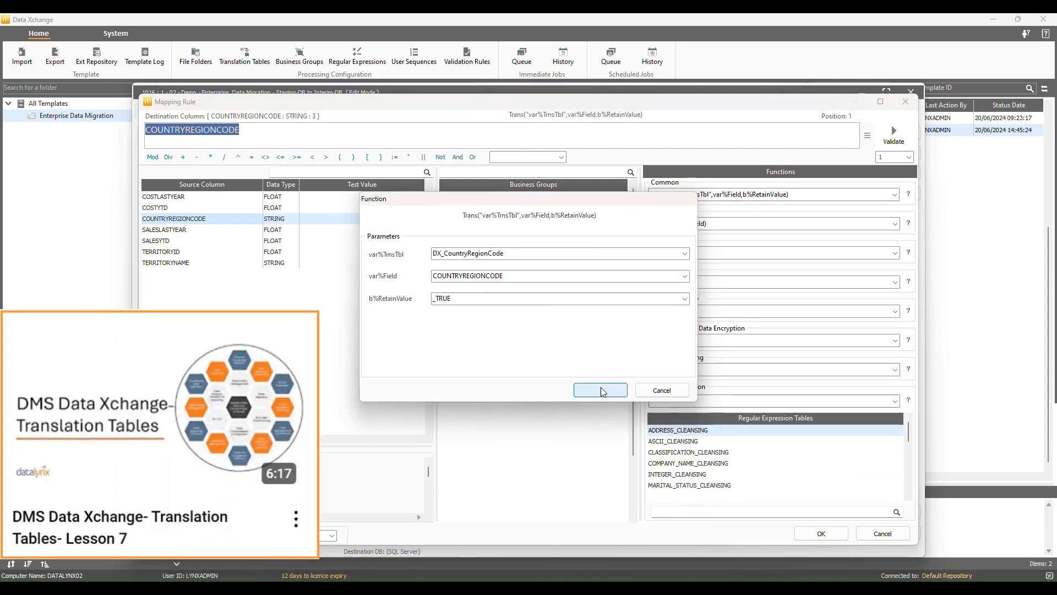
click(602, 391)
- Test COUNTRYREGIONCODE with AU, confirm it translates to Australia, and save the rule
right_click(304, 217)
click(330, 220)
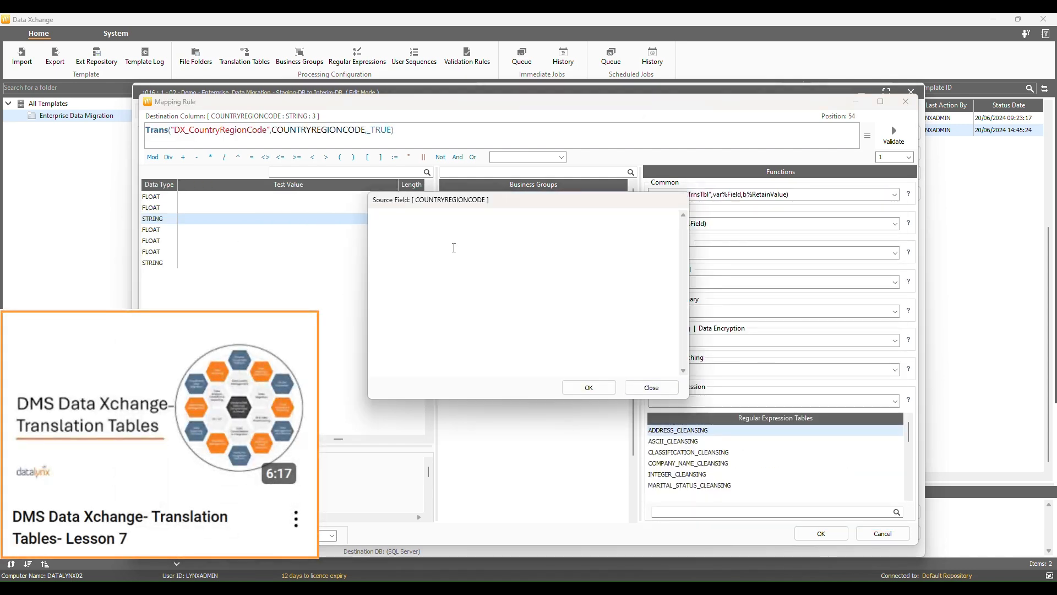
click(587, 391)
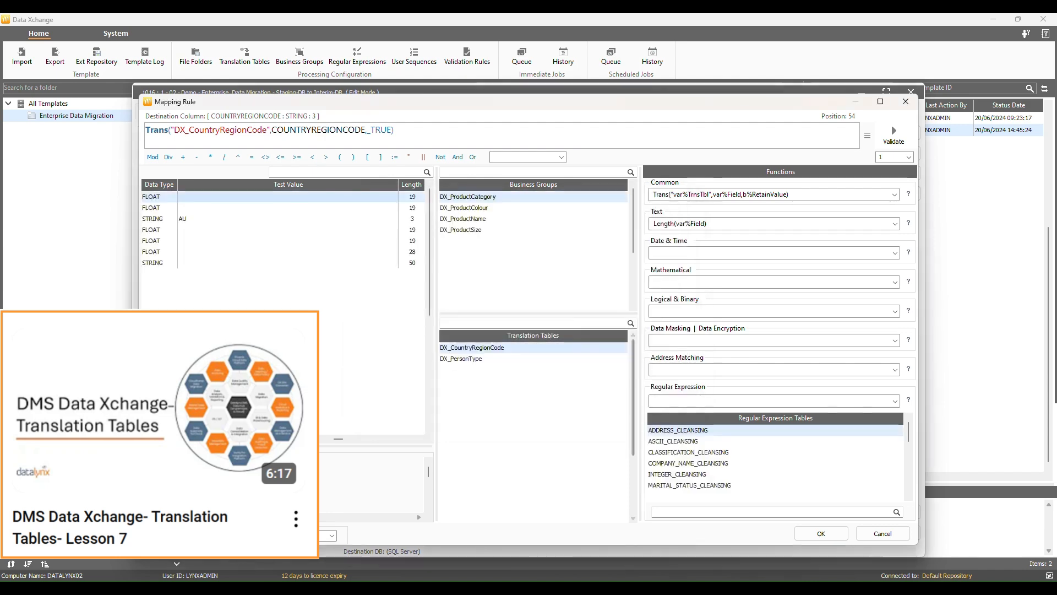
click(895, 134)
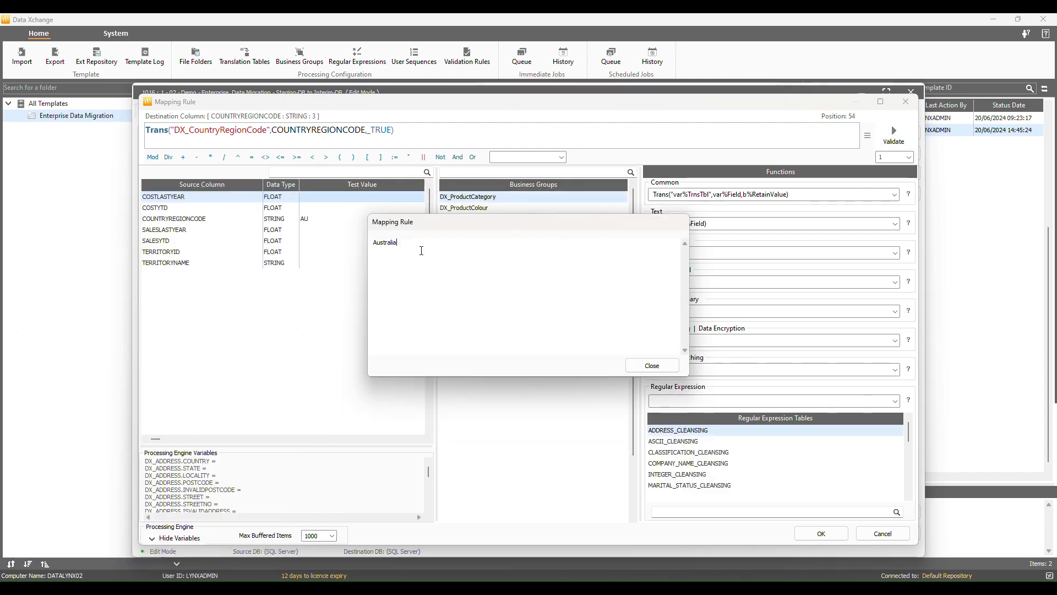
click(652, 366)
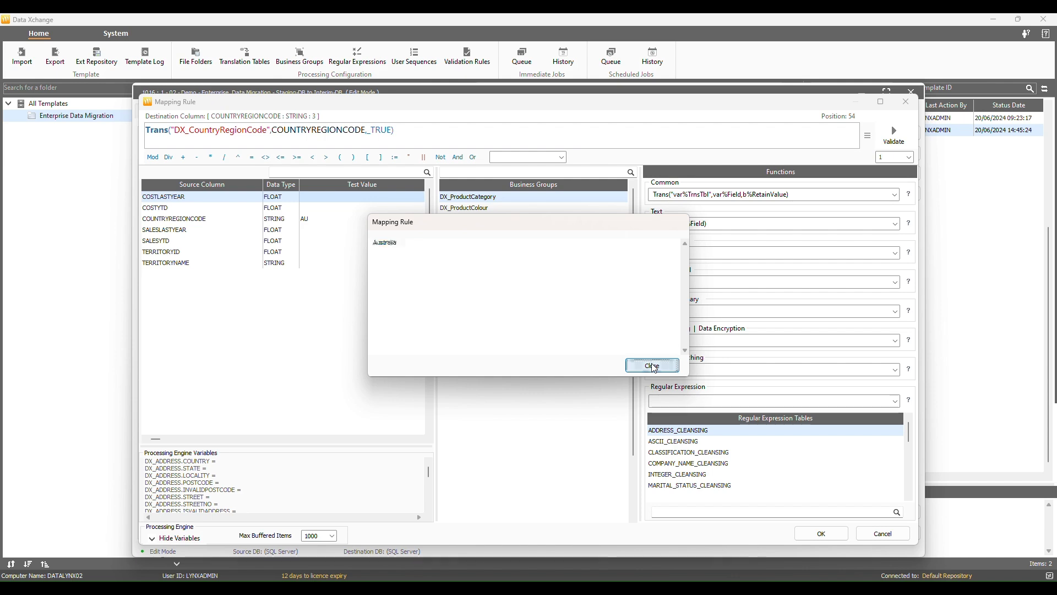
click(841, 538)
click(211, 177)
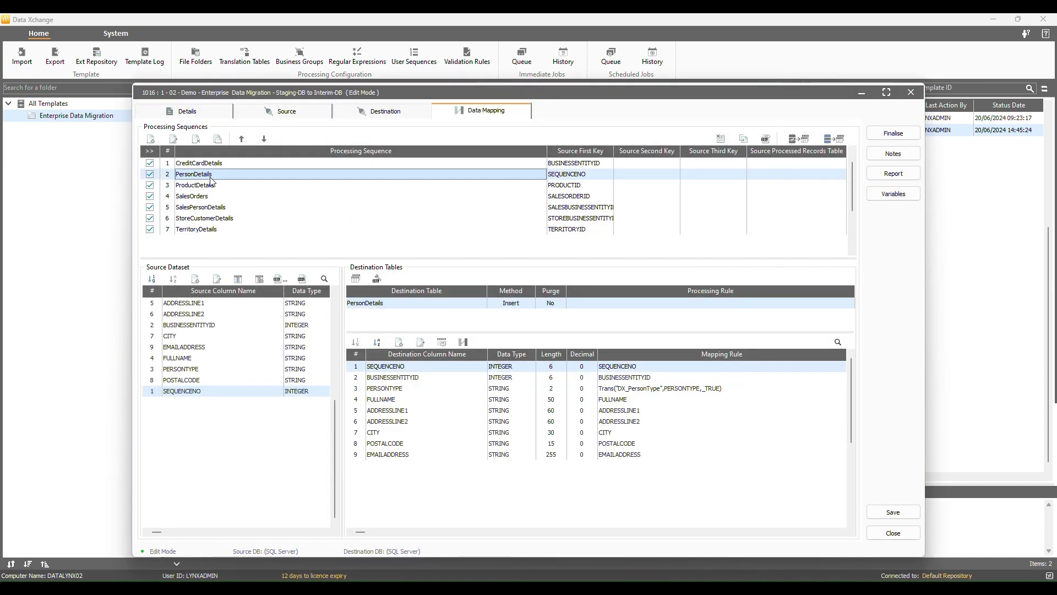
- Replace the FULLNAME expression with Regexp_ReplaceTbl using the ASCII_CLEANSING table
double_click(397, 400)
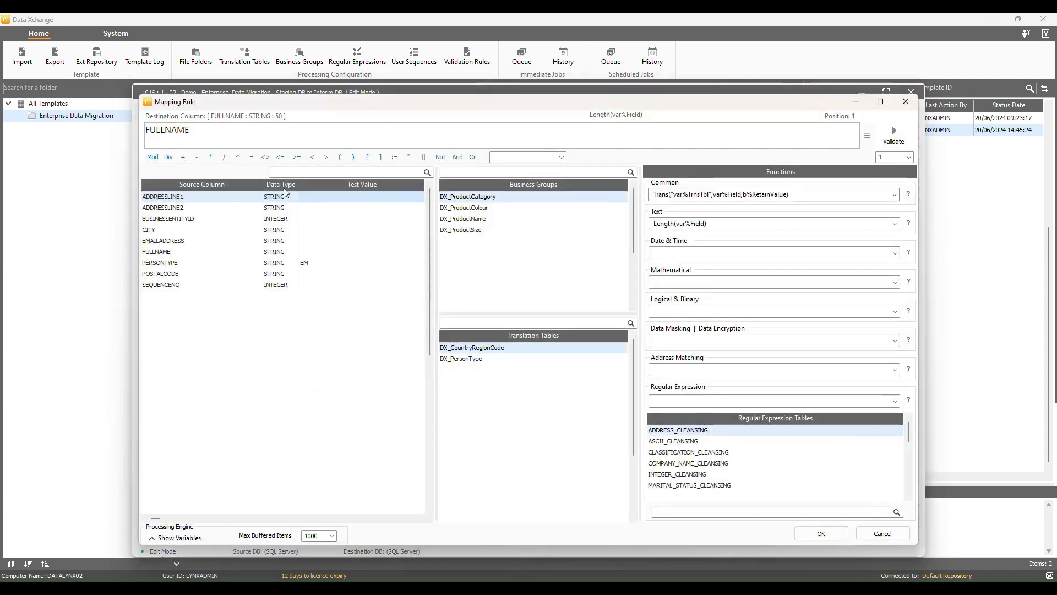
click(165, 251)
double_click(175, 140)
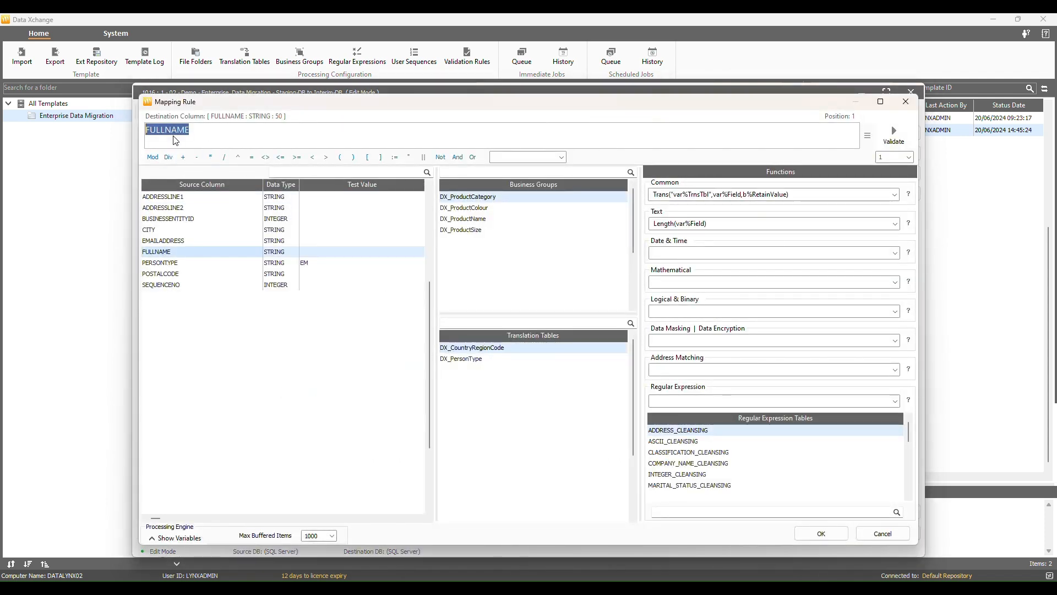
click(176, 538)
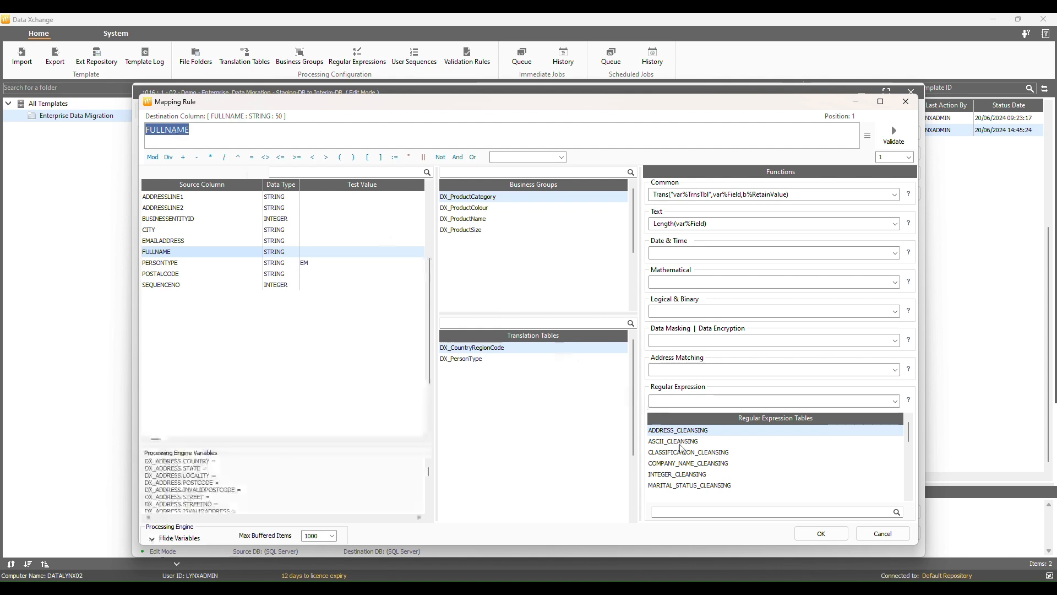
click(681, 442)
click(738, 402)
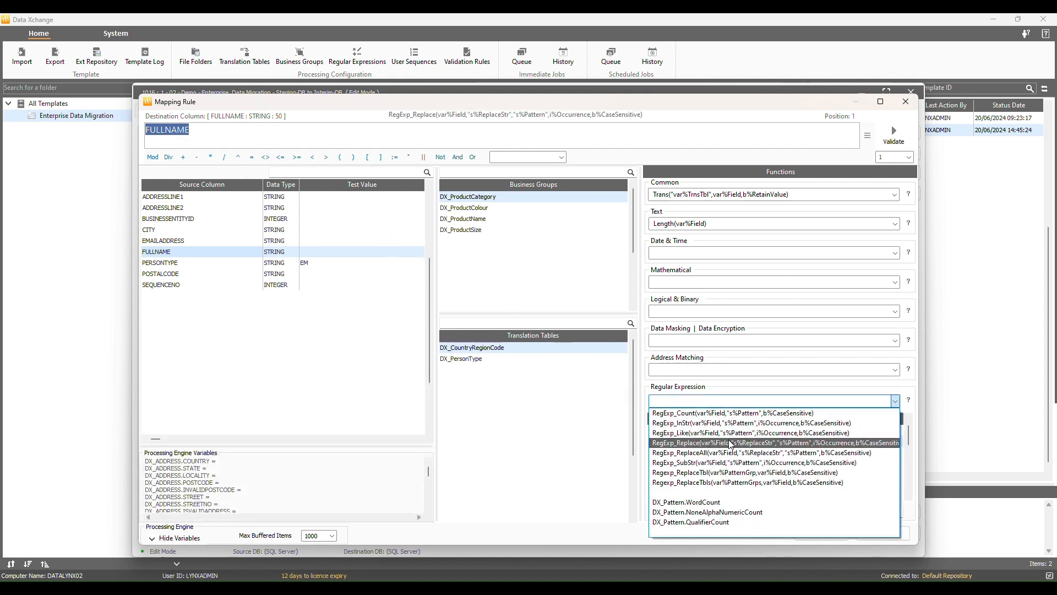
click(727, 472)
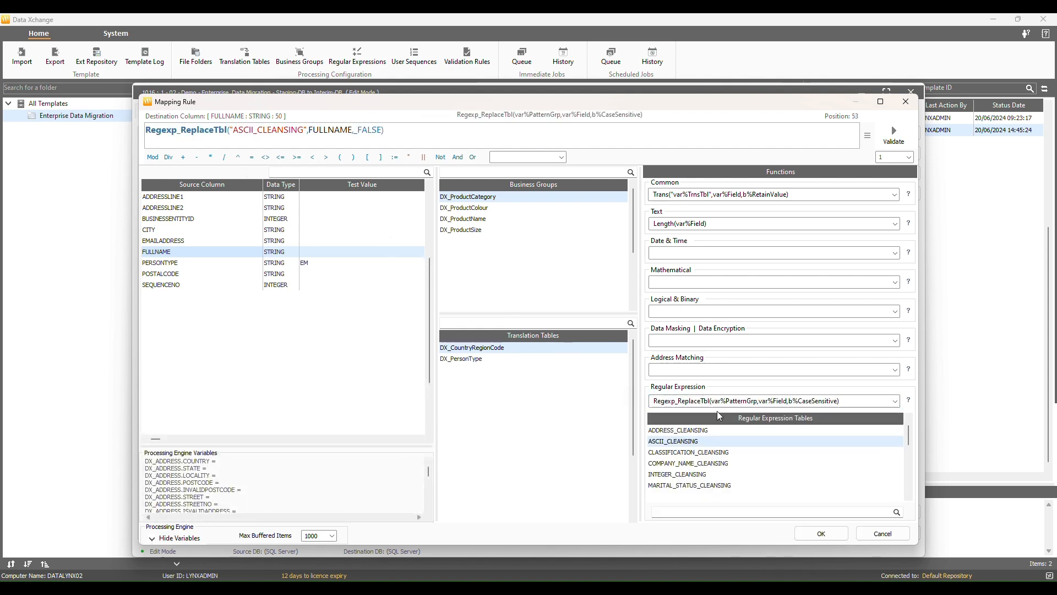
- Test FULLNAME with an accented sample name, validate the cleansed result, and save the rule
right_click(208, 256)
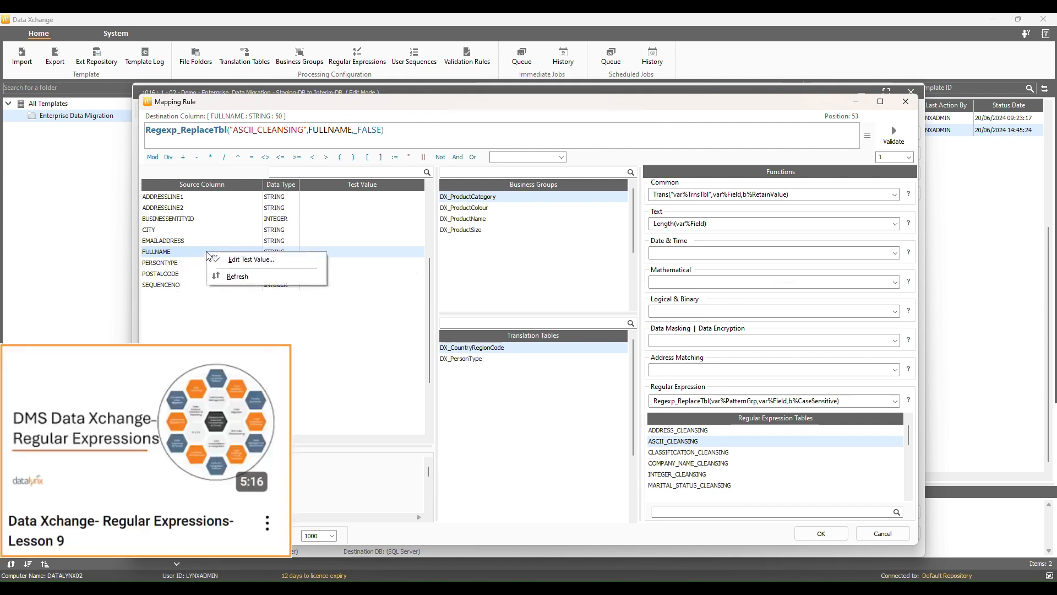
click(249, 260)
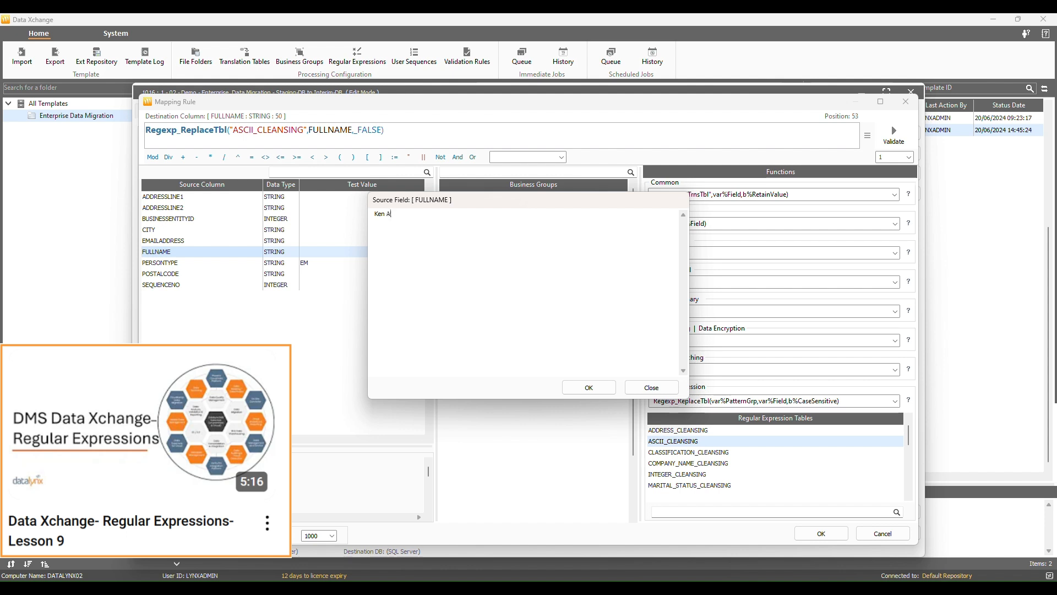
key(alt+Tab)
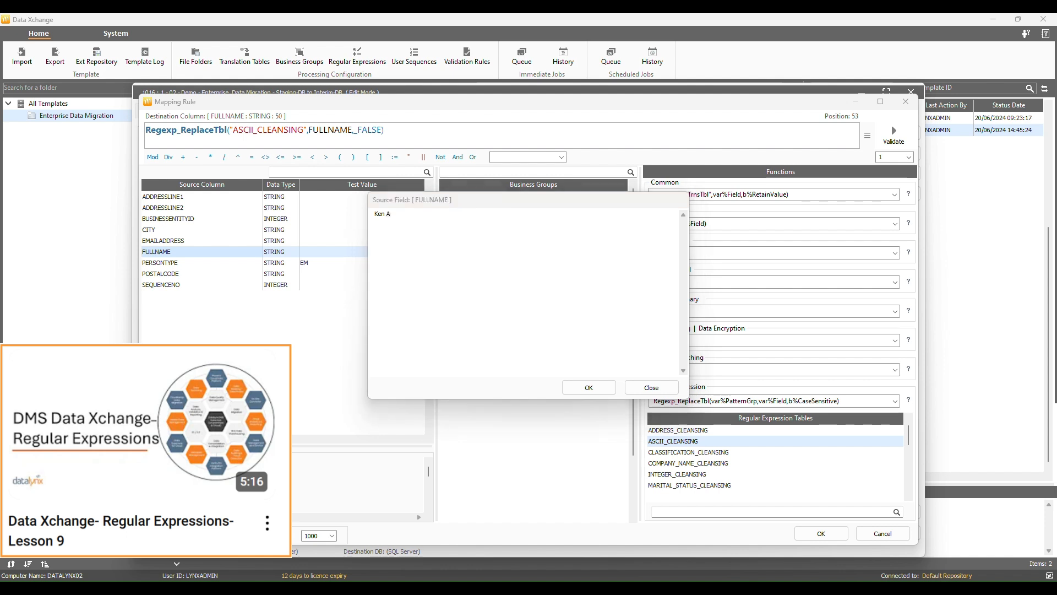
click(393, 267)
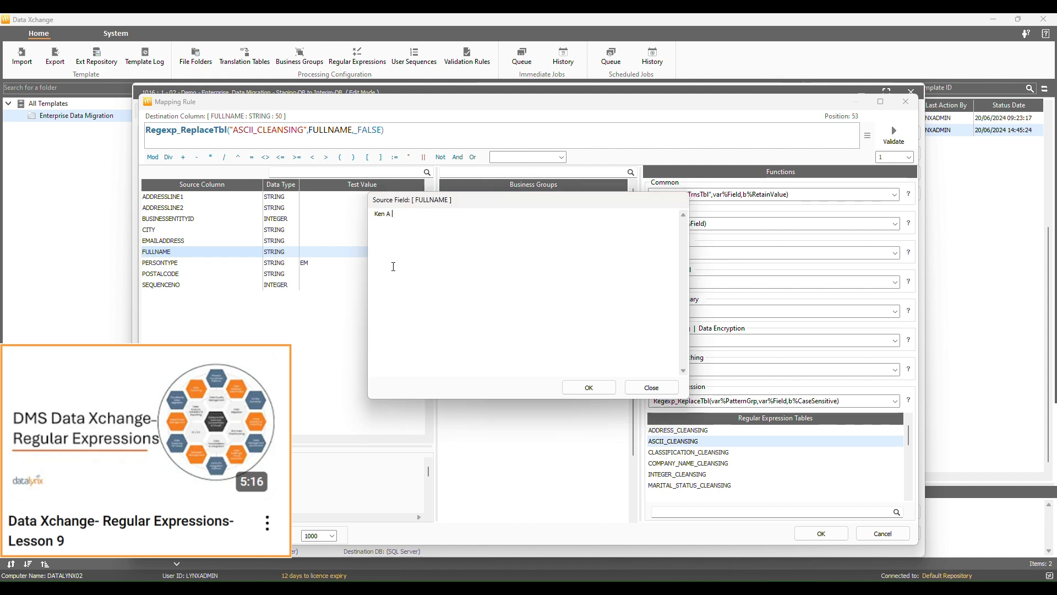
click(589, 386)
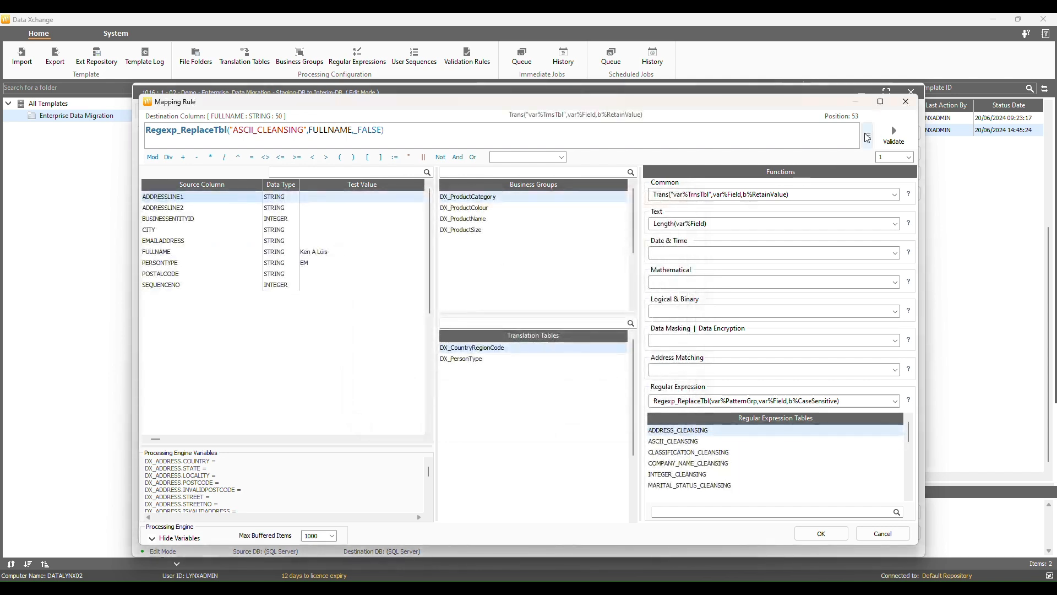
click(894, 135)
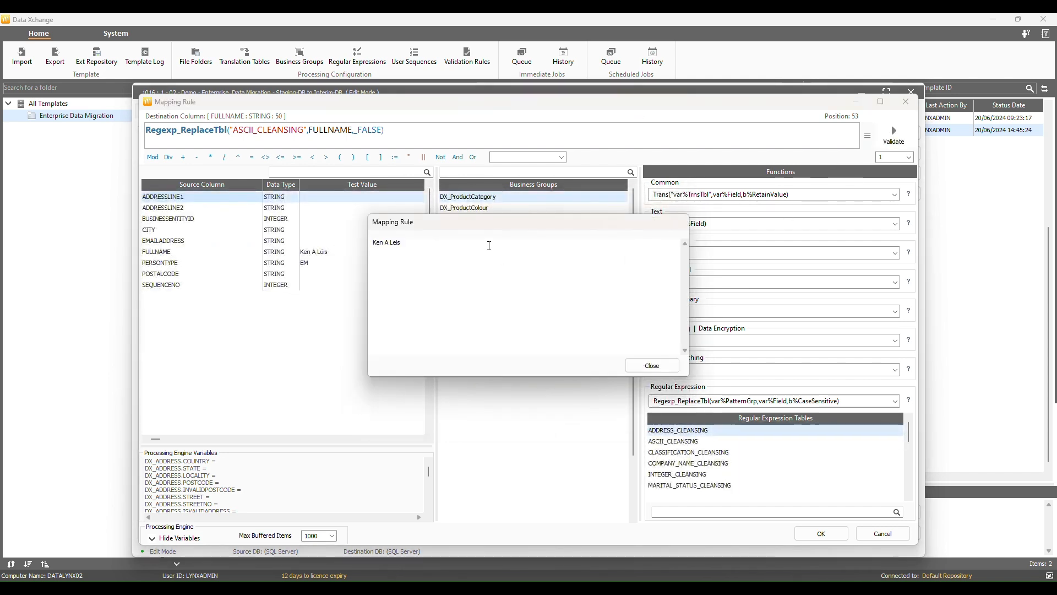
click(652, 365)
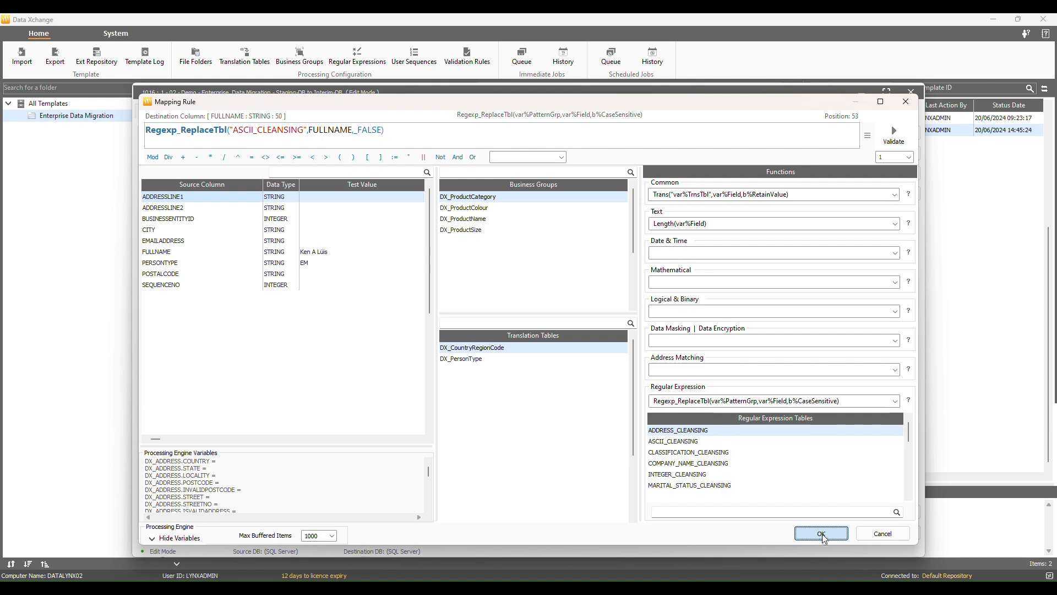
click(821, 533)
click(288, 186)
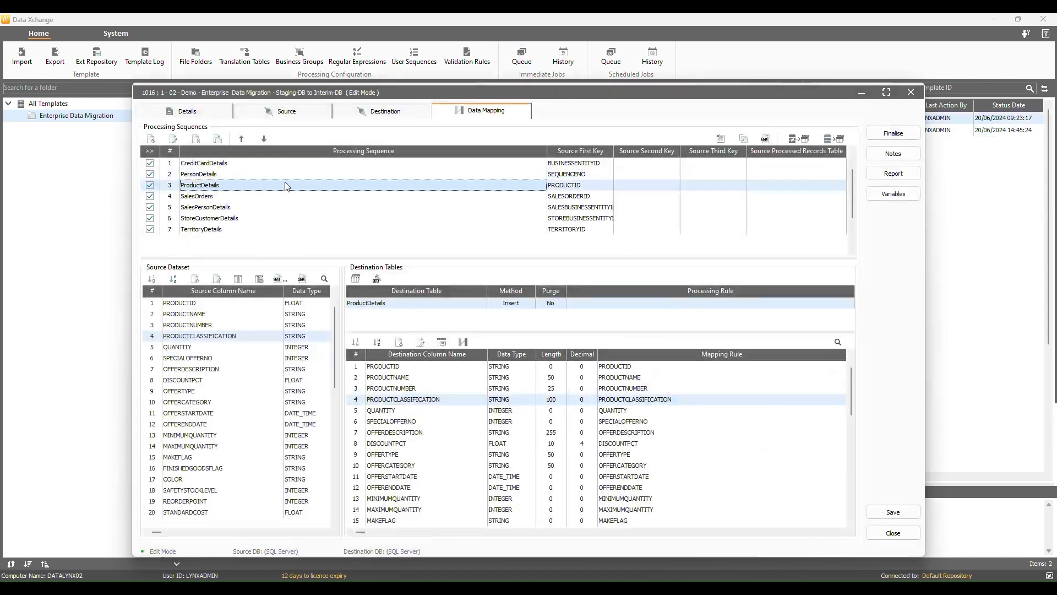
- Clear the PRODUCTCLASSIFICATION rule and set PRODUCTNAME's test value to 'Black Chains 38 CM'
double_click(410, 400)
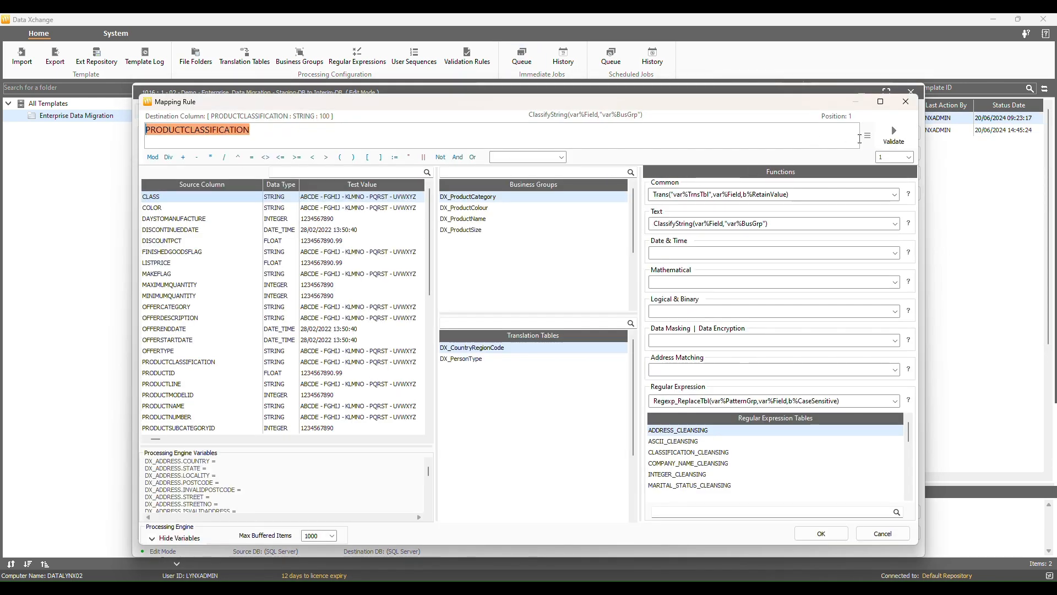
right_click(804, 125)
click(843, 130)
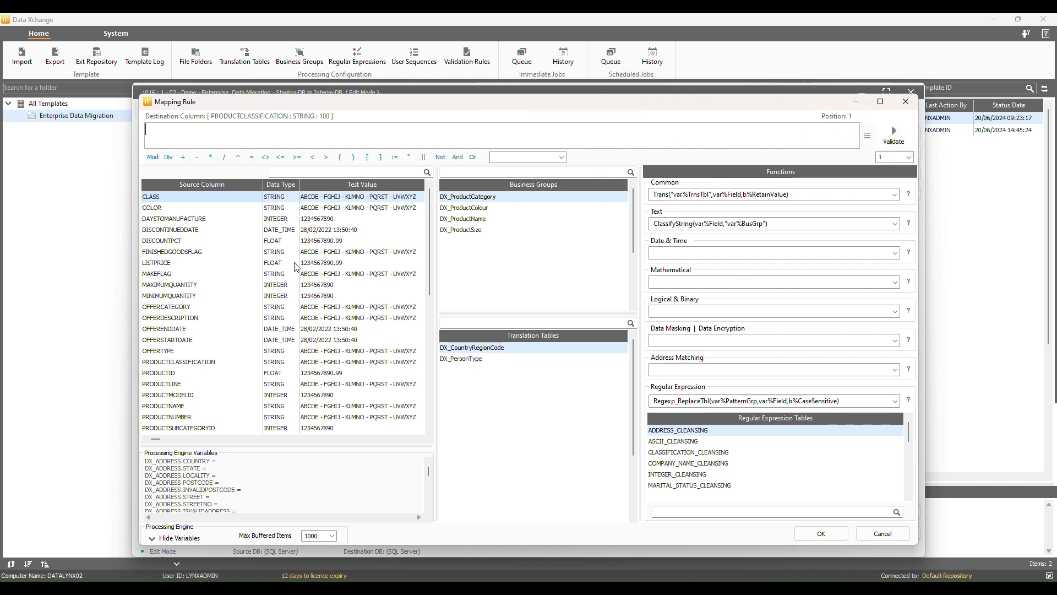
click(184, 410)
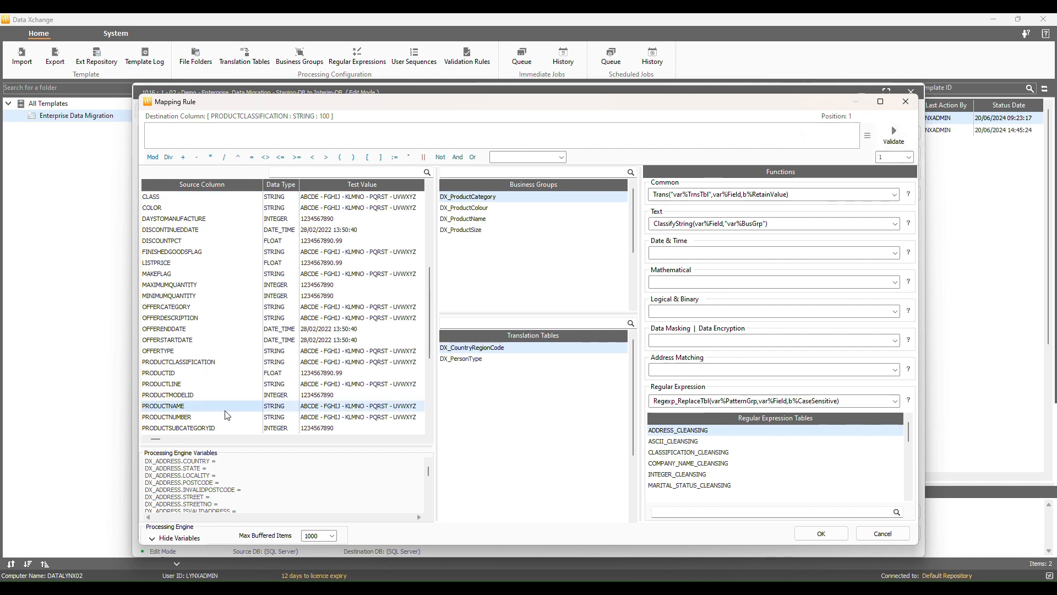
right_click(231, 409)
click(256, 416)
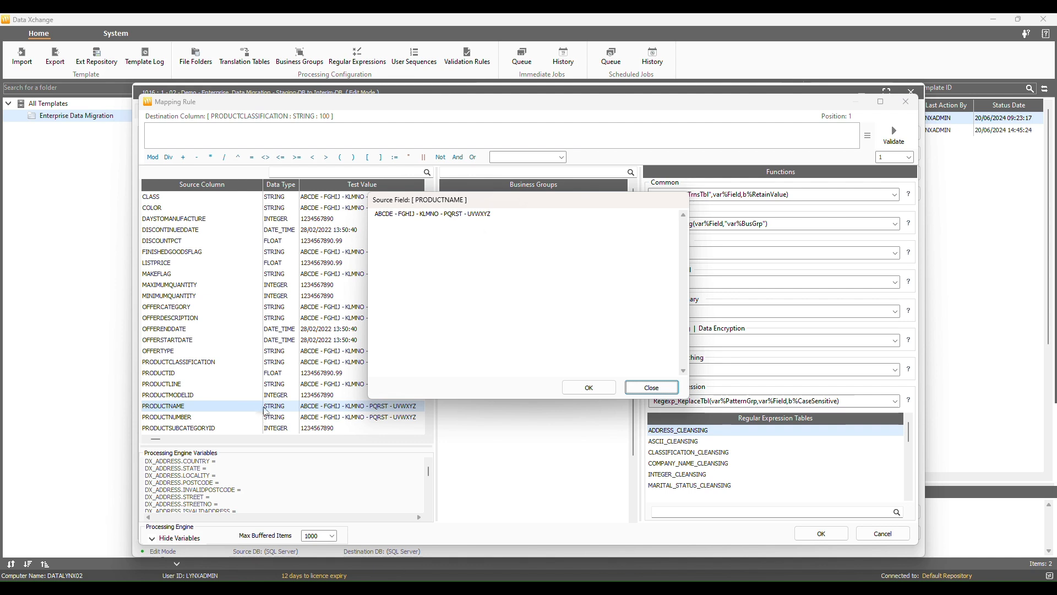
click(485, 291)
key(ctrl+a)
text(B)
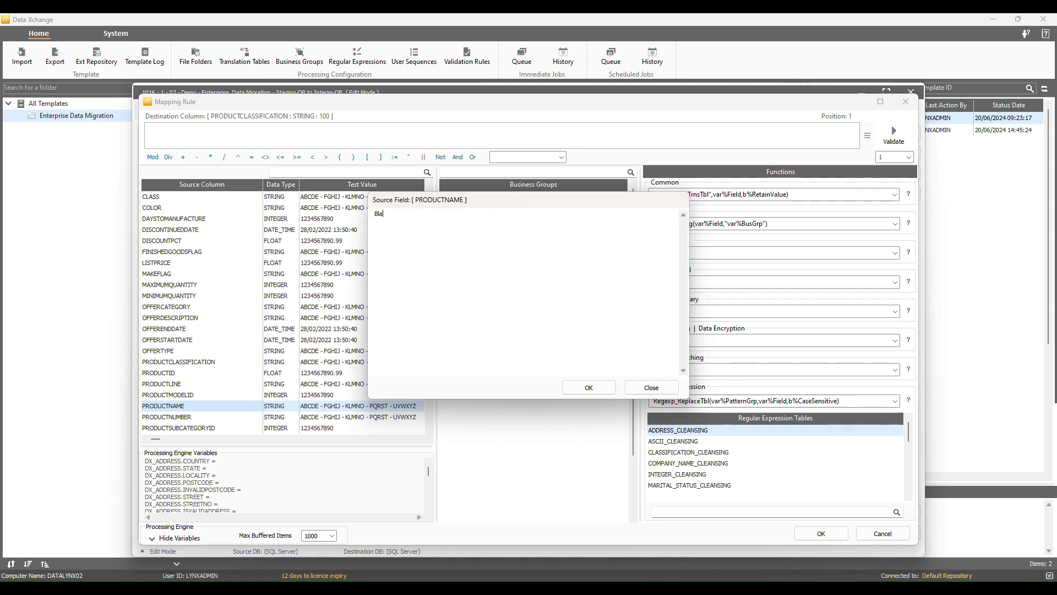
text(lack Chains 38 CM)
click(588, 387)
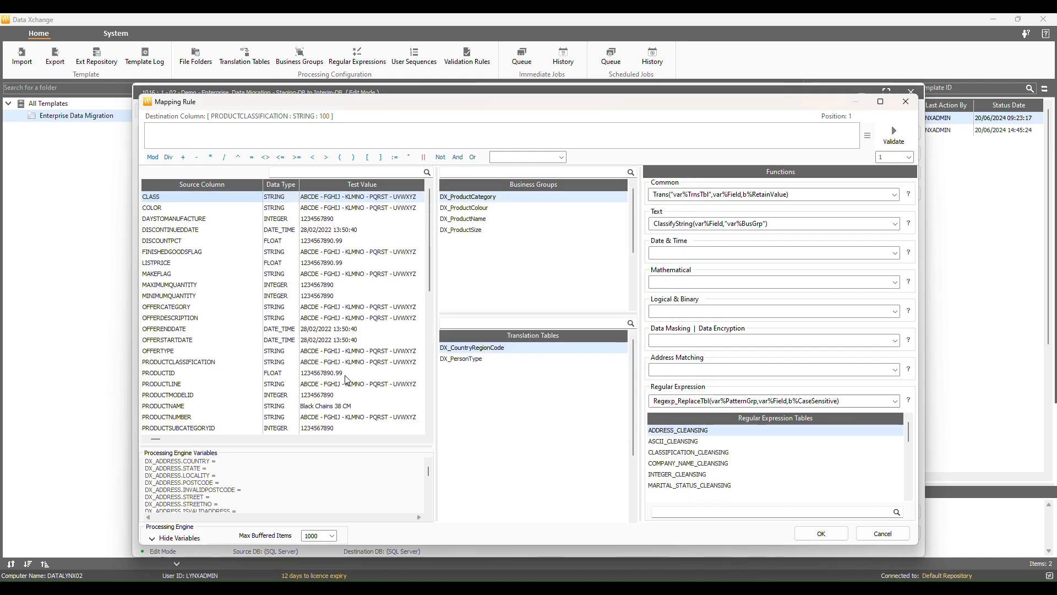
- Insert ClassifyString(PRODUCTNAME,"DX_ProductName"), confirm it yields DX_ProductCategory=Chains, and save
click(190, 407)
click(487, 223)
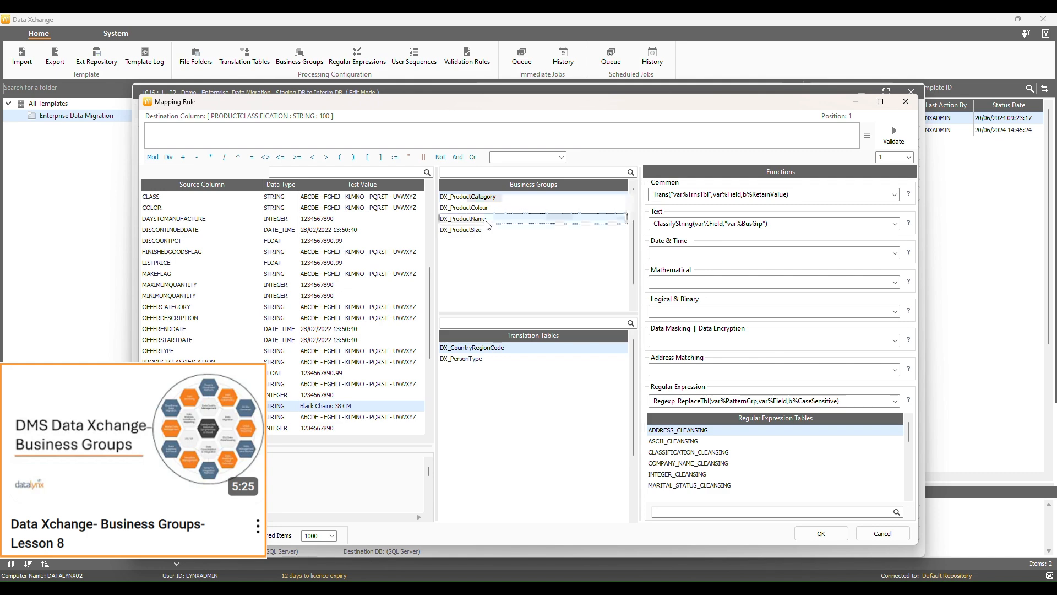
click(683, 224)
click(681, 236)
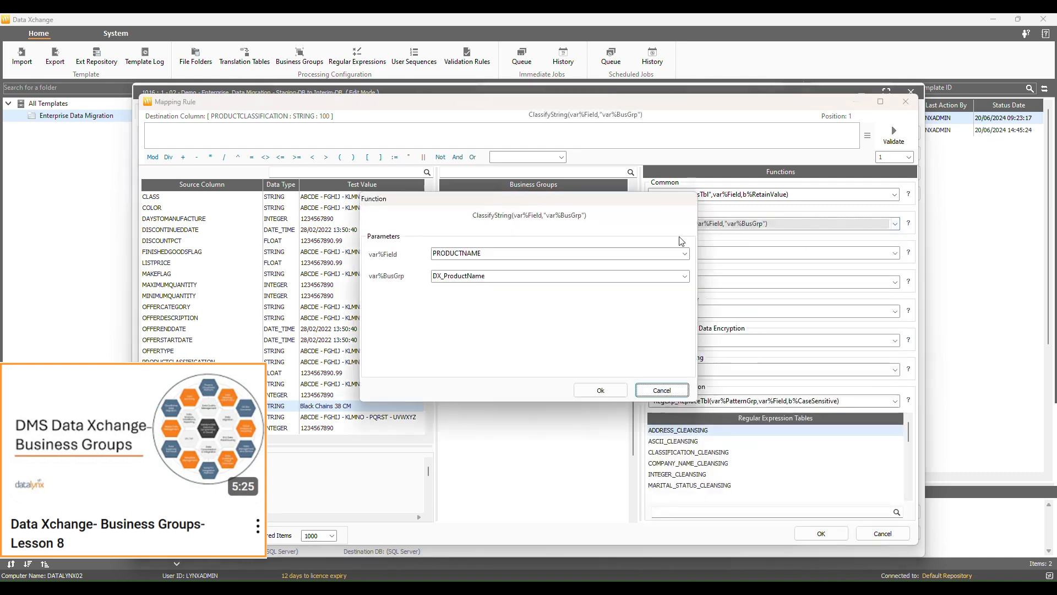
click(612, 389)
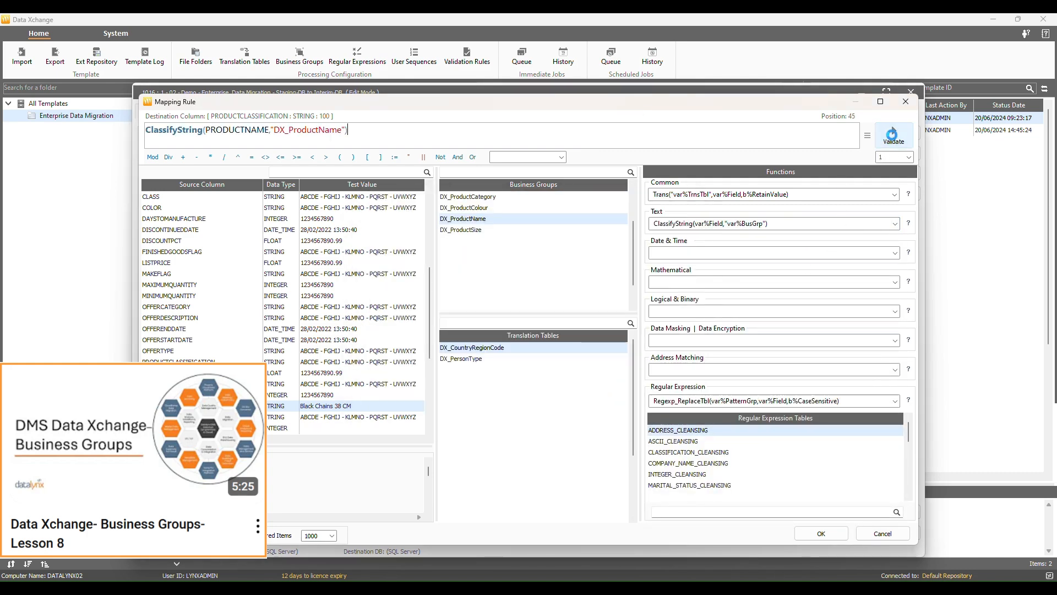
click(892, 135)
drag(374, 242, 601, 242)
click(465, 241)
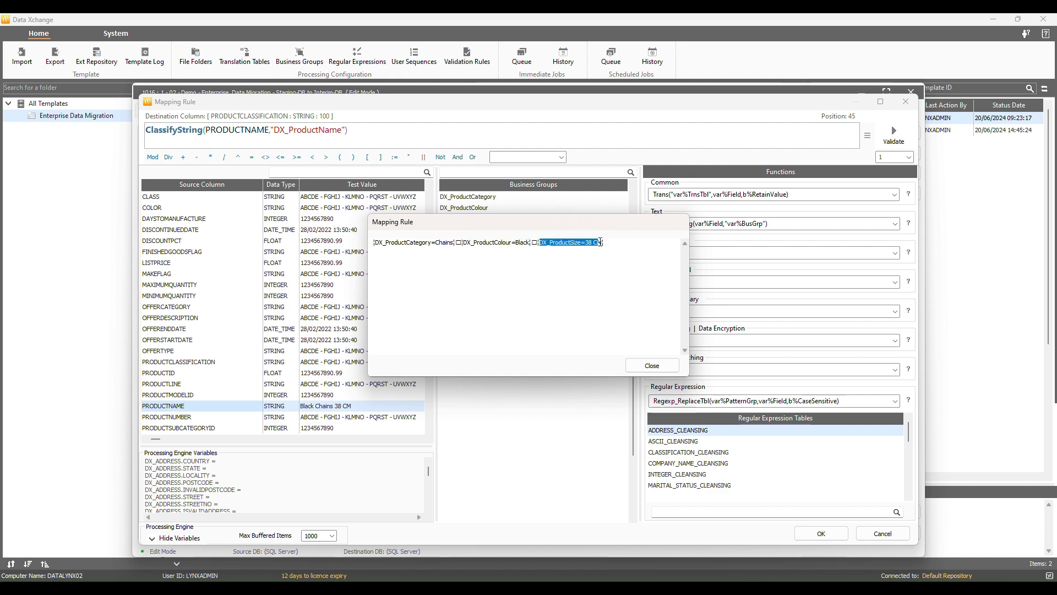
click(652, 366)
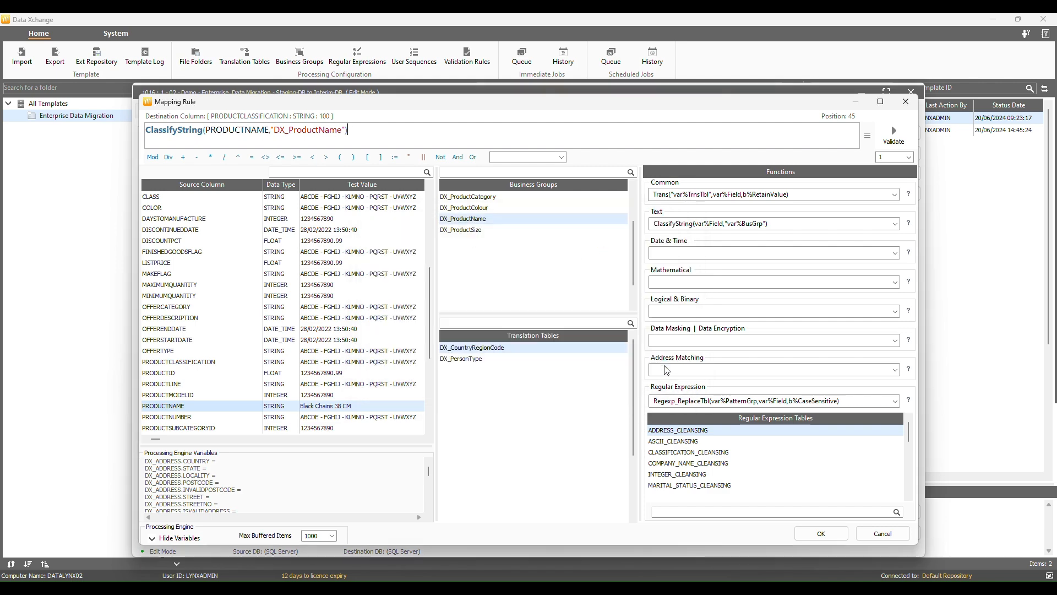
click(821, 534)
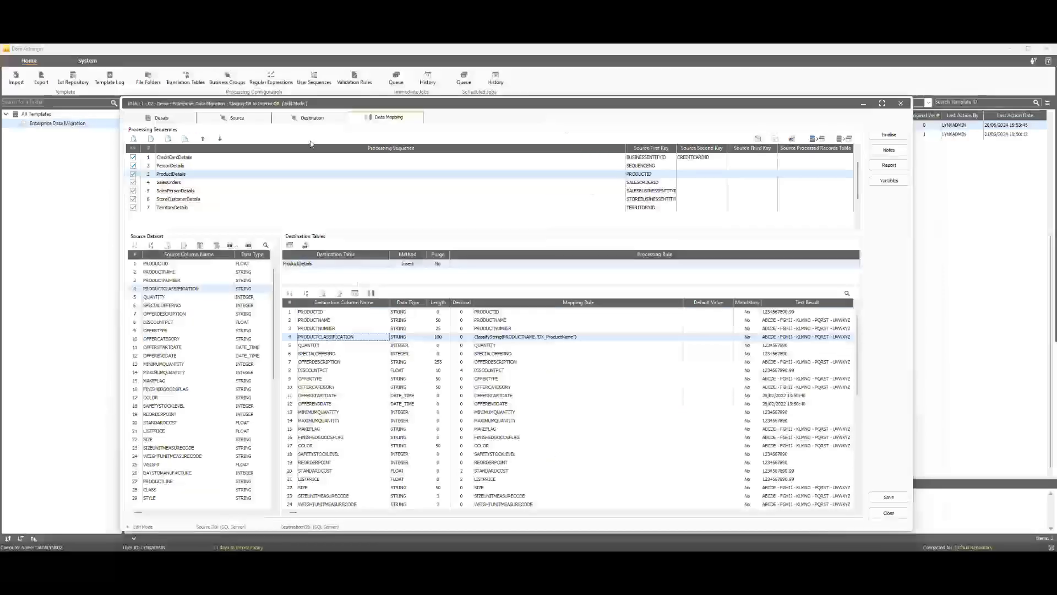
- Paste a CreditCardDetails source query joining DX_CreditCardDetails, preview results, and save the sequence
click(188, 158)
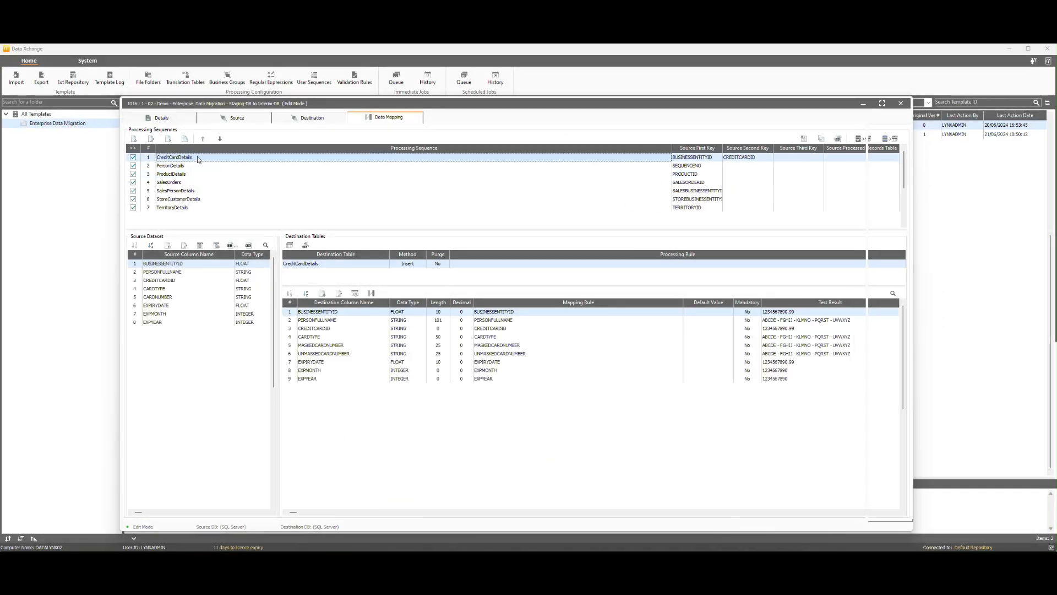
double_click(198, 160)
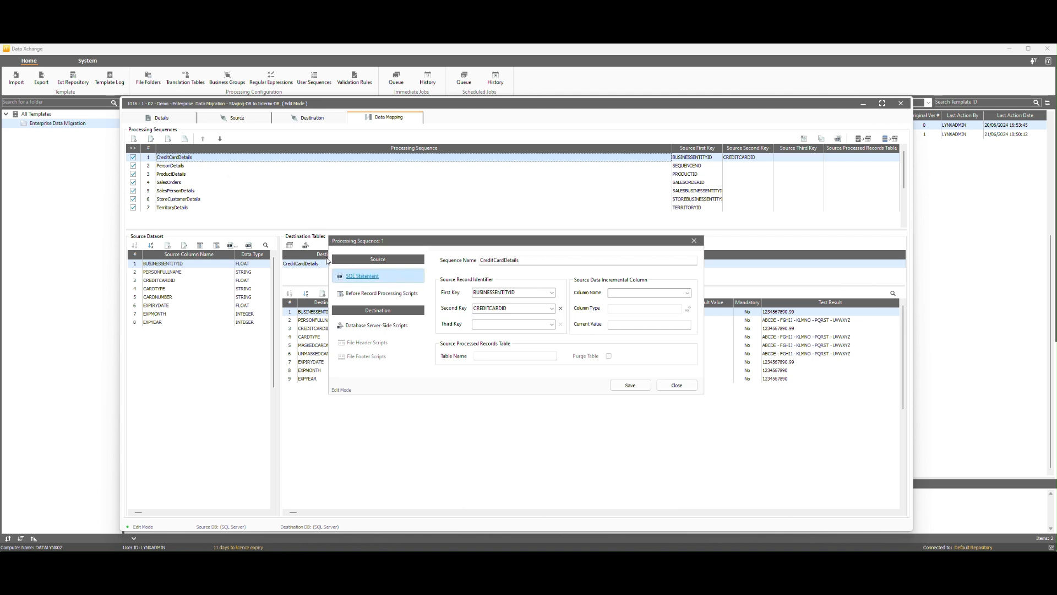
click(362, 275)
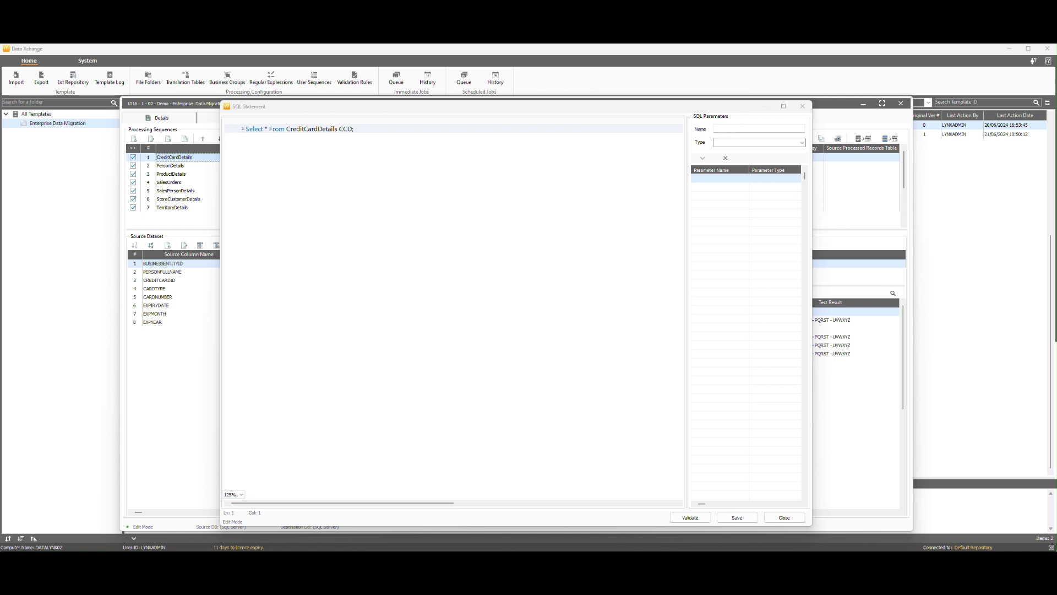
click(382, 264)
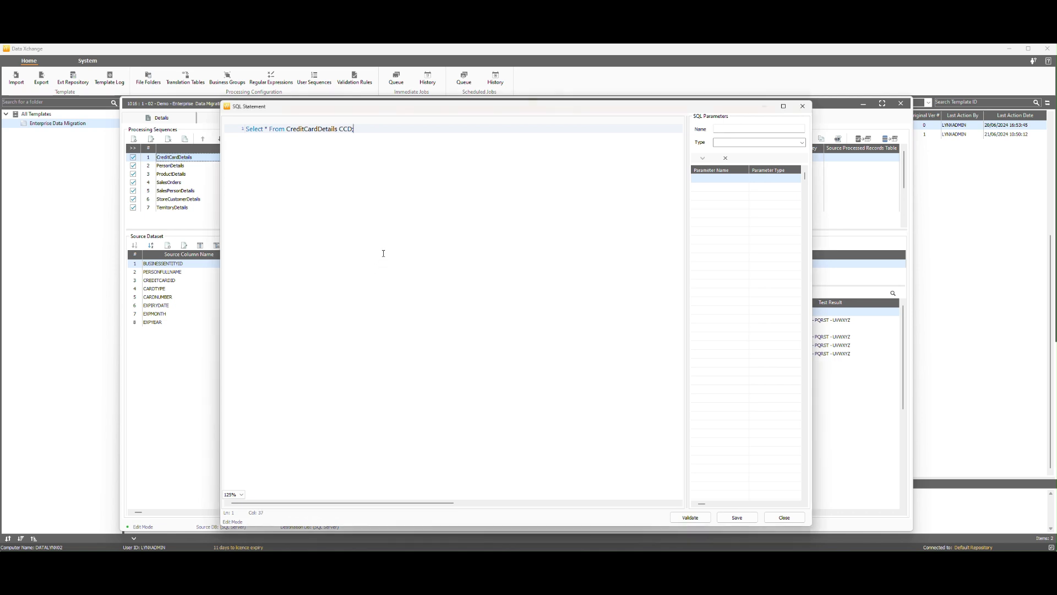
key(ctrl+a)
text(Select  CCD.BusinessEntityID,  CCD.PersonFullName,  CCD.CreditCardID,  CCD.CardType,  DX.CaRDnUMBER As MaskedCardNumber,  CCD.CardNumber As UnMaskedCardNumber,  CCD.ExpiryDate,  CCD.ExpMonth,  CCD.ExpYear From CreditCardDetails CCD Inner Join DX_CreditCardDetails DX On CCD.CREDITCARDID = DX.CREDITCARDID;)
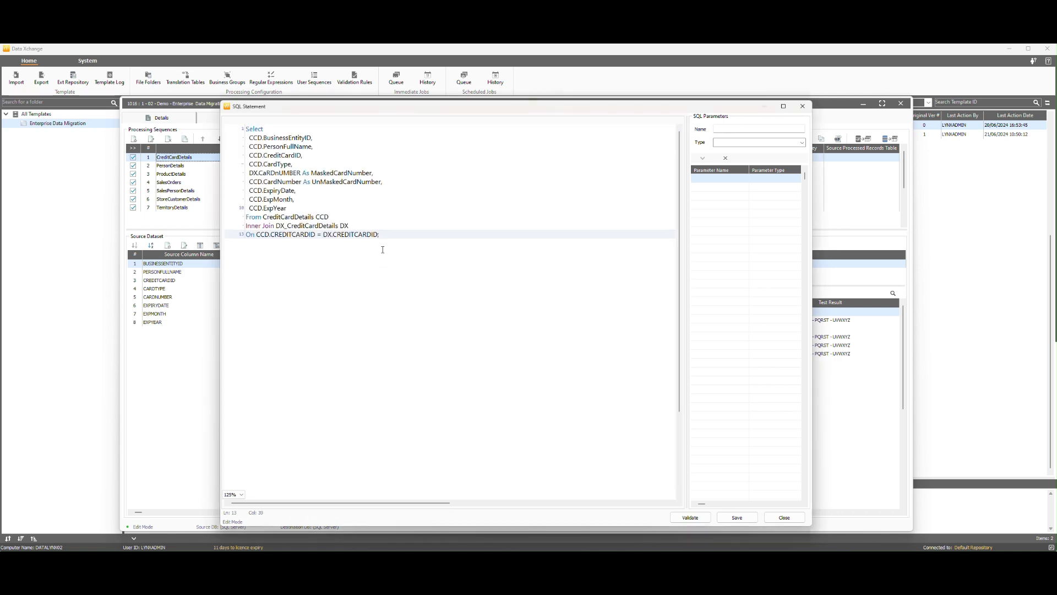
click(690, 517)
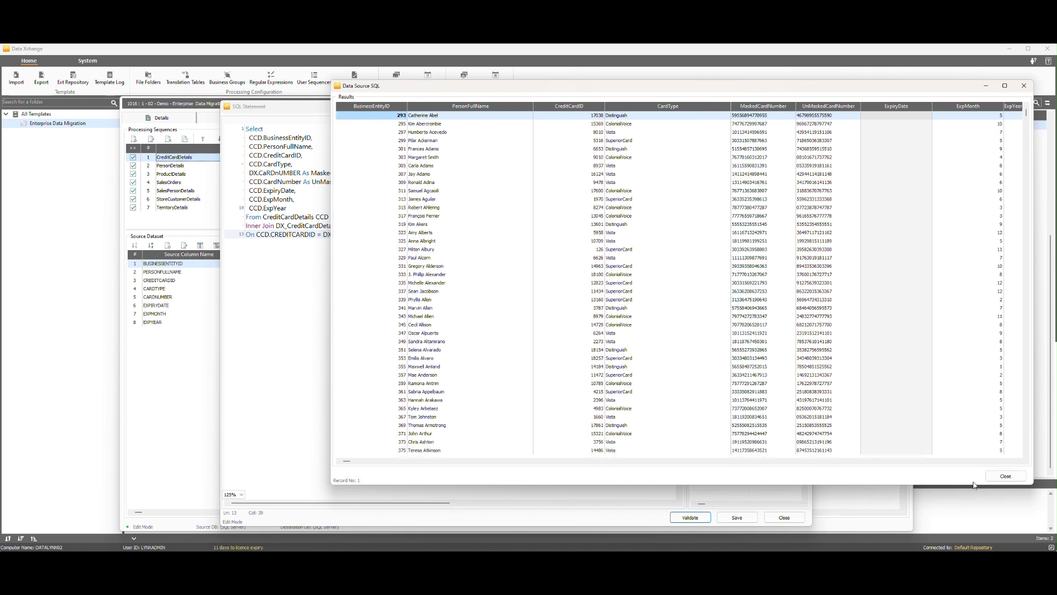
click(1006, 476)
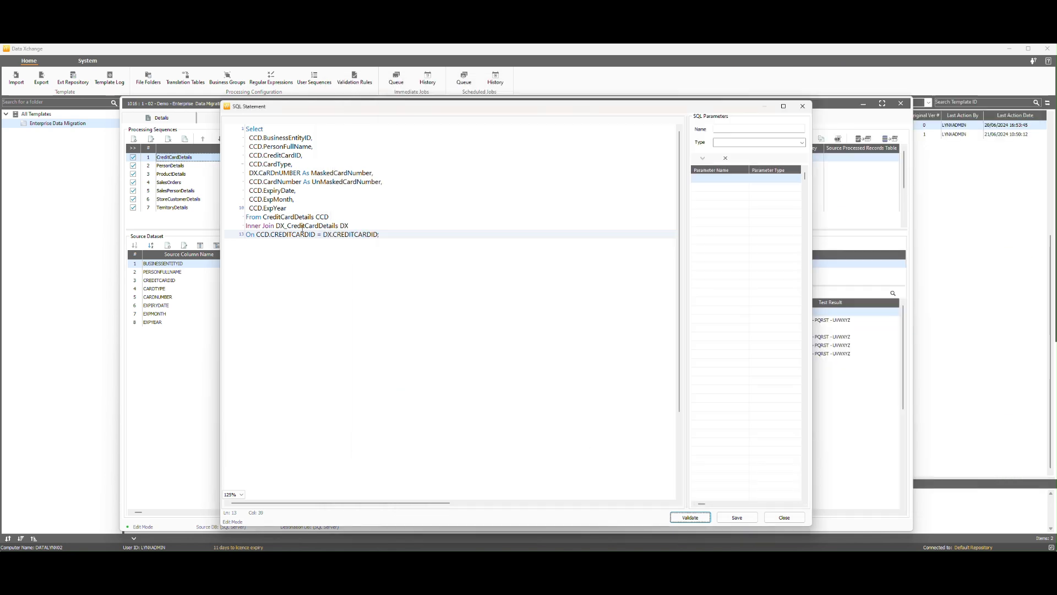
click(737, 517)
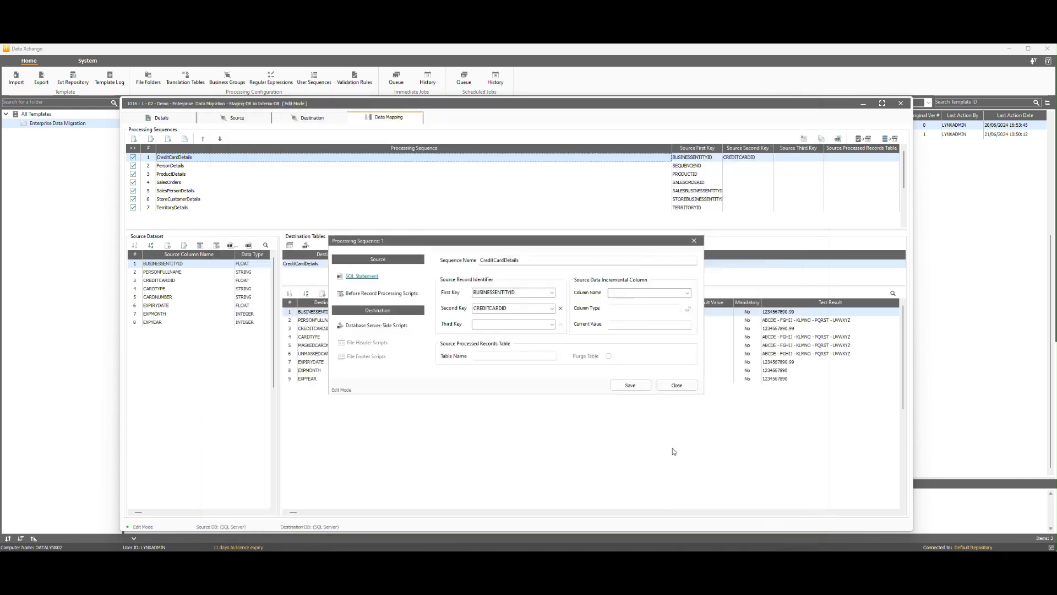
click(567, 337)
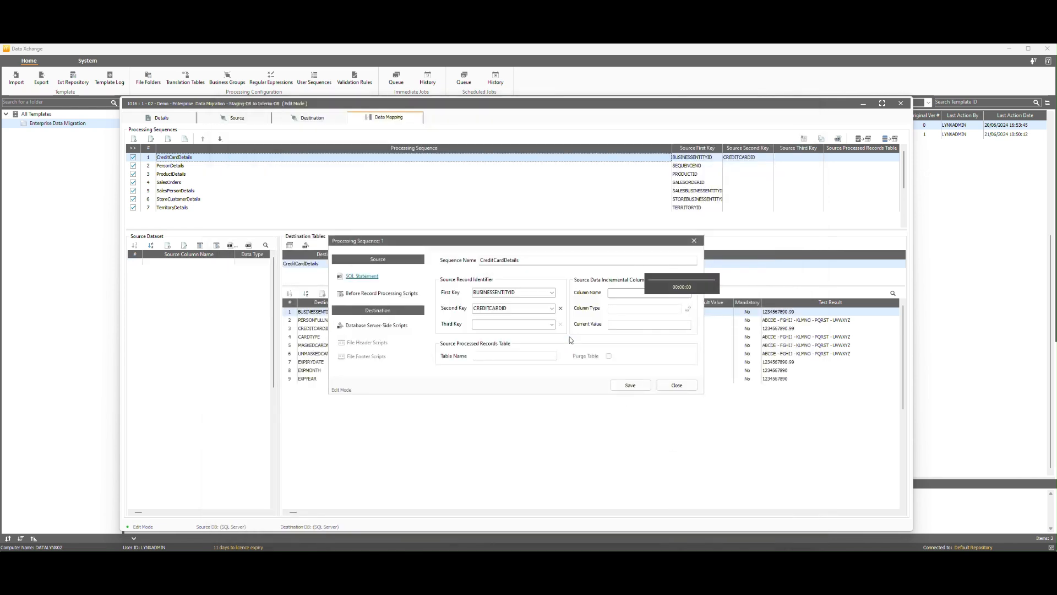
click(630, 385)
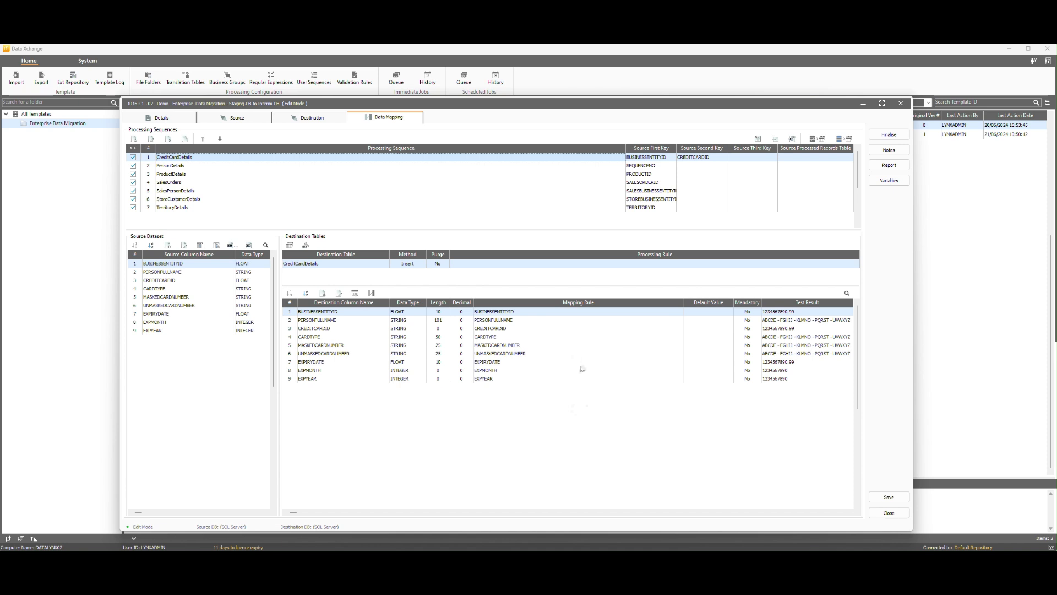
- Replace the EMAILADDRESS rule with a Decrypt call using the password and a 256-bit key
click(181, 166)
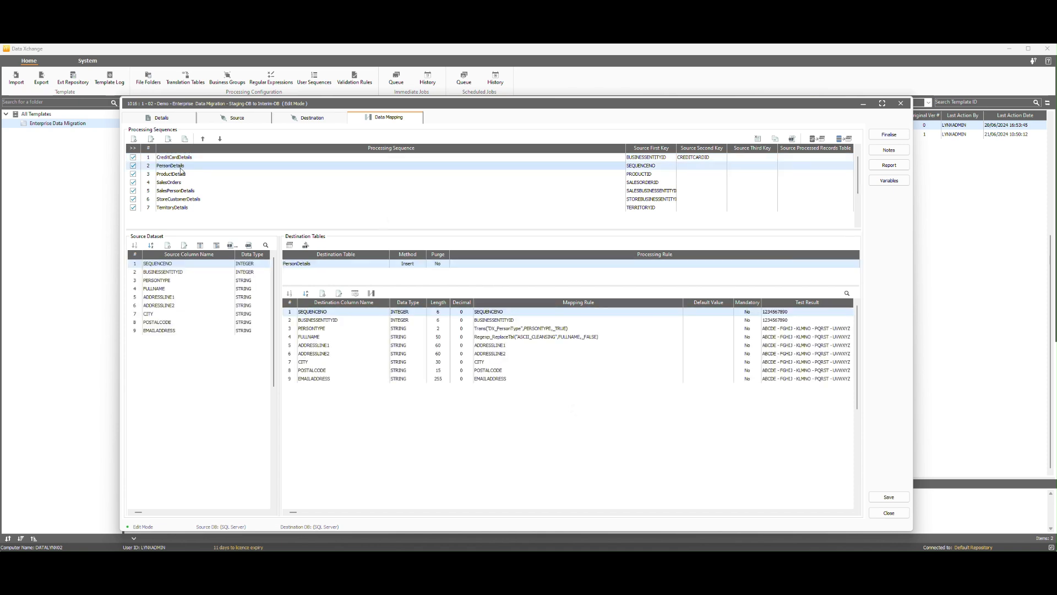
double_click(471, 379)
right_click(820, 128)
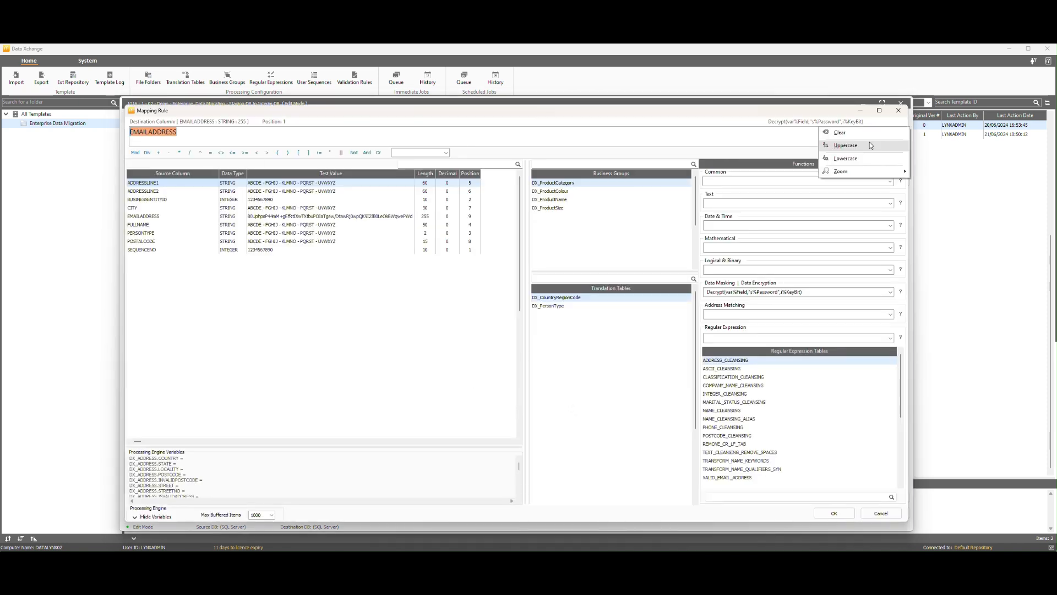
click(840, 132)
click(163, 216)
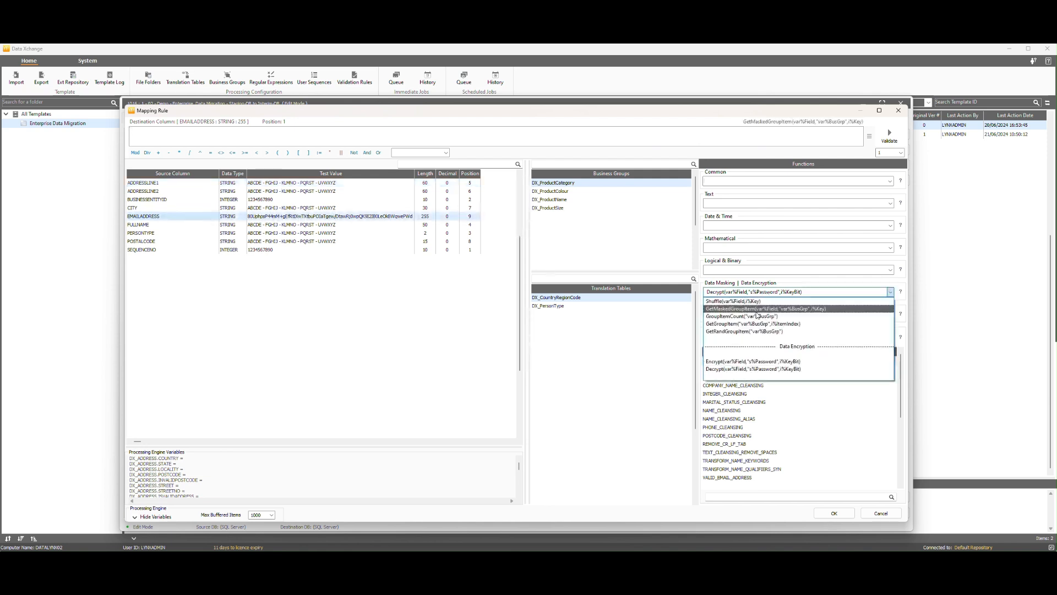
click(739, 291)
click(739, 370)
text(1)
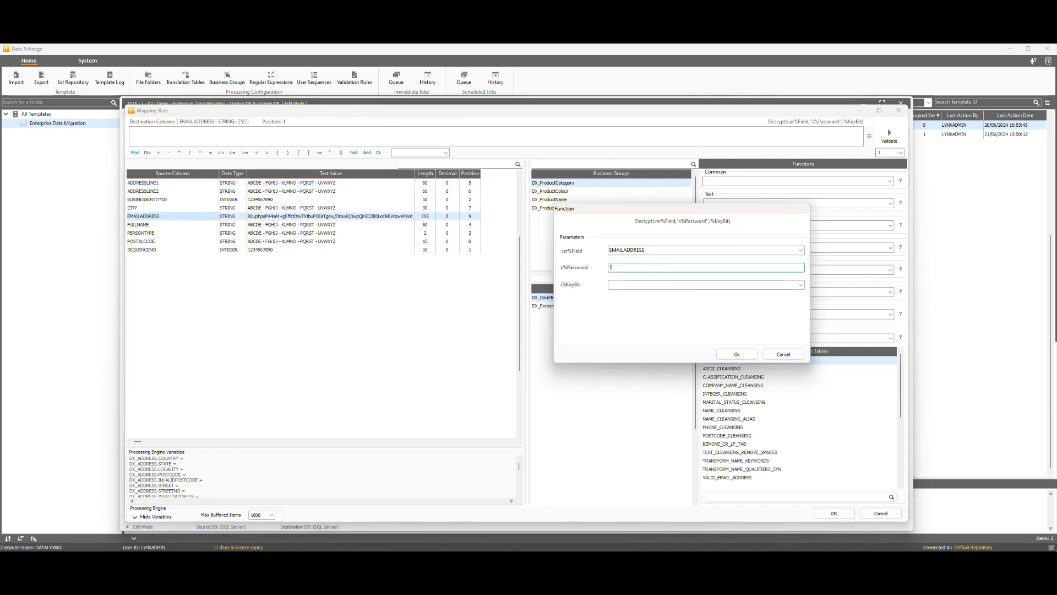
text(2345)
click(801, 284)
click(621, 306)
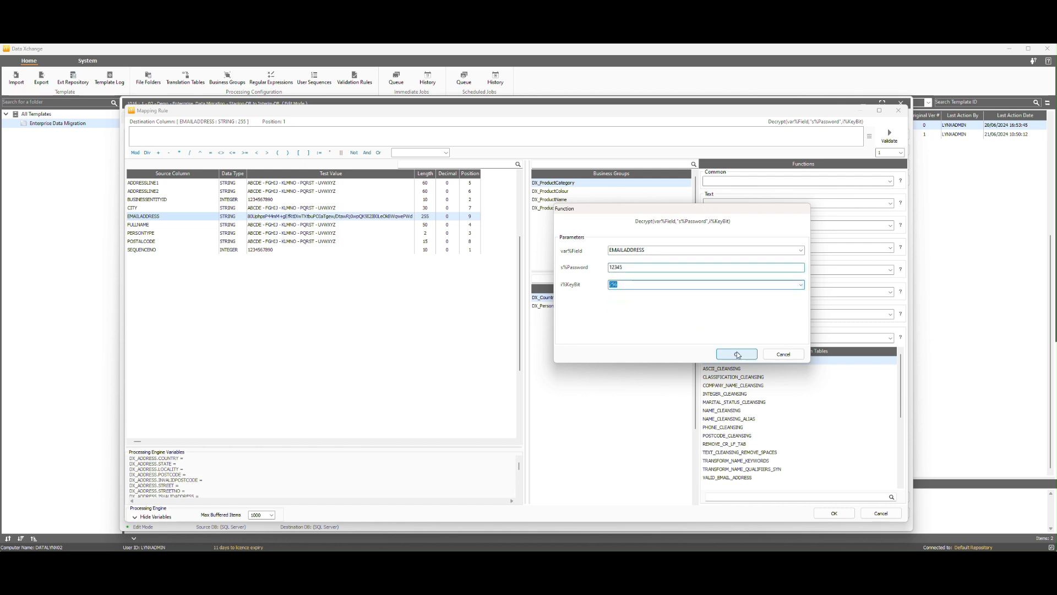
click(738, 354)
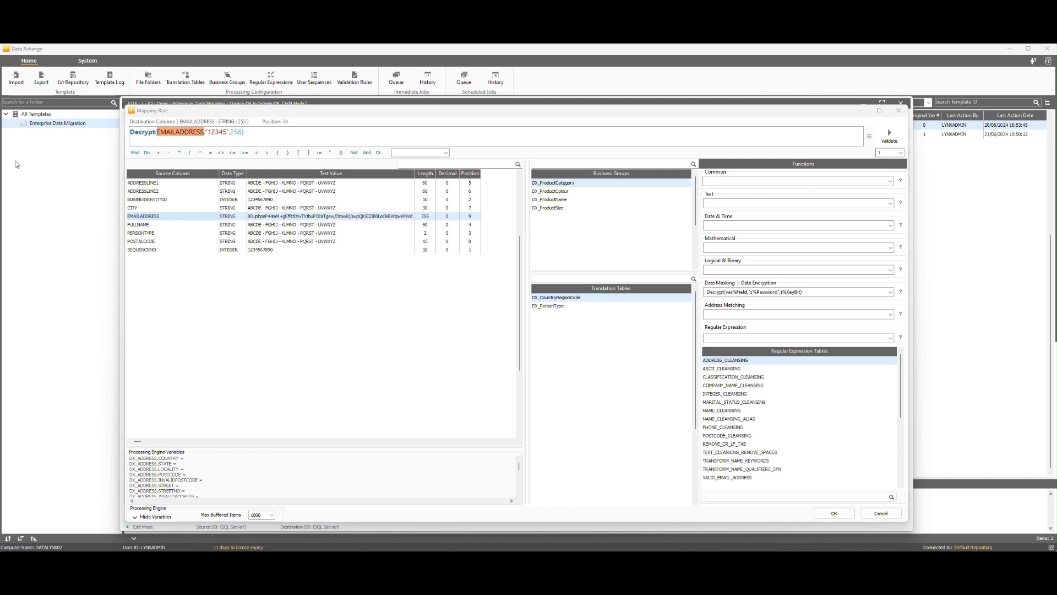
- Check the encrypted EMAILADDRESS test value decrypts to a readable address, then accept the rule
right_click(161, 216)
click(182, 233)
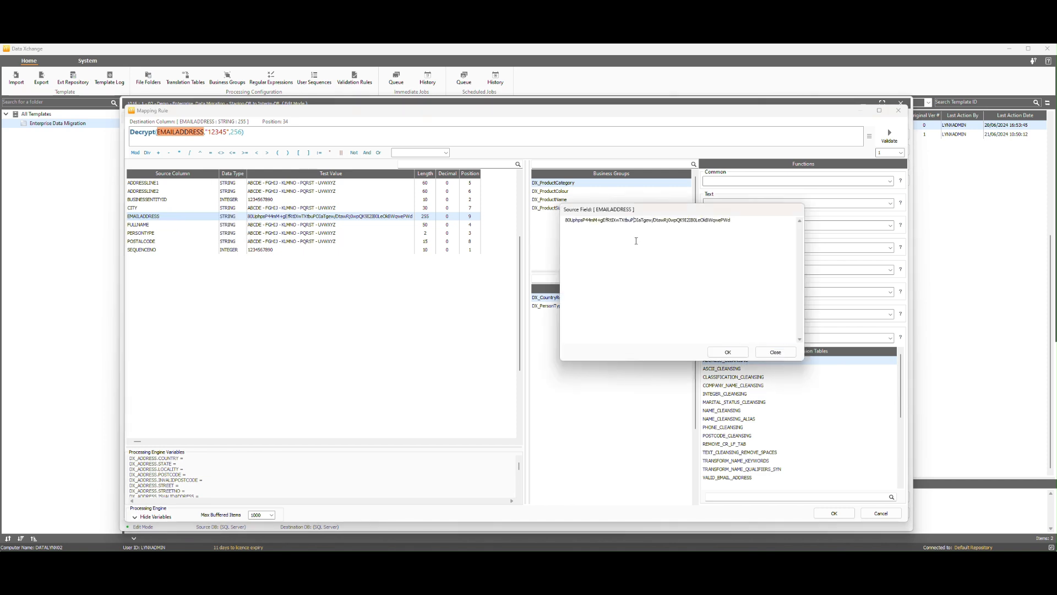
drag(734, 223, 562, 218)
click(567, 222)
click(717, 354)
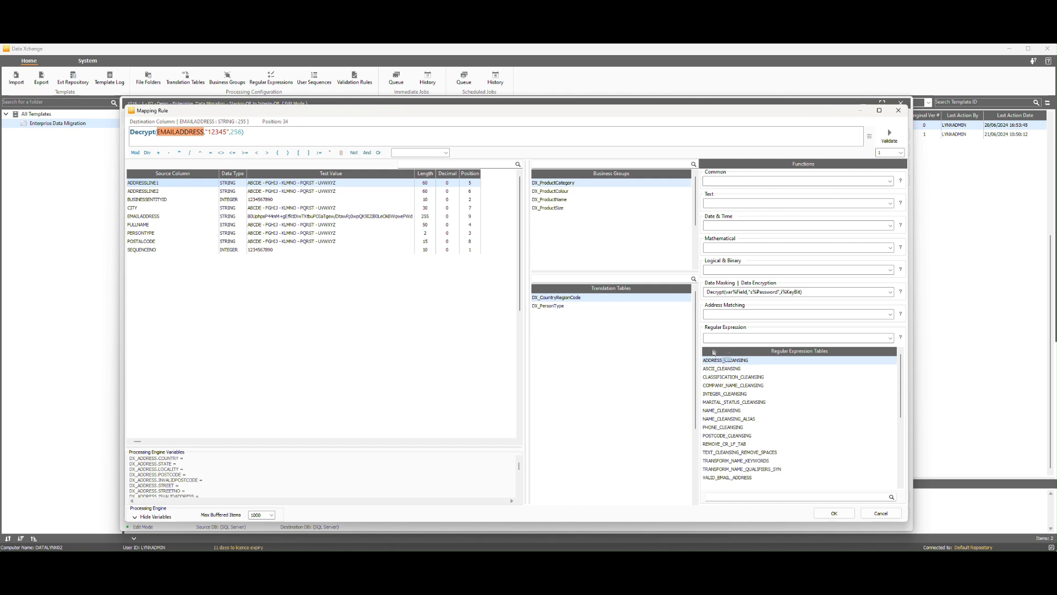
click(889, 134)
drag(626, 243, 564, 246)
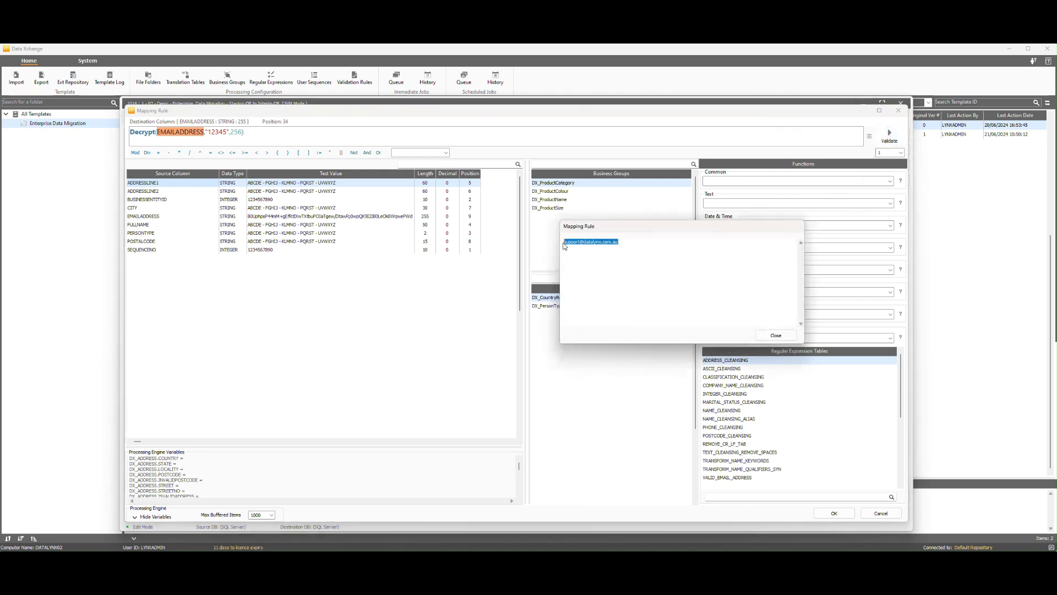
click(776, 336)
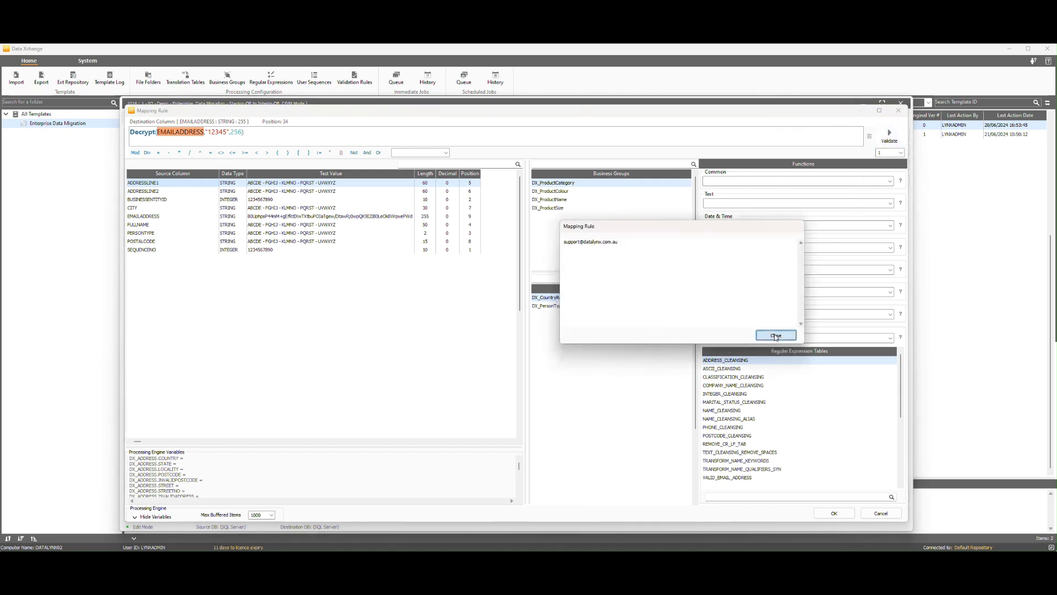
click(835, 515)
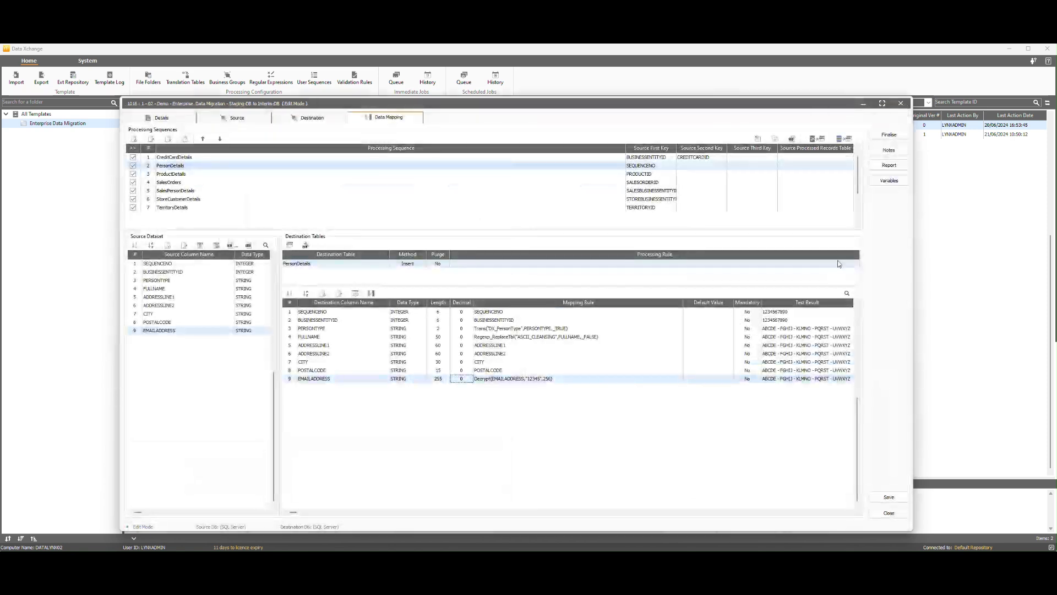
- Finalise template 1016 as read-only and submit it to run immediately
click(897, 137)
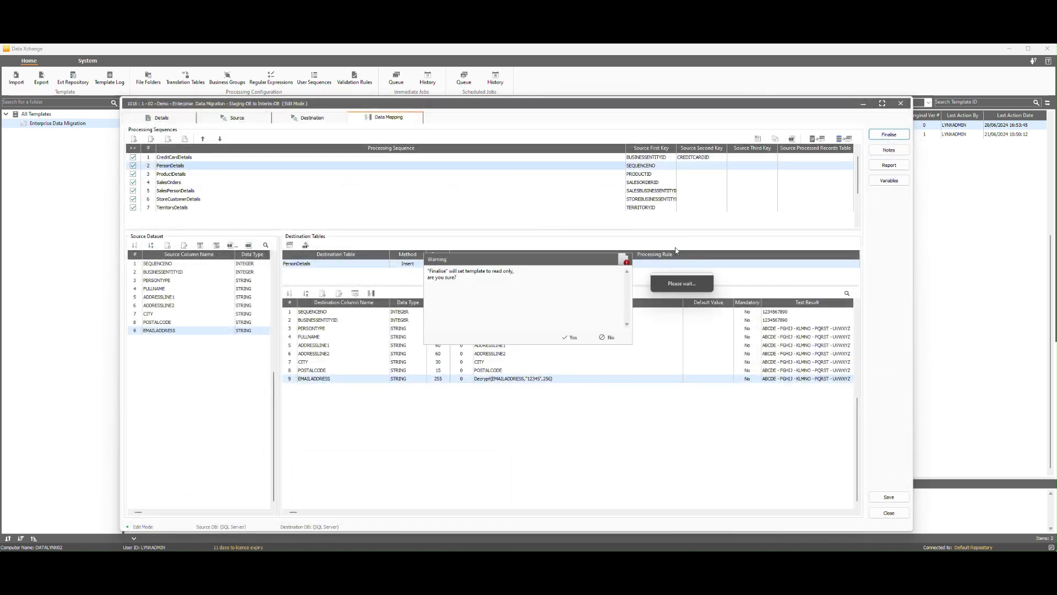
click(569, 339)
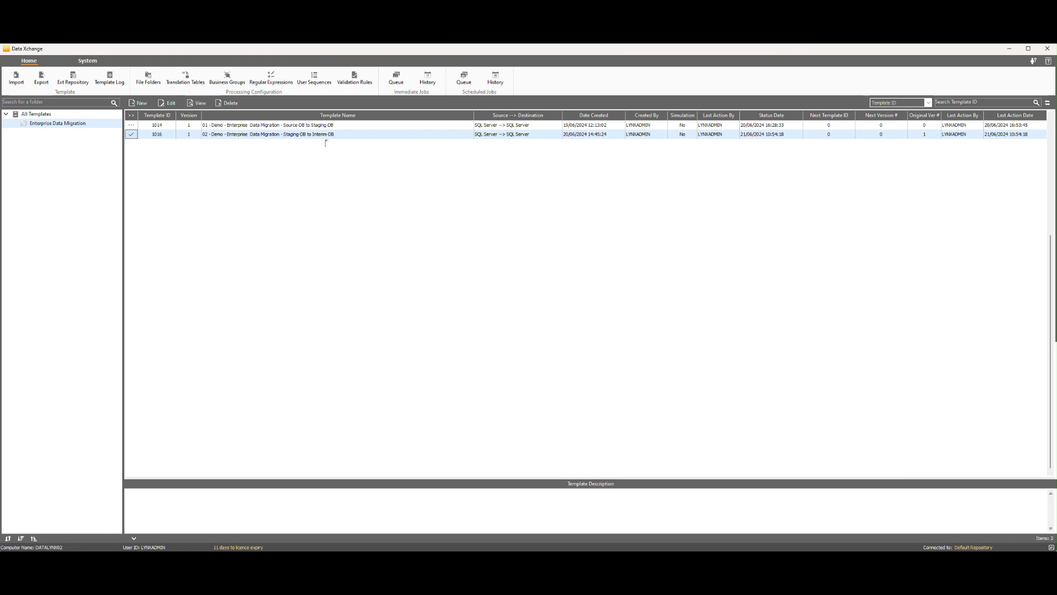
double_click(324, 134)
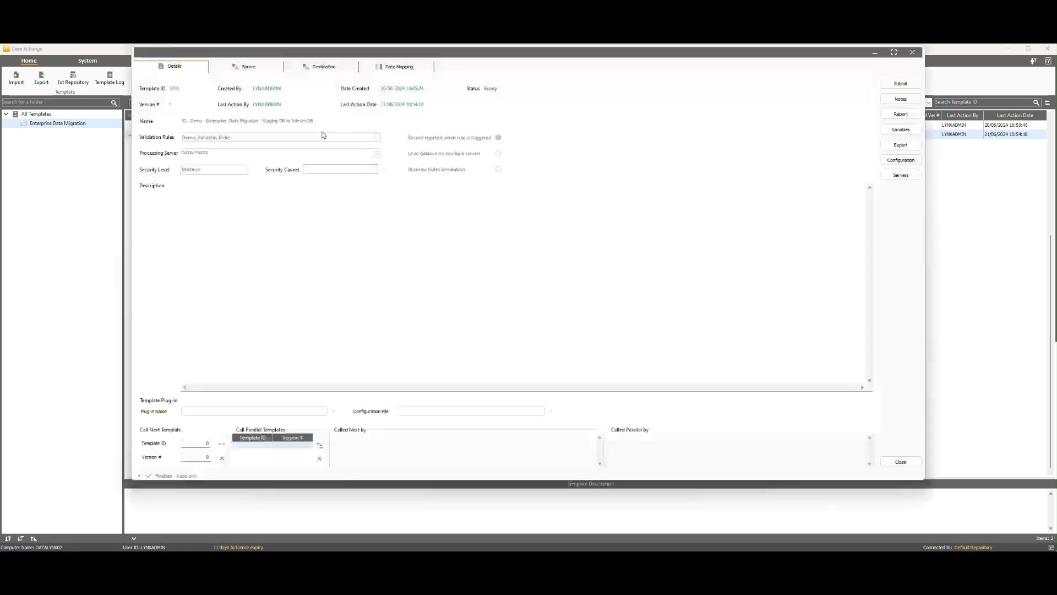
click(912, 85)
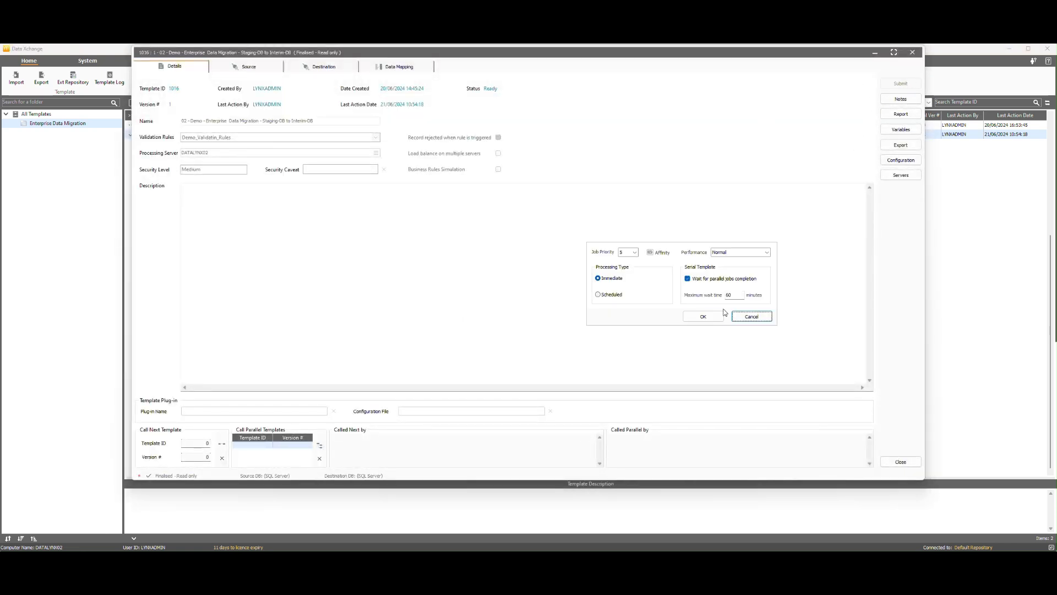
click(700, 314)
- Check job 25's progress in the Immediate Jobs Queue
click(396, 79)
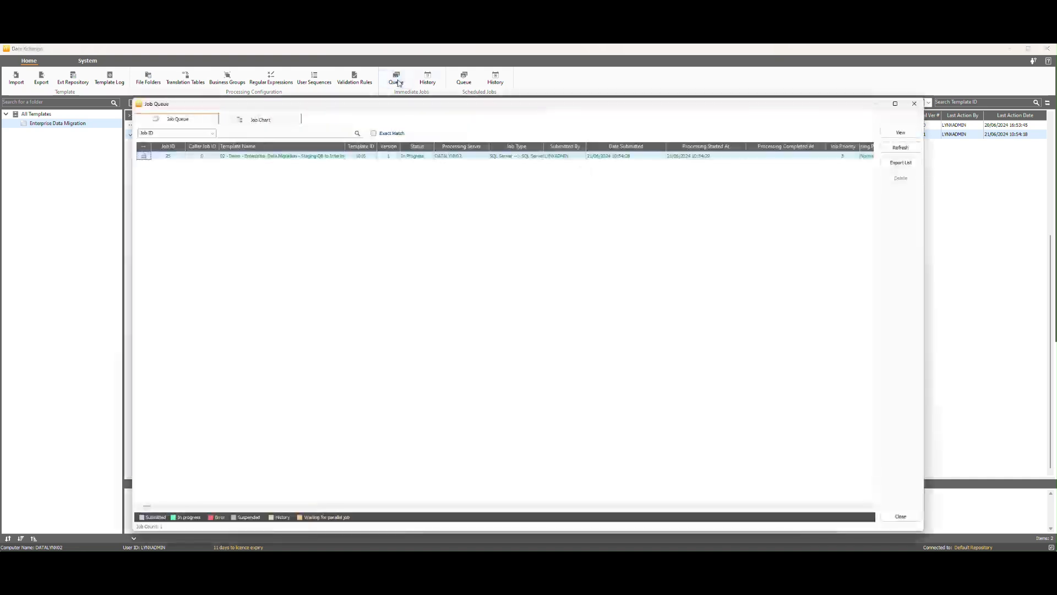
click(900, 133)
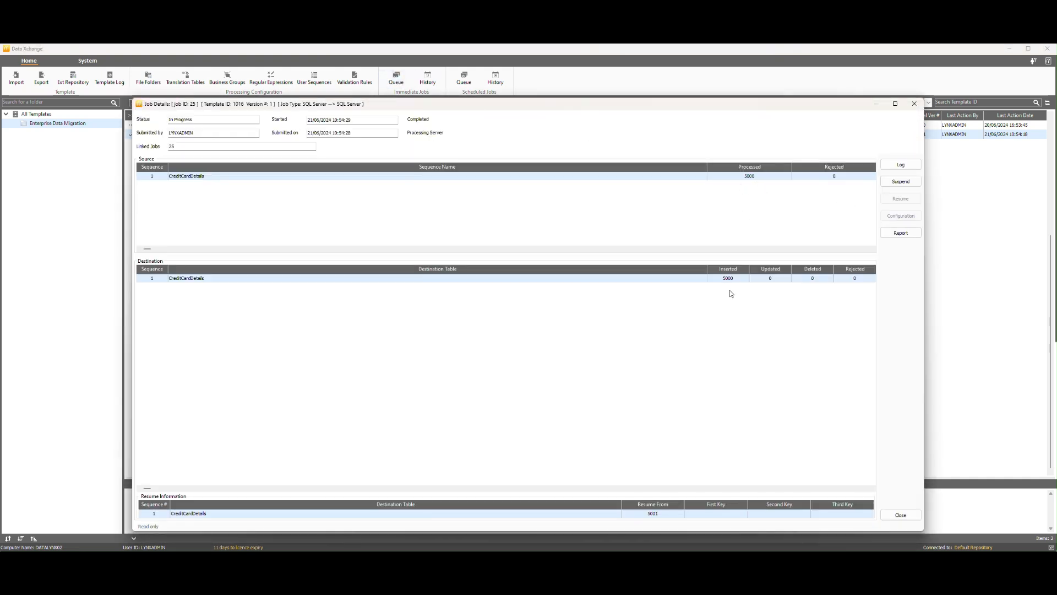
click(914, 108)
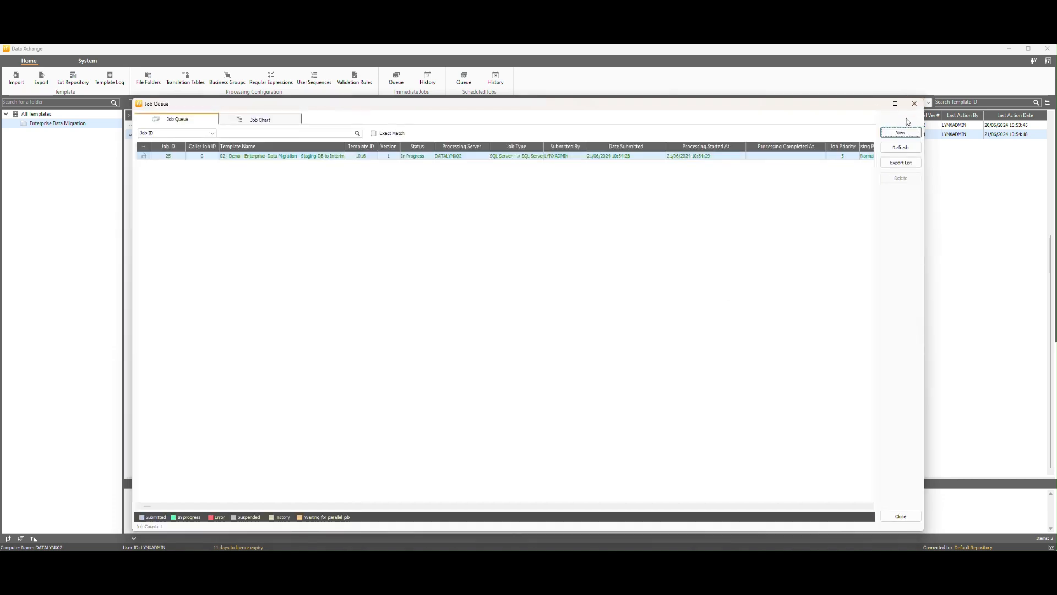
- Review the migrated CreditCardDetails and ProductDetails query results in Data Xplorer
click(901, 516)
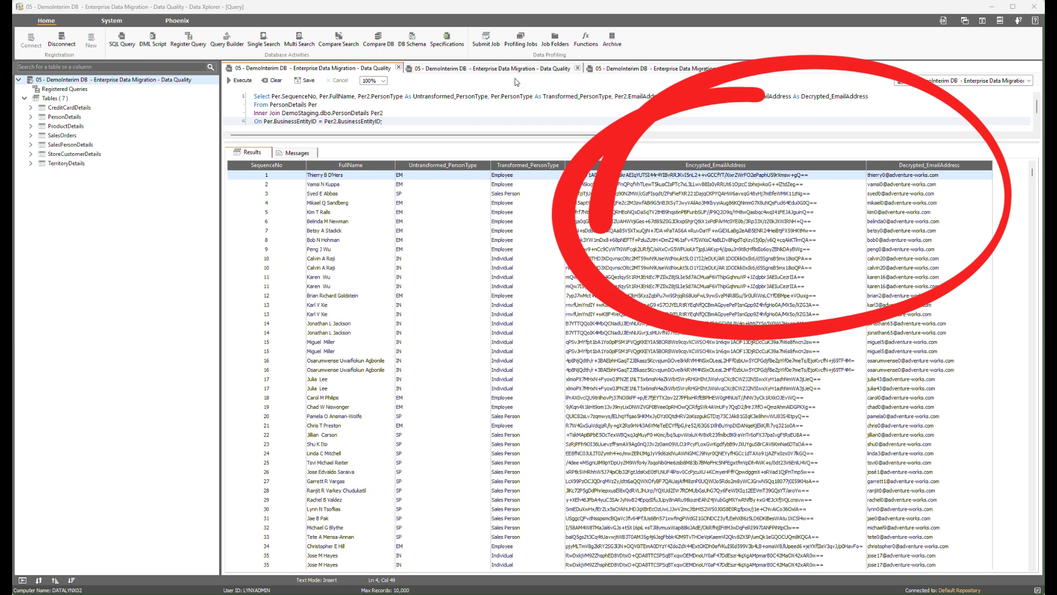
click(553, 72)
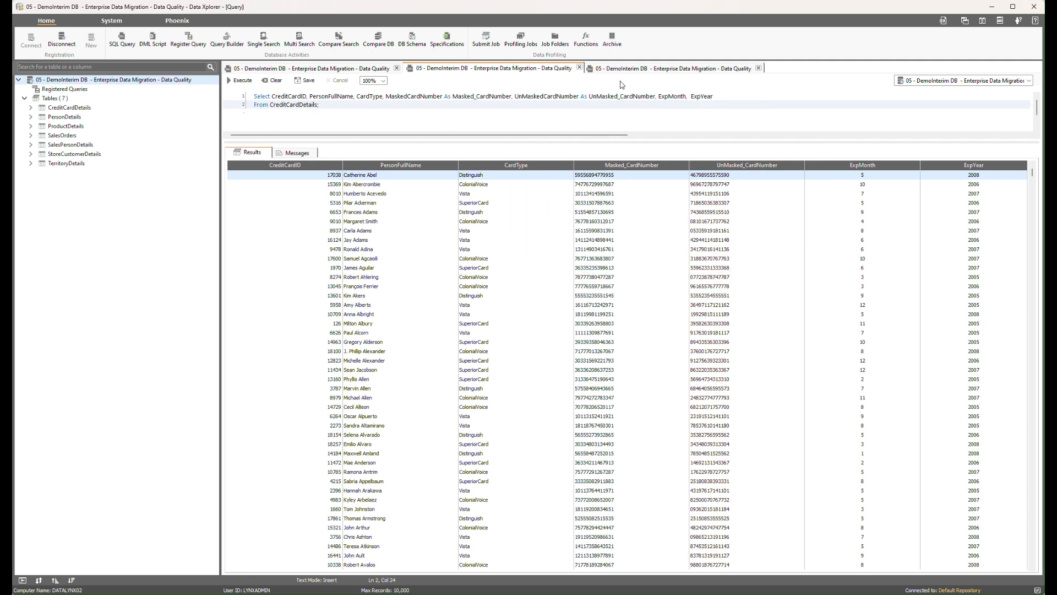
click(728, 71)
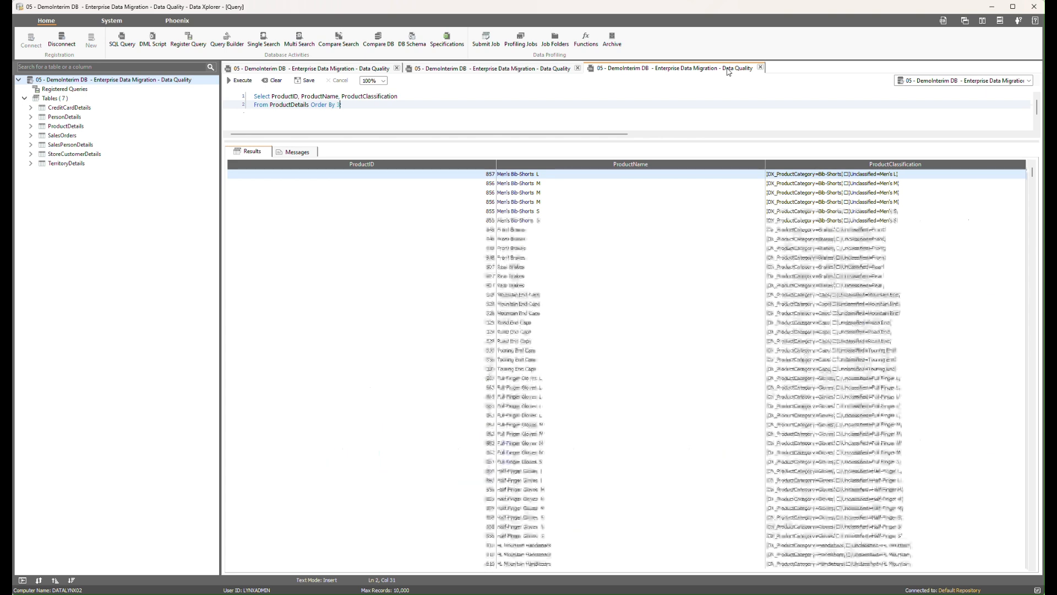